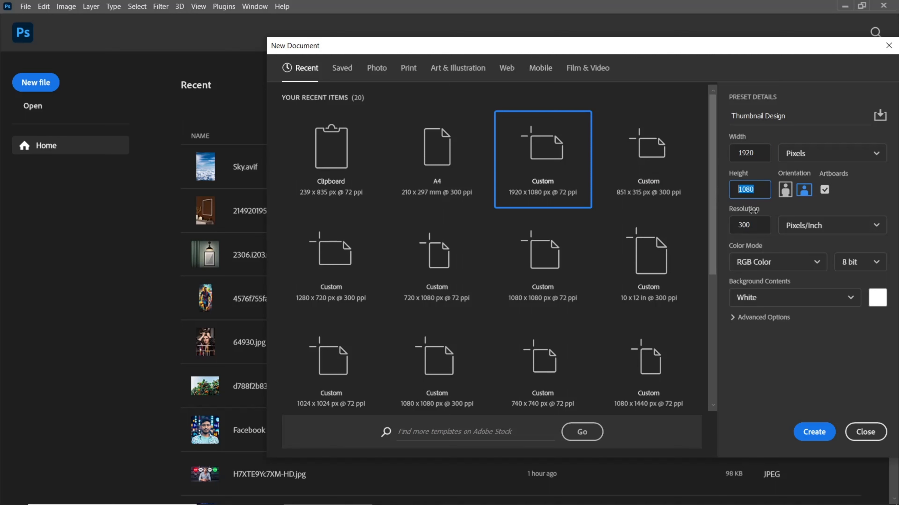
# Create the Thumbnail Design document at 1920 x 1080 pixels and 300 pixels per inch
pyautogui.doubleClick(751, 226)
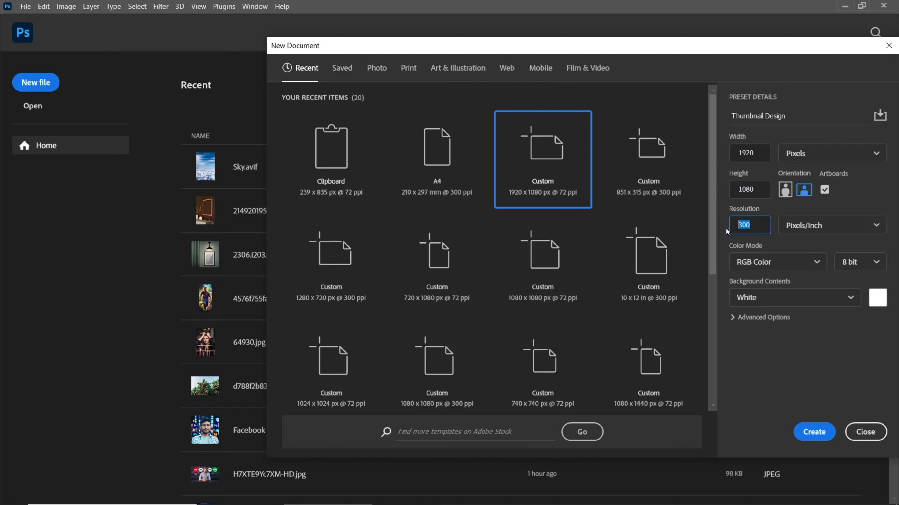
pyautogui.click(811, 430)
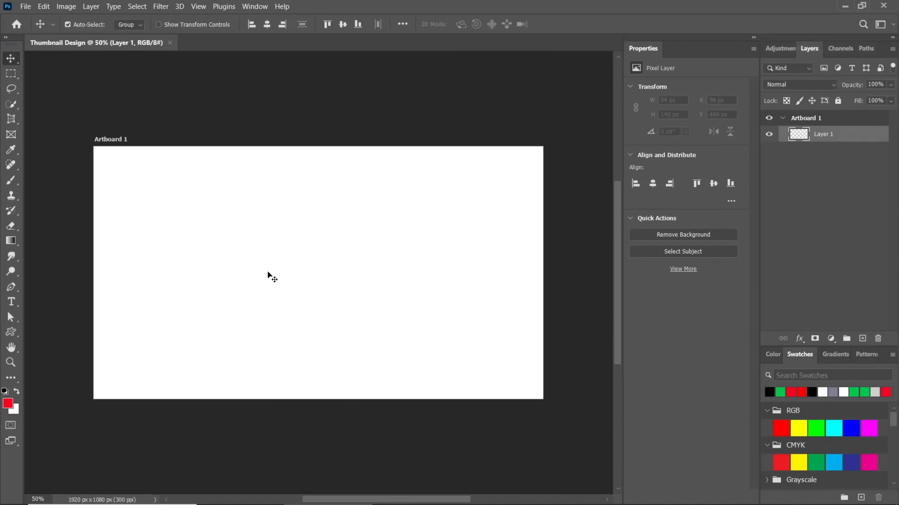
# Place H7XTE9Yc7XM-HD.jpg as an embedded image filling the artboard and commit the placement
pyautogui.click(25, 6)
pyautogui.click(65, 229)
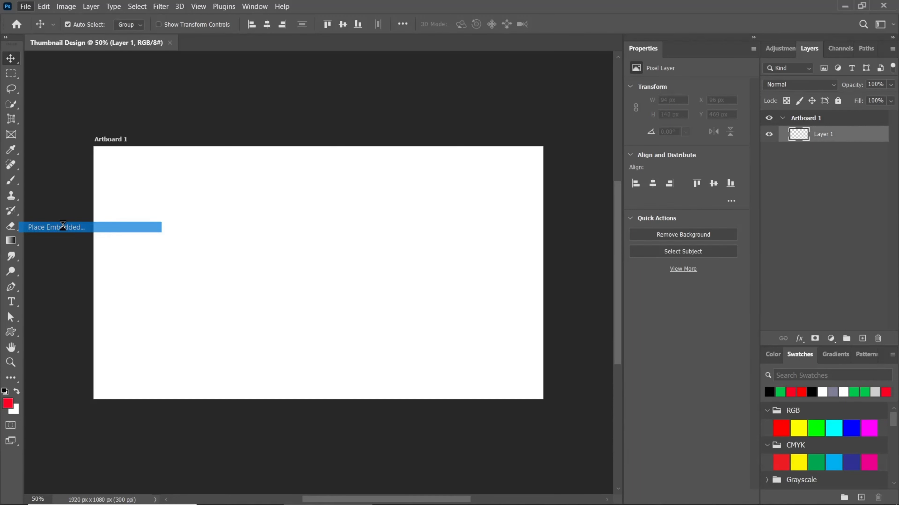
pyautogui.click(187, 106)
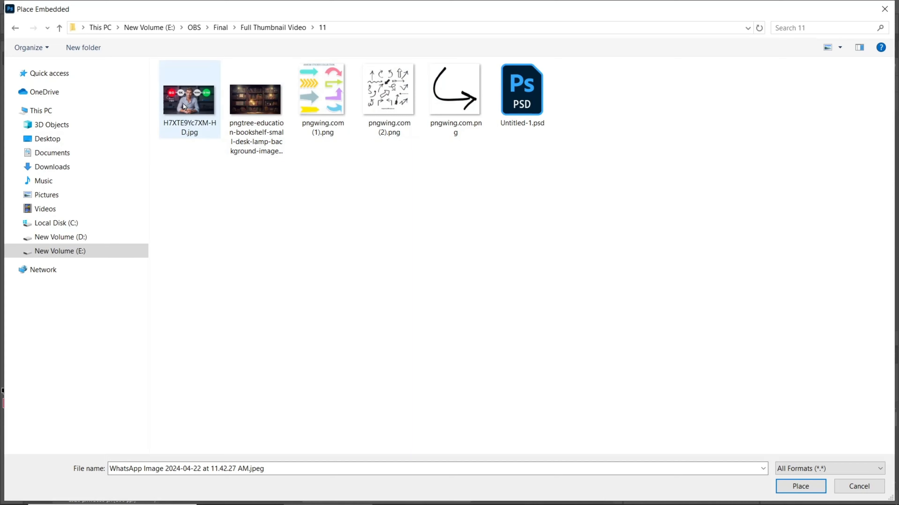
pyautogui.click(789, 488)
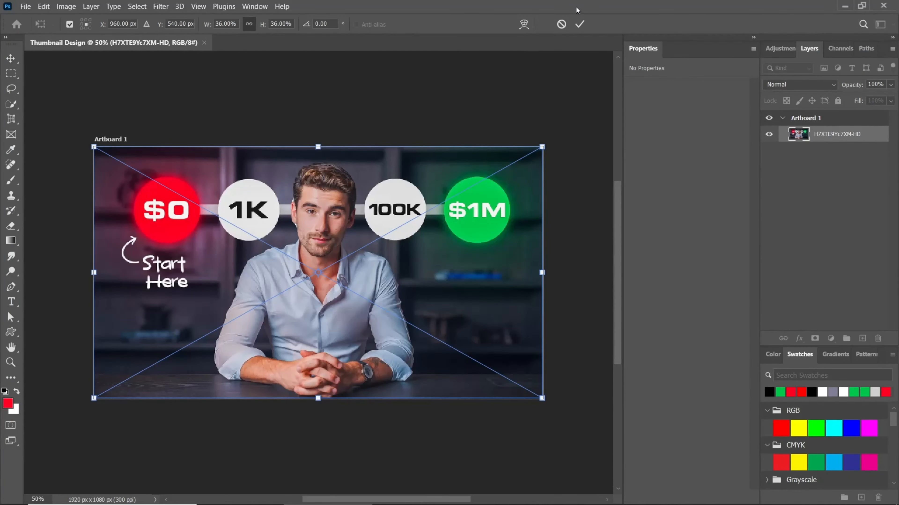
pyautogui.click(579, 24)
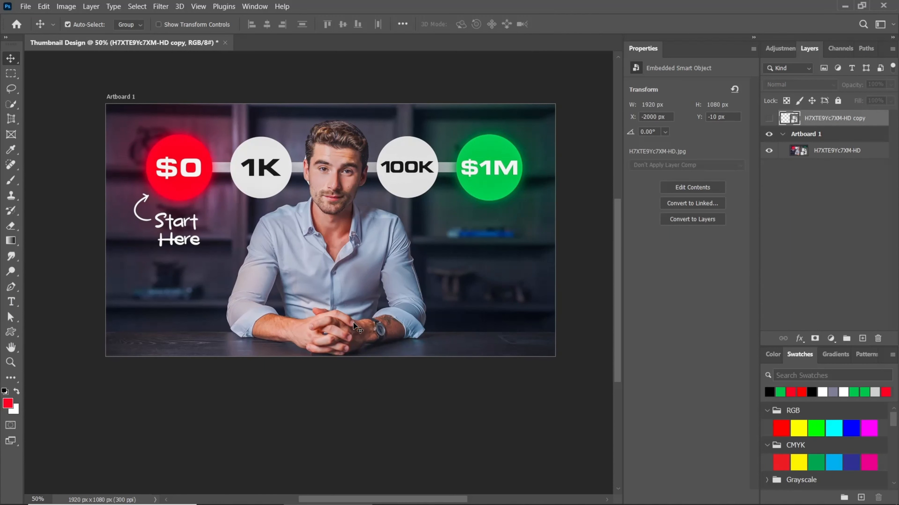
# Start a Pen tool path in Path mode along the table's back edge, from the image border to the man's right cuff
pyautogui.click(11, 287)
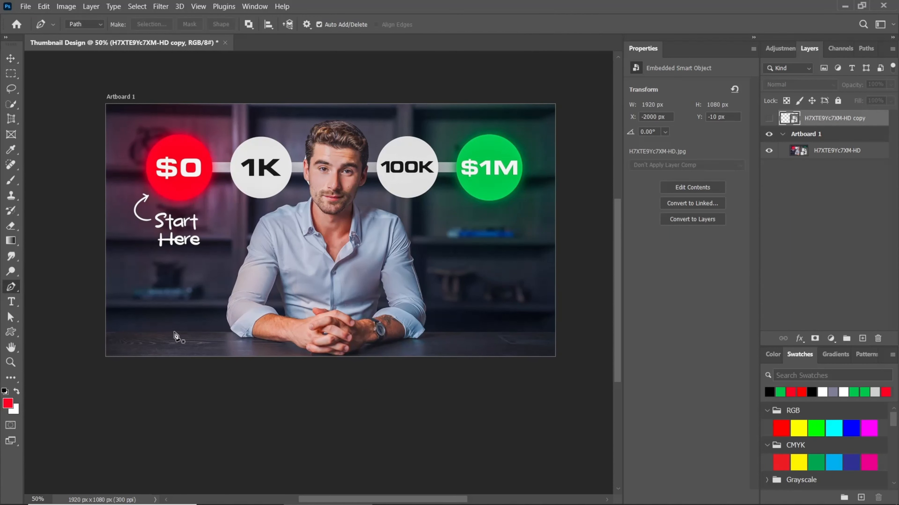
pyautogui.scroll(5, 112, 338)
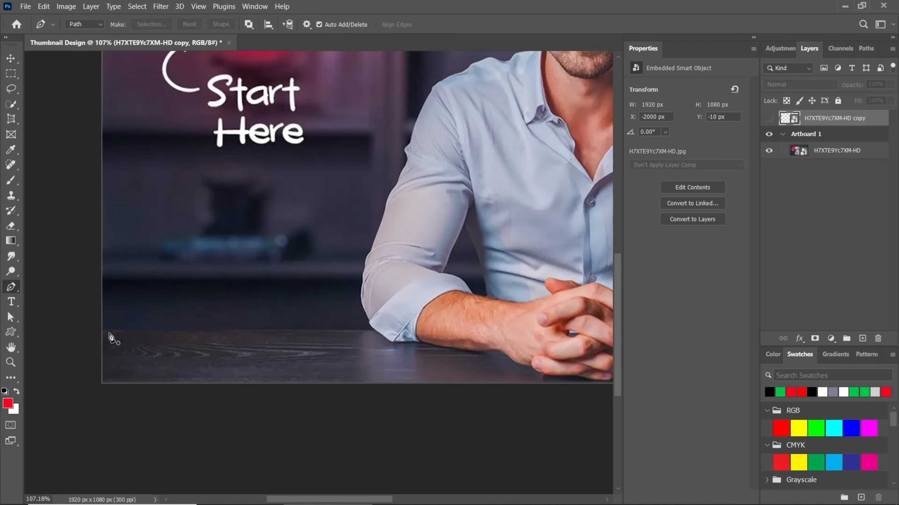
pyautogui.click(83, 25)
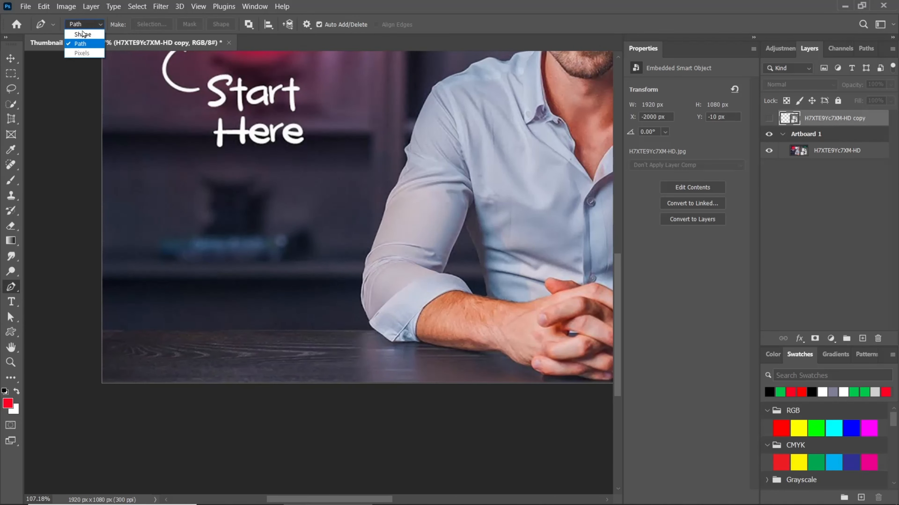
pyautogui.click(81, 44)
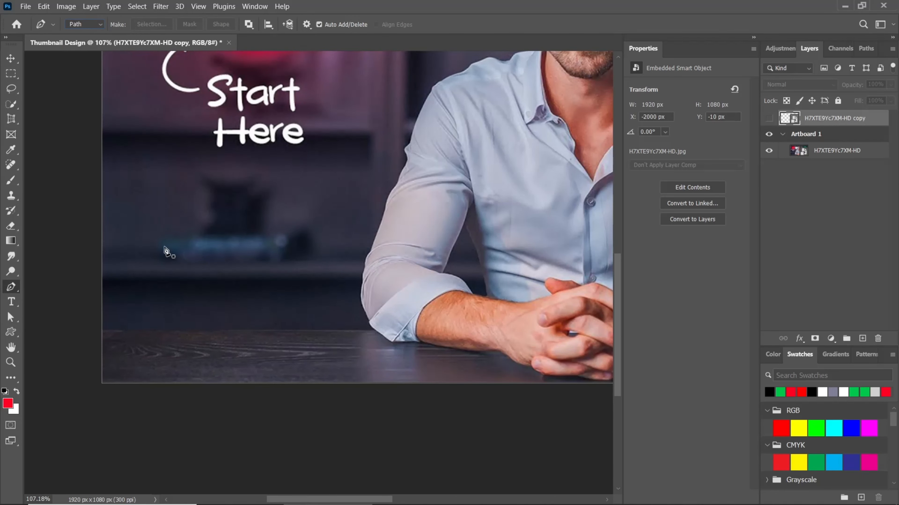
pyautogui.click(100, 329)
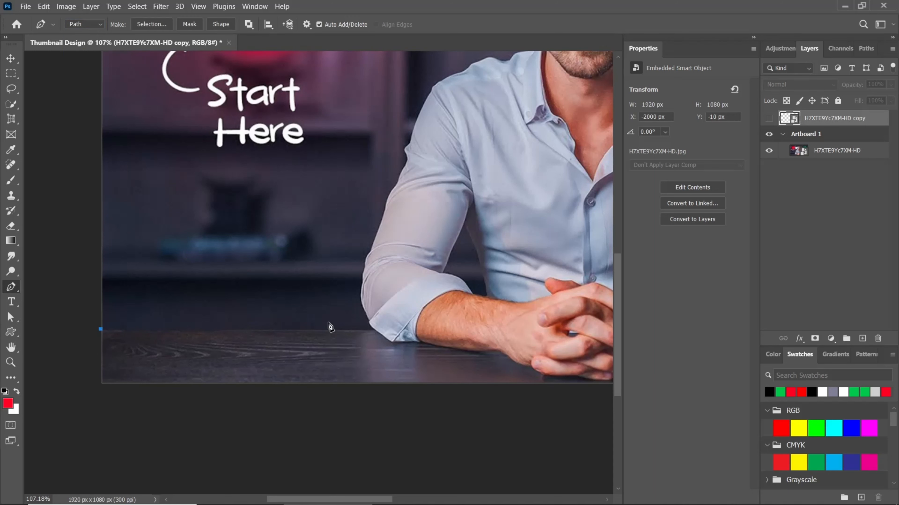
pyautogui.click(375, 330)
# Continue the path up around the man's right cuff and forearm to the fold near the elbow
pyautogui.scroll(5, 375, 332)
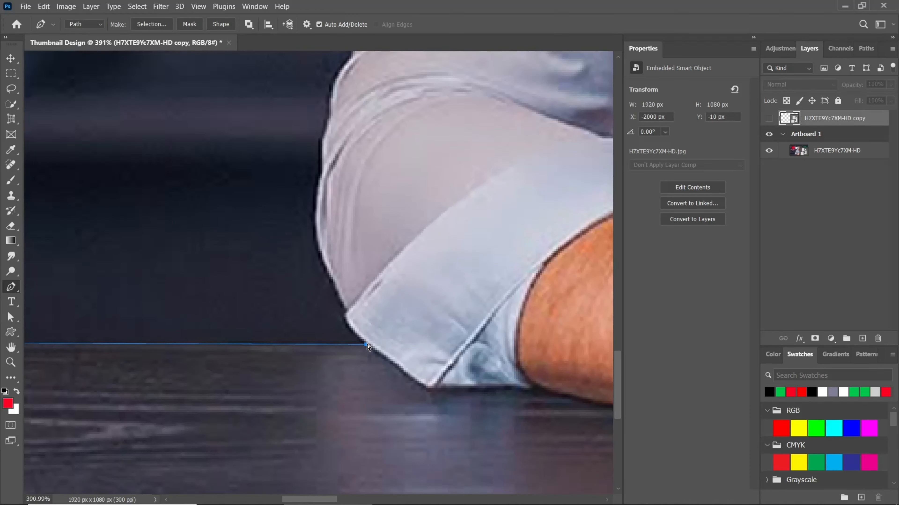
pyautogui.click(346, 315)
pyautogui.moveTo(318, 203); pyautogui.dragTo(327, 166)
pyautogui.scroll(-3, 339, 168)
pyautogui.scroll(2, 296, 265)
pyautogui.moveTo(298, 265); pyautogui.dragTo(294, 242)
pyautogui.moveTo(343, 227); pyautogui.dragTo(293, 354)
pyautogui.moveTo(279, 285); pyautogui.dragTo(303, 265)
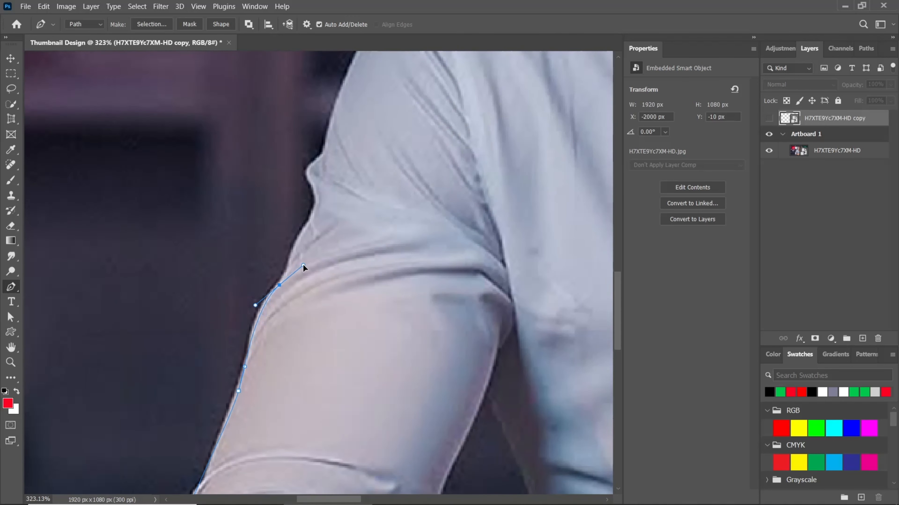
# Extend the path along the man's right upper sleeve and over the shoulder
pyautogui.click(312, 214)
pyautogui.moveTo(309, 170)
pyautogui.mouseDown()
pyautogui.moveTo(295, 145)
pyautogui.moveTo(301, 163)
pyautogui.mouseUp()
pyautogui.scroll(-2, 312, 156)
pyautogui.moveTo(329, 135); pyautogui.dragTo(269, 298)
pyautogui.moveTo(310, 192); pyautogui.dragTo(261, 288)
pyautogui.moveTo(300, 244); pyautogui.dragTo(408, 220)
pyautogui.moveTo(435, 197); pyautogui.dragTo(347, 319)
# Trace the path from the shirt collar up the jawline toward the man's right ear
pyautogui.scroll(5, 347, 319)
pyautogui.click(391, 244)
pyautogui.scroll(-3, 385, 225)
pyautogui.moveTo(376, 143); pyautogui.dragTo(391, 282)
pyautogui.keyDown('alt'); pyautogui.click(379, 167); pyautogui.keyUp('alt')
pyautogui.click(376, 143)
# Trace around the man's right ear with curved anchors, removing the outgoing handles at the corners
pyautogui.scroll(6, 374, 142)
pyautogui.moveTo(331, 232); pyautogui.dragTo(284, 358)
pyautogui.keyDown('alt'); pyautogui.click(330, 233); pyautogui.keyUp('alt')
pyautogui.scroll(-4, 331, 230)
pyautogui.click(280, 245)
pyautogui.moveTo(301, 222); pyautogui.dragTo(290, 358)
pyautogui.keyDown('alt'); pyautogui.click(301, 223); pyautogui.keyUp('alt')
# Carry the path up the side of the hair and over the head to the top of the other ear
pyautogui.click(275, 244)
pyautogui.click(290, 177)
pyautogui.scroll(-5, 290, 177)
pyautogui.moveTo(291, 177); pyautogui.dragTo(233, 224)
pyautogui.moveTo(286, 195); pyautogui.dragTo(317, 194)
pyautogui.moveTo(485, 245); pyautogui.dragTo(359, 204)
pyautogui.click(341, 259)
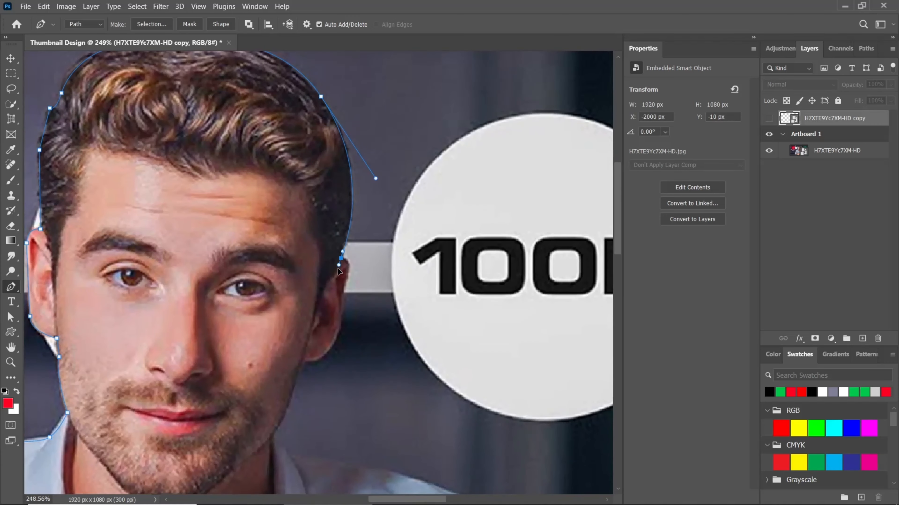
# Trace around the man's left ear and lobe with curved and corner anchors, ending on the upper jawline
pyautogui.scroll(9, 337, 270)
pyautogui.moveTo(356, 308); pyautogui.dragTo(375, 149)
pyautogui.keyDown('alt'); pyautogui.click(356, 308); pyautogui.keyUp('alt')
pyautogui.scroll(-5, 356, 308)
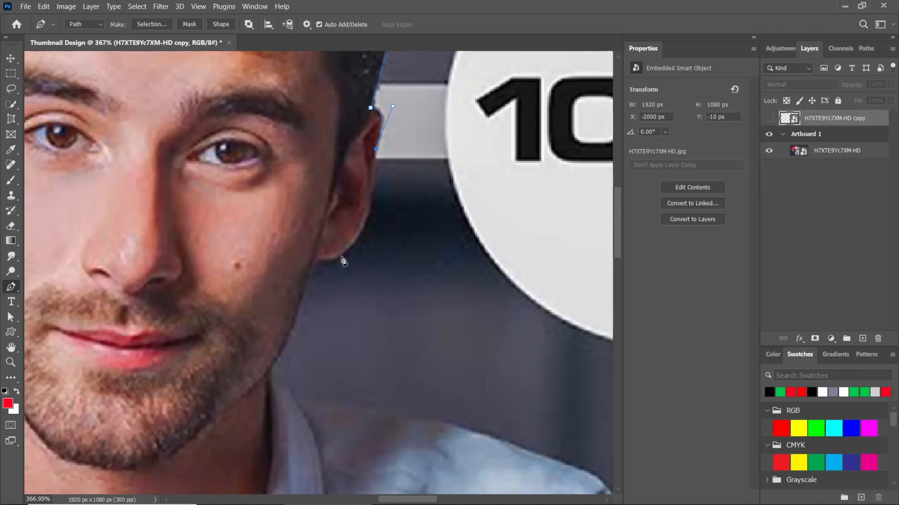
pyautogui.moveTo(341, 252); pyautogui.dragTo(307, 263)
pyautogui.keyDown('alt'); pyautogui.click(341, 252); pyautogui.keyUp('alt')
pyautogui.click(301, 304)
pyautogui.hotkey('ctrl', 'z')
pyautogui.keyDown('alt'); pyautogui.click(318, 259); pyautogui.keyUp('alt')
pyautogui.click(298, 313)
# Trace the man's left jawline down to the neck and onto the shirt collar
pyautogui.scroll(-5, 298, 313)
pyautogui.moveTo(299, 303); pyautogui.dragTo(329, 207)
pyautogui.scroll(5, 330, 206)
pyautogui.moveTo(304, 278); pyautogui.dragTo(295, 290)
pyautogui.keyDown('alt'); pyautogui.click(304, 278); pyautogui.keyUp('alt')
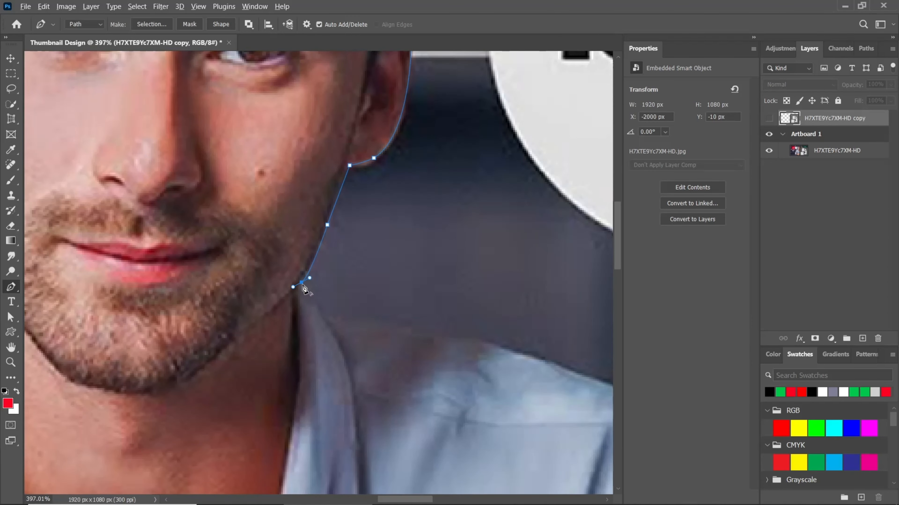
pyautogui.click(319, 303)
pyautogui.click(342, 316)
# Extend the path over the man's left shoulder and down the upper sleeve
pyautogui.scroll(-10, 342, 316)
pyautogui.moveTo(389, 333); pyautogui.dragTo(333, 289)
pyautogui.moveTo(391, 315); pyautogui.dragTo(398, 328)
pyautogui.moveTo(422, 384); pyautogui.dragTo(423, 398)
pyautogui.moveTo(424, 406); pyautogui.dragTo(456, 290)
pyautogui.scroll(5, 441, 247)
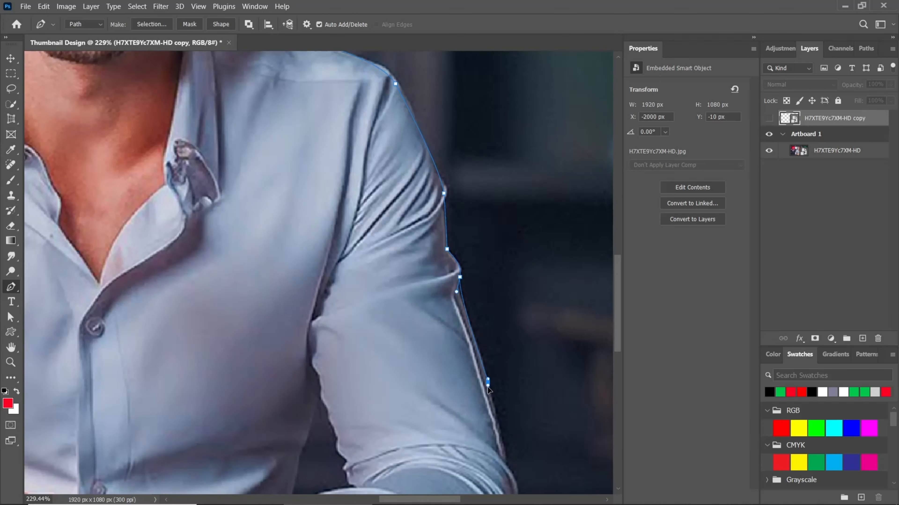
# Trace the man's left lower sleeve and rolled cuff down to the table edge
pyautogui.moveTo(487, 382); pyautogui.dragTo(488, 389)
pyautogui.moveTo(499, 431); pyautogui.dragTo(437, 246)
pyautogui.moveTo(445, 277); pyautogui.dragTo(446, 291)
pyautogui.moveTo(441, 318); pyautogui.dragTo(419, 225)
pyautogui.moveTo(422, 299); pyautogui.dragTo(401, 338)
pyautogui.keyDown('alt'); pyautogui.click(422, 299); pyautogui.keyUp('alt')
pyautogui.scroll(5, 423, 303)
pyautogui.click(435, 318)
pyautogui.click(426, 336)
pyautogui.scroll(-5, 426, 336)
# Run the path along the table's back edge and around the outside of the table, closing it at the starting anchor
pyautogui.scroll(-8, 426, 337)
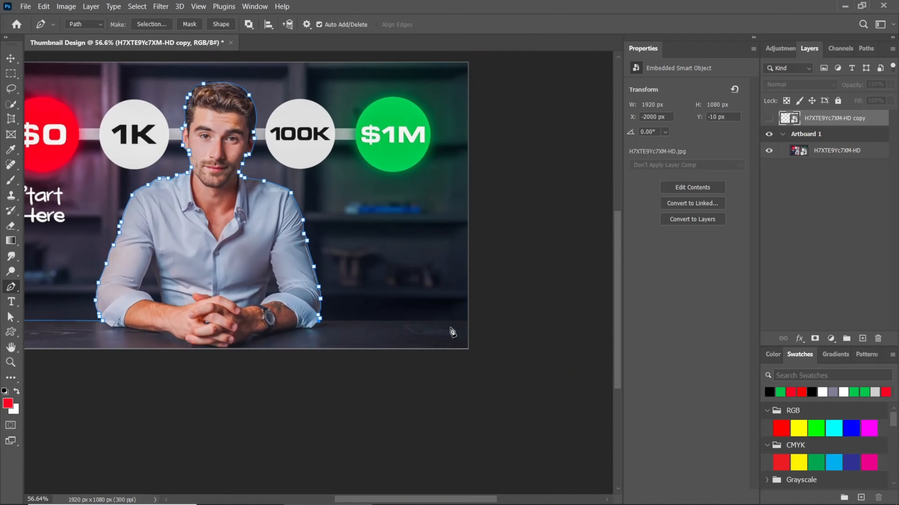
pyautogui.click(469, 321)
pyautogui.click(585, 335)
pyautogui.moveTo(391, 336); pyautogui.dragTo(357, 340)
pyautogui.click(158, 335)
pyautogui.click(54, 322)
pyautogui.click(55, 304)
pyautogui.click(64, 286)
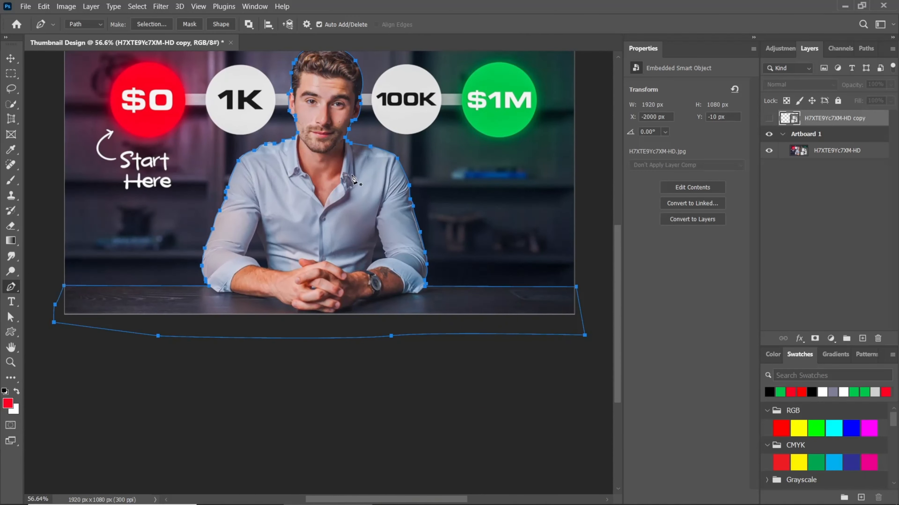
# Convert the path to a selection and use it as a layer mask on the H7XTE9Yc7XM-HD layer
pyautogui.scroll(-1, 351, 176)
pyautogui.hotkey('ctrl', 'Return')
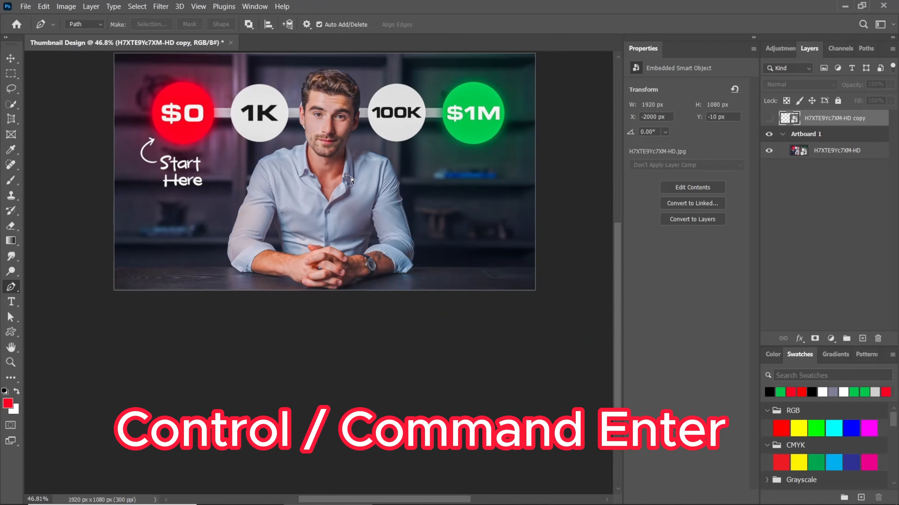
pyautogui.scroll(-2, 361, 339)
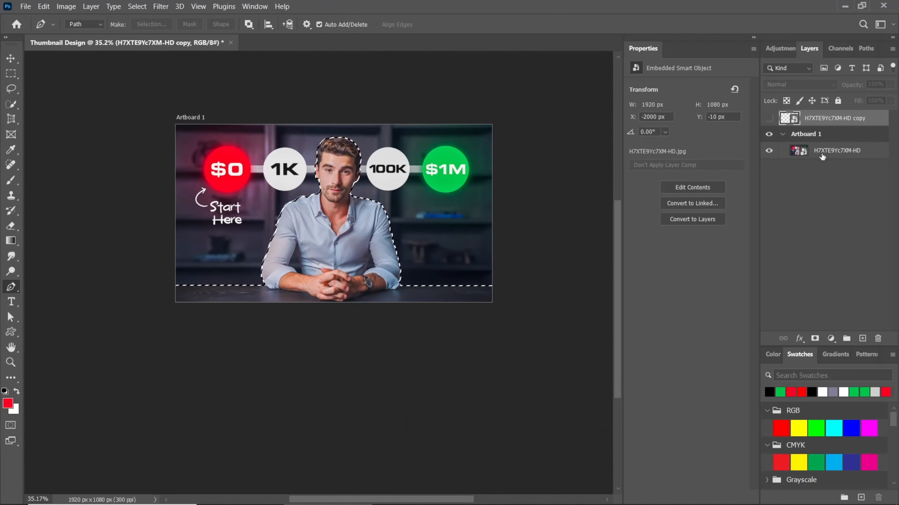
pyautogui.click(813, 151)
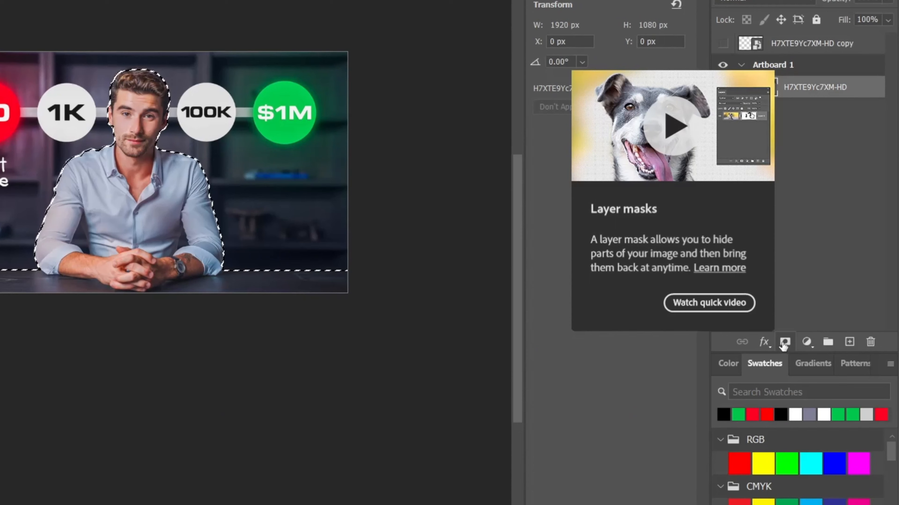
pyautogui.click(783, 342)
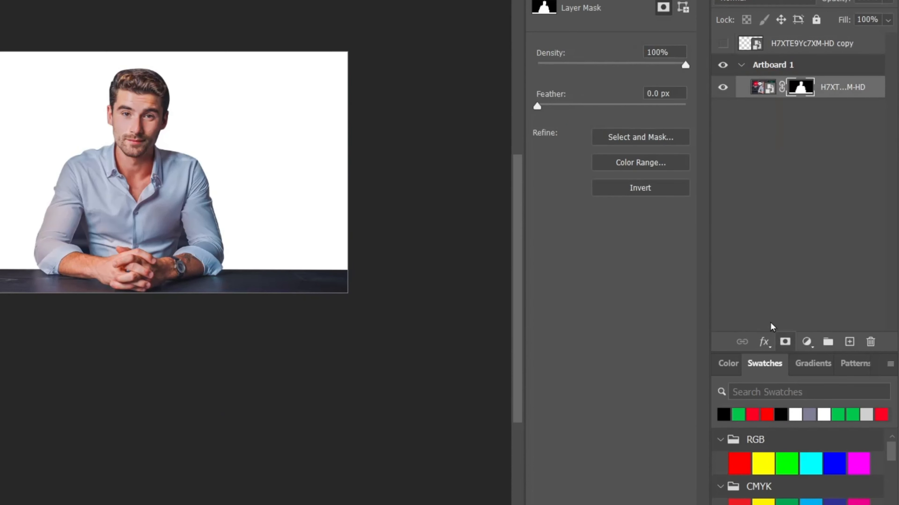
# Open the man's layer mask in the Select and Mask workspace
pyautogui.click(11, 59)
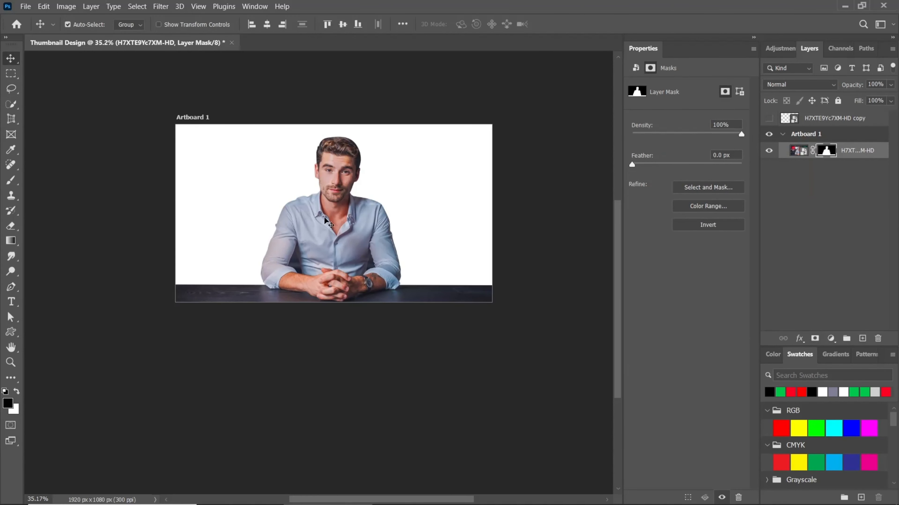
pyautogui.scroll(7, 344, 203)
pyautogui.moveTo(309, 174); pyautogui.dragTo(325, 182)
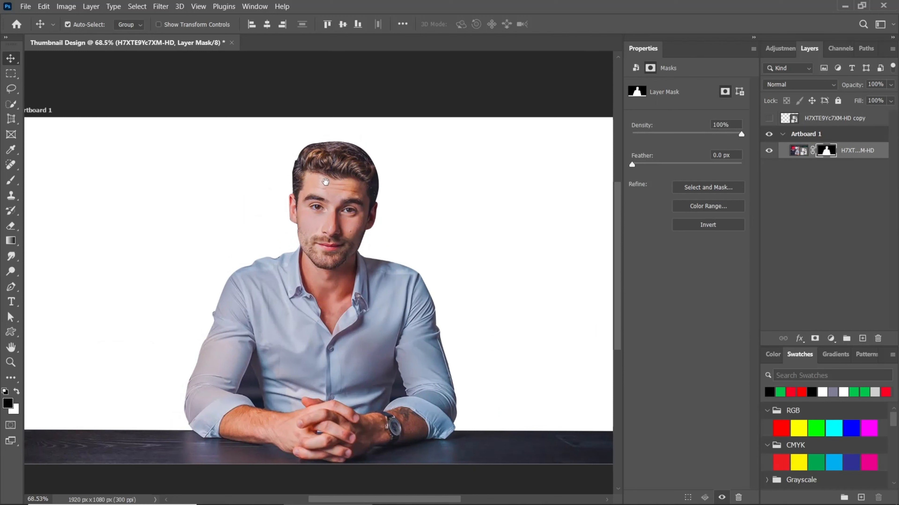
pyautogui.click(710, 187)
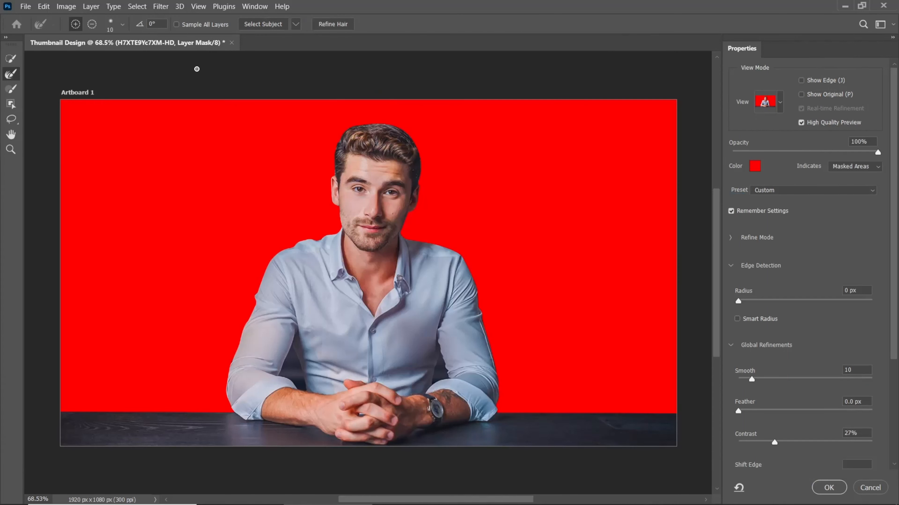
# Refine the mask around the man's hair with the Refine Edge brush at 8 px
pyautogui.scroll(5, 361, 123)
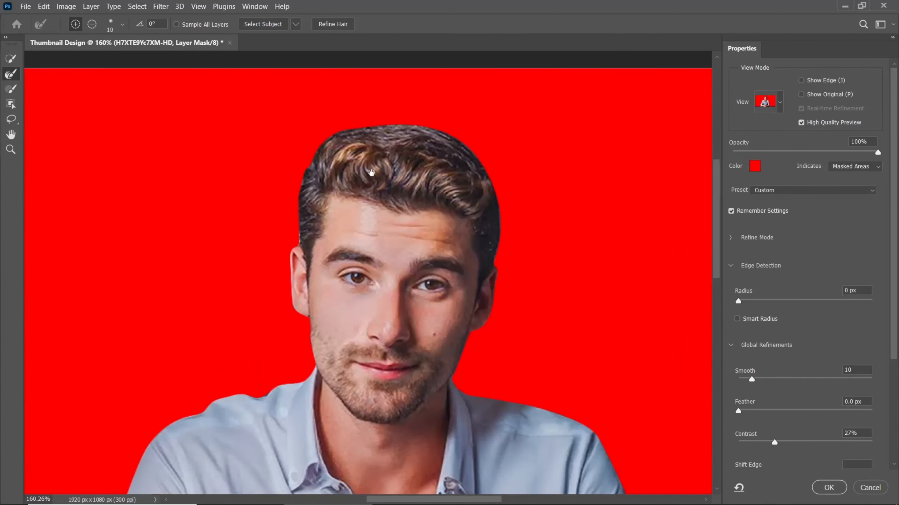
pyautogui.scroll(2, 277, 192)
pyautogui.press('[')
pyautogui.press('[')
pyautogui.moveTo(266, 240)
pyautogui.mouseDown()
pyautogui.moveTo(258, 138)
pyautogui.moveTo(265, 133)
pyautogui.moveTo(268, 147)
pyautogui.moveTo(275, 122)
pyautogui.moveTo(339, 76)
pyautogui.moveTo(376, 84)
pyautogui.moveTo(269, 181)
pyautogui.mouseUp()
pyautogui.moveTo(192, 177)
pyautogui.mouseDown()
pyautogui.moveTo(220, 131)
pyautogui.moveTo(250, 117)
pyautogui.moveTo(375, 111)
pyautogui.moveTo(424, 125)
pyautogui.moveTo(483, 166)
pyautogui.moveTo(497, 191)
pyautogui.moveTo(519, 282)
pyautogui.moveTo(521, 346)
pyautogui.mouseUp()
pyautogui.rightClick(522, 345)
pyautogui.scroll(-3, 320, 294)
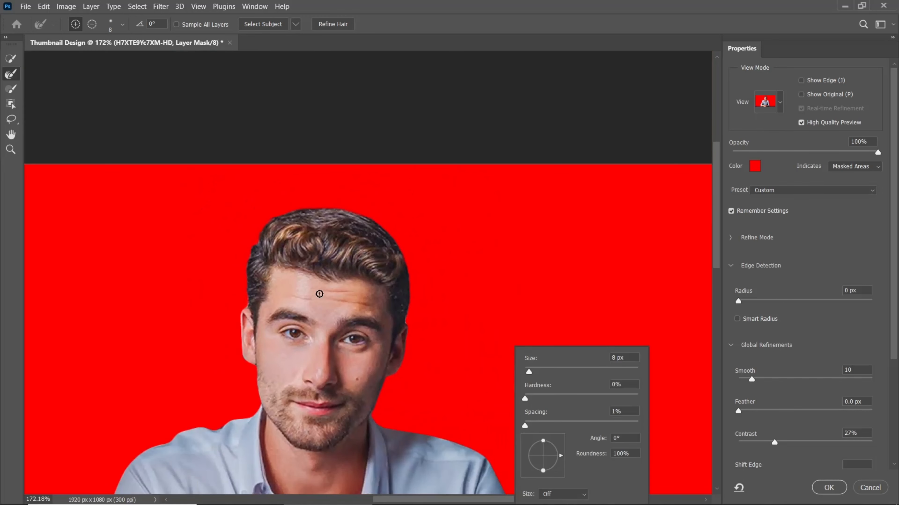
pyautogui.scroll(-5, 319, 294)
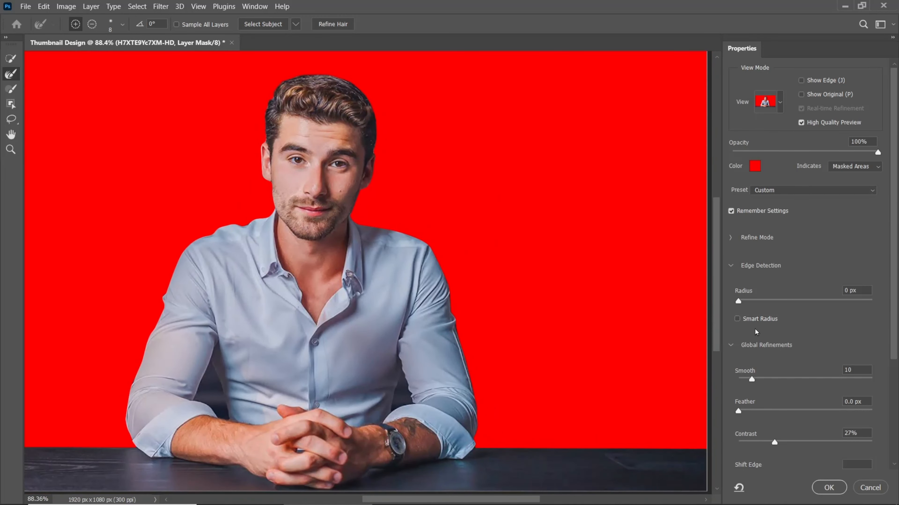
# Set the edge contrast to 17%, enable Decontaminate Colors, and output the refined cutout to a new layer with a layer mask
pyautogui.scroll(-3, 815, 330)
pyautogui.moveTo(774, 340); pyautogui.dragTo(760, 341)
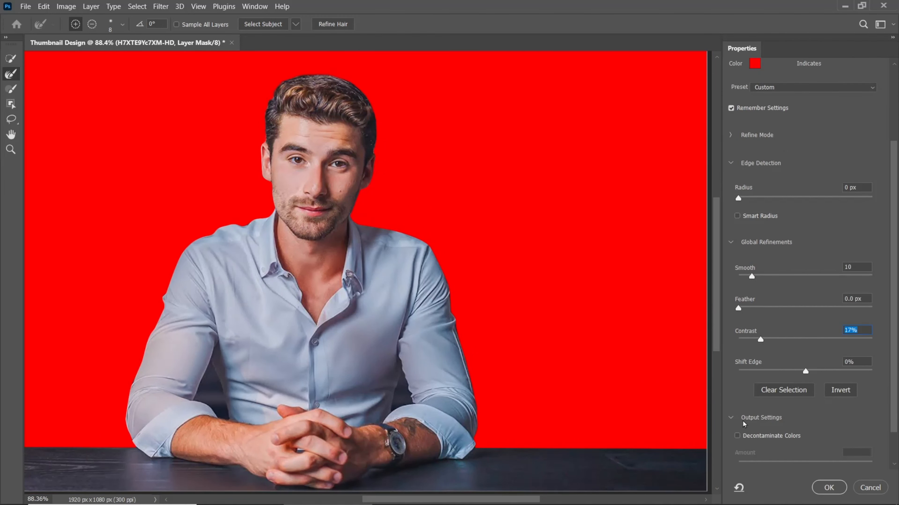
pyautogui.scroll(-1, 742, 430)
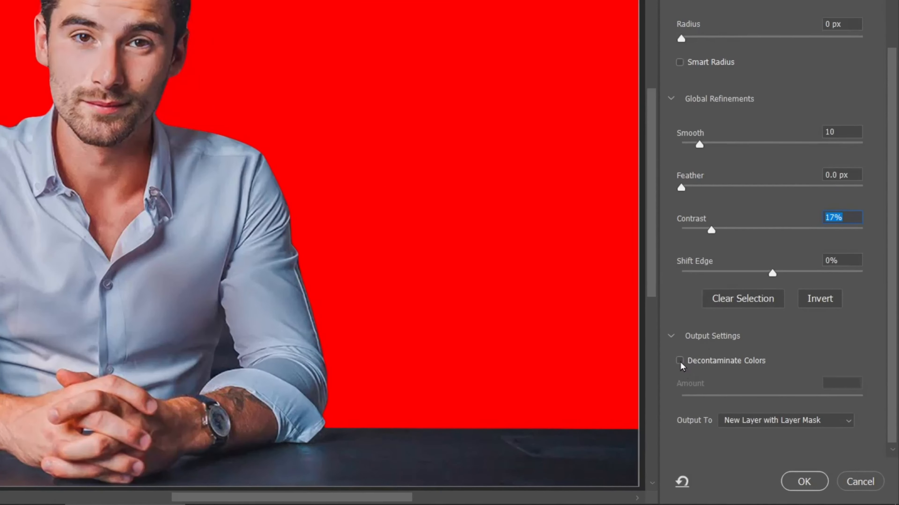
pyautogui.click(679, 361)
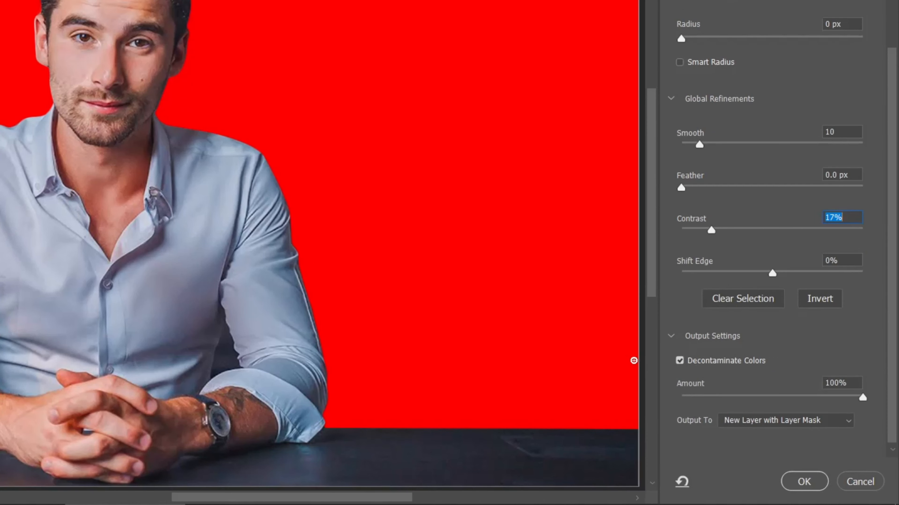
pyautogui.click(794, 482)
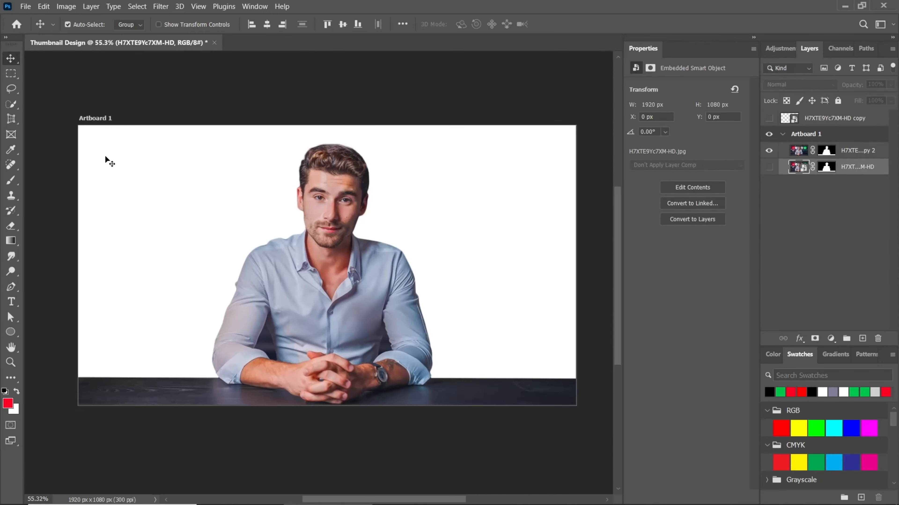
# Place the pngtree bookshelf background image as an embedded object between the two man layers
pyautogui.click(25, 7)
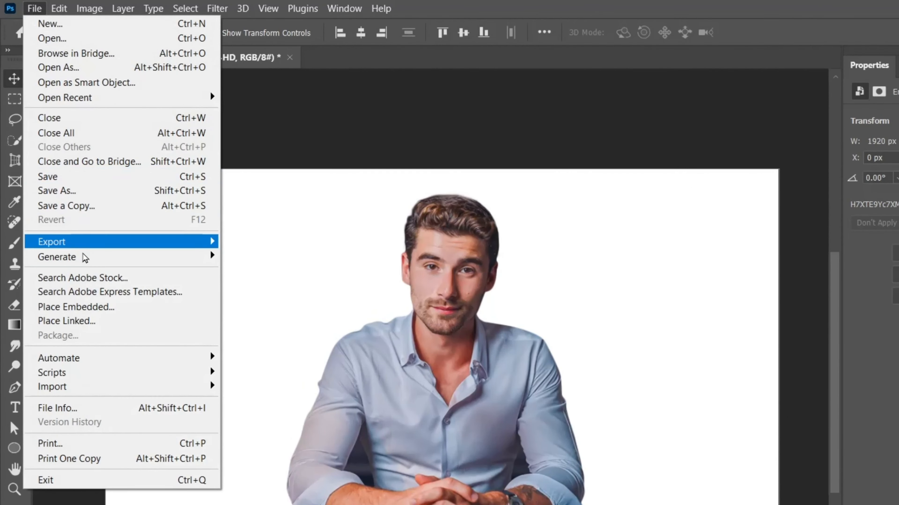
pyautogui.click(82, 306)
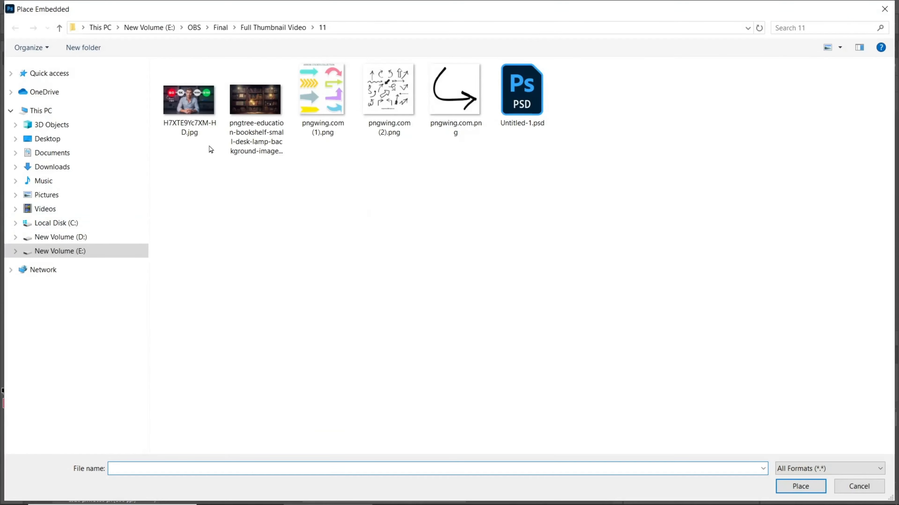
pyautogui.click(260, 103)
pyautogui.click(800, 485)
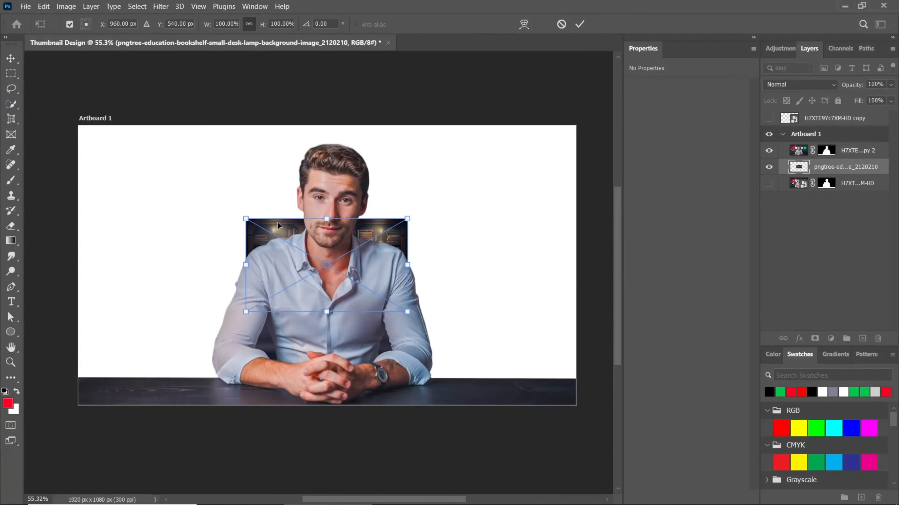
# Scale the bookshelf image to about 322.56% and position it so it covers the whole artboard
pyautogui.moveTo(246, 219); pyautogui.dragTo(73, 118)
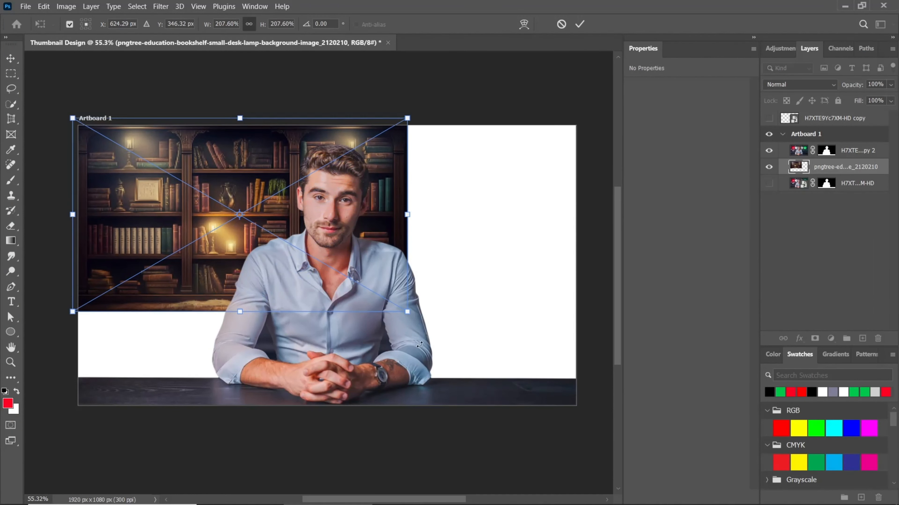
pyautogui.moveTo(407, 311); pyautogui.dragTo(594, 418)
pyautogui.moveTo(484, 364); pyautogui.dragTo(477, 357)
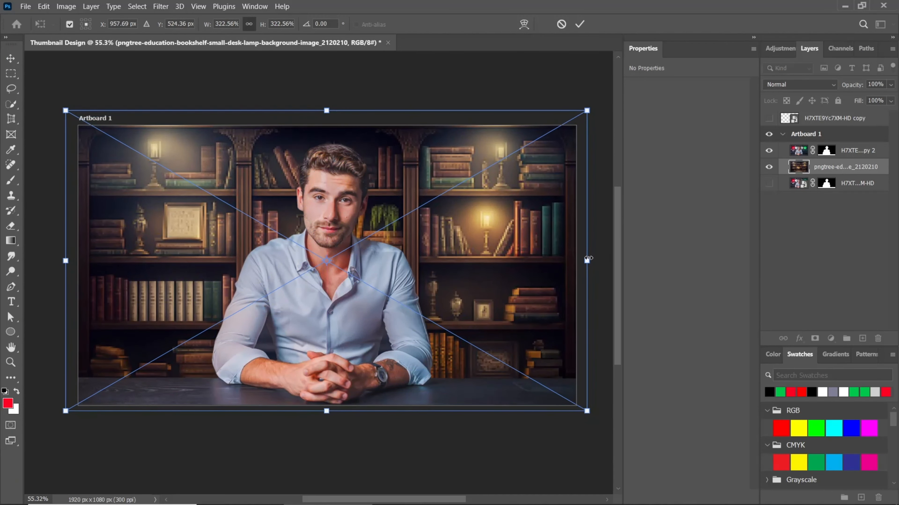
pyautogui.click(579, 24)
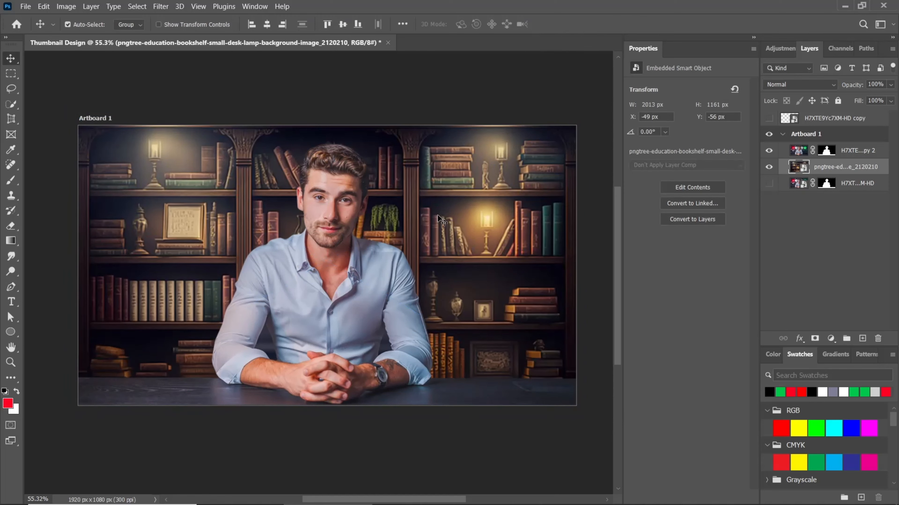
pyautogui.scroll(-1, 437, 215)
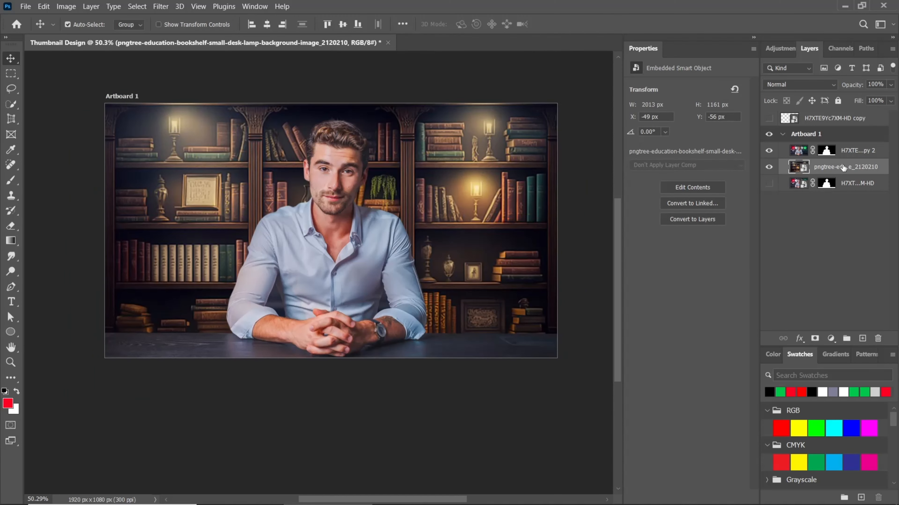
# Add a Brightness/Contrast adjustment above the bookshelf with brightness -57 and contrast 45
pyautogui.click(830, 338)
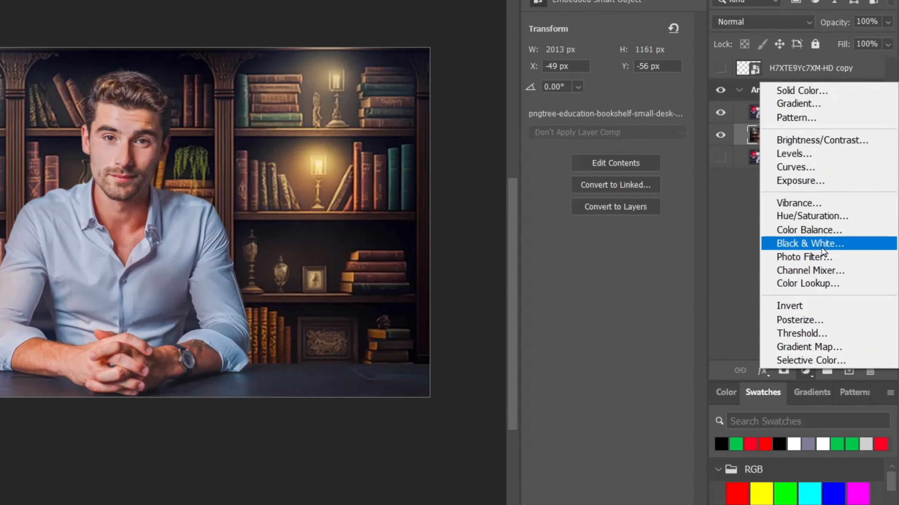
pyautogui.click(821, 140)
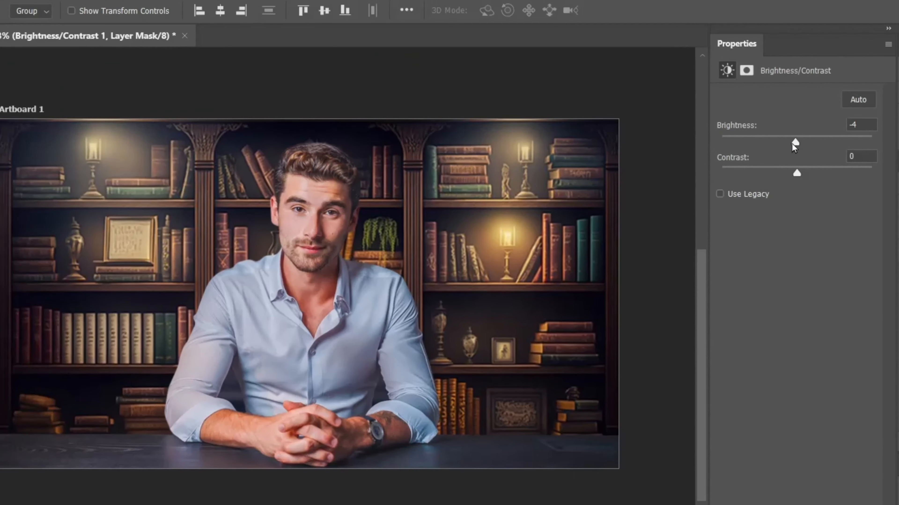
pyautogui.moveTo(602, 72); pyautogui.dragTo(582, 85)
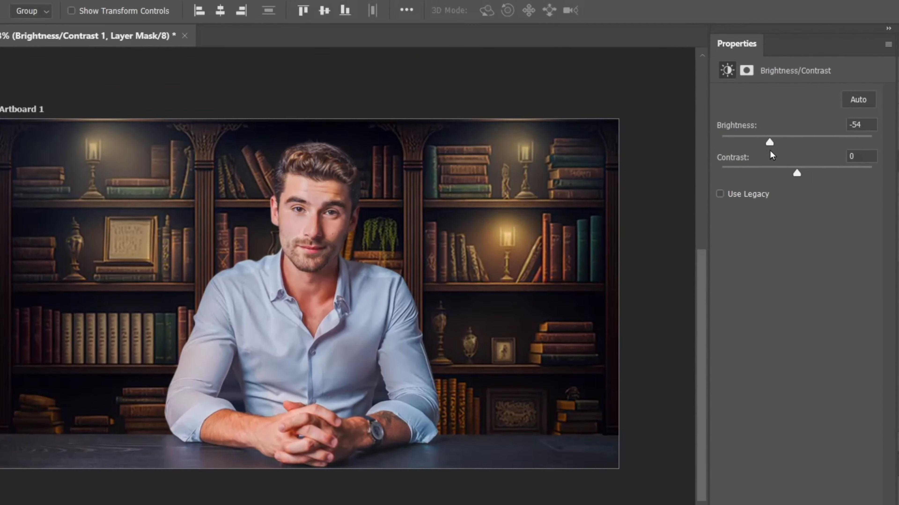
pyautogui.moveTo(770, 151); pyautogui.dragTo(769, 152)
pyautogui.moveTo(799, 174); pyautogui.dragTo(833, 192)
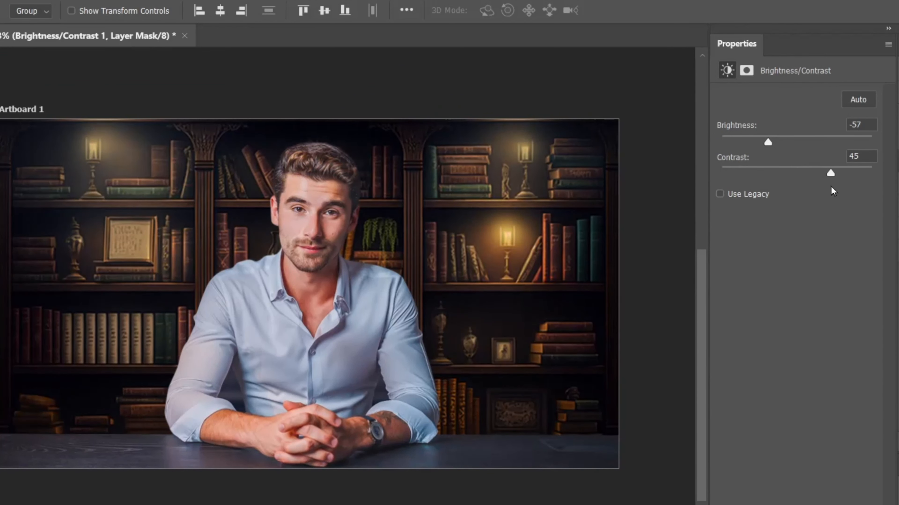
pyautogui.scroll(-3, 338, 287)
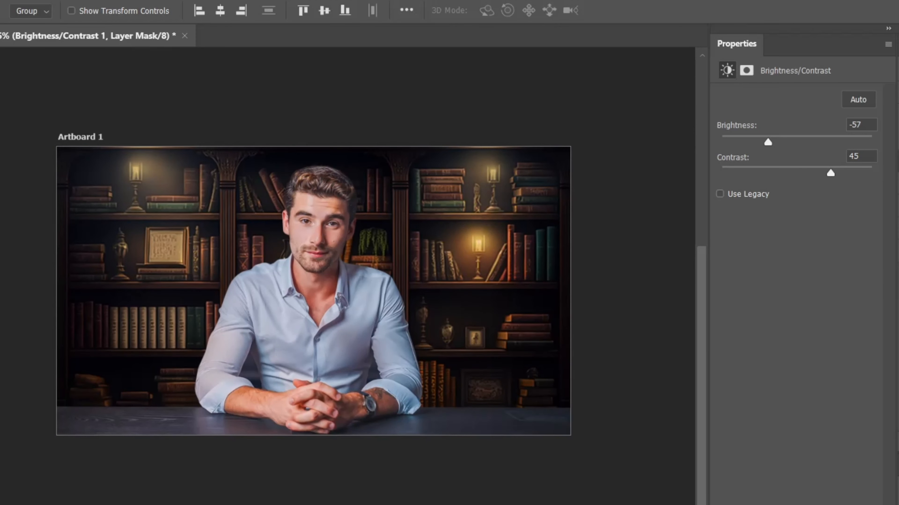
# Add a Solid Color fill directly above the bookshelf image, using the shirt's light blue-grey, aab6cc
pyautogui.click(837, 172)
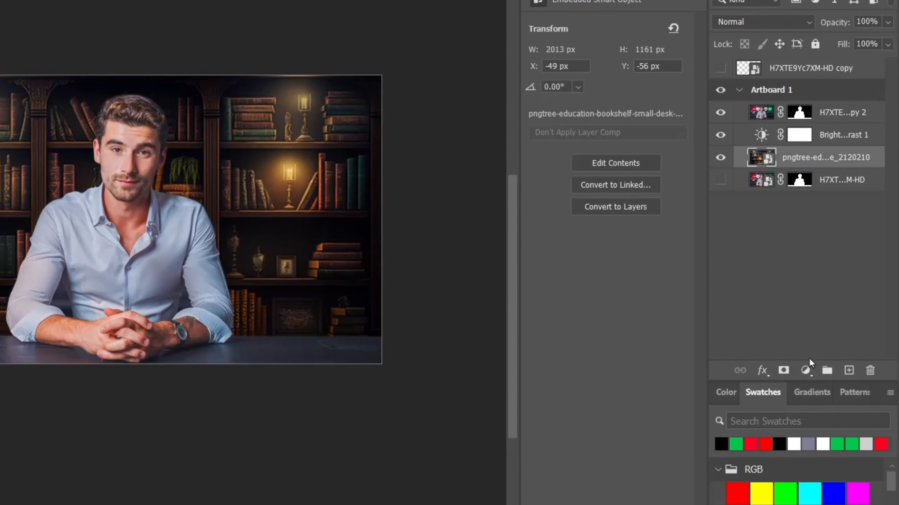
pyautogui.click(805, 371)
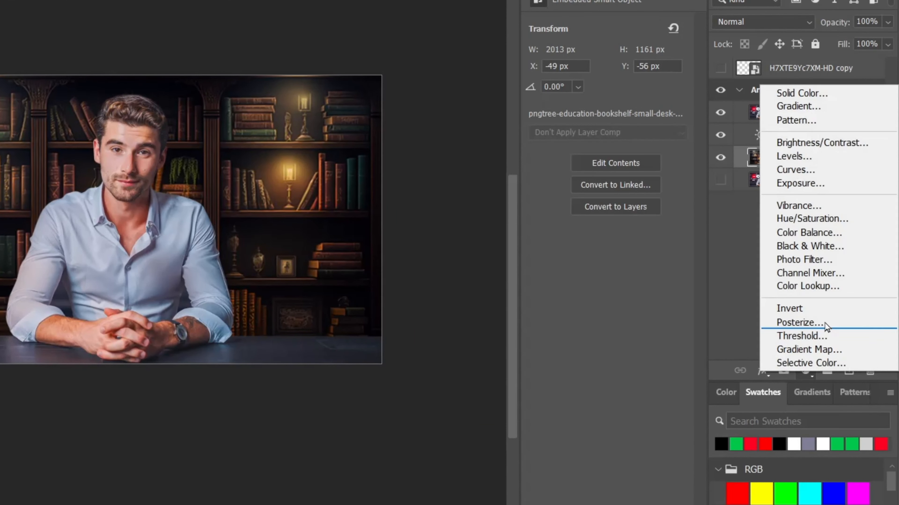
pyautogui.click(810, 93)
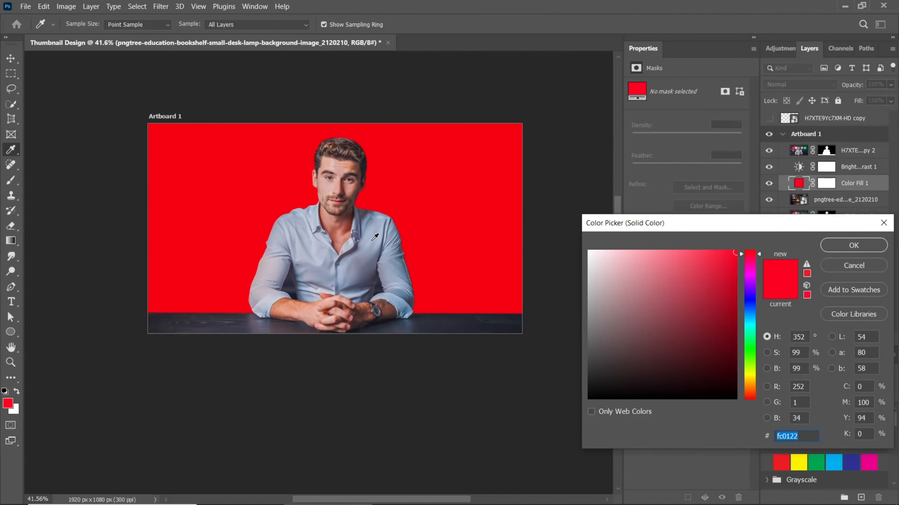
pyautogui.click(372, 240)
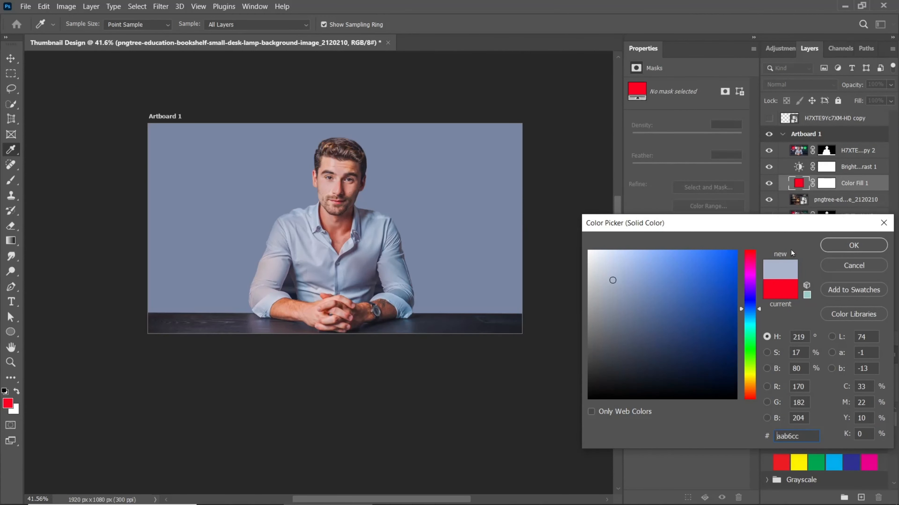
pyautogui.moveTo(807, 228); pyautogui.dragTo(761, 199)
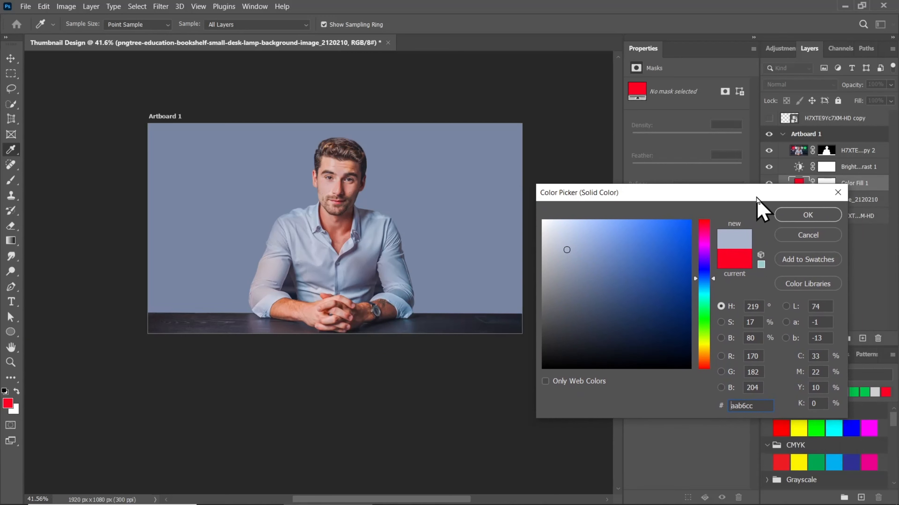
pyautogui.doubleClick(760, 408)
pyautogui.click(810, 219)
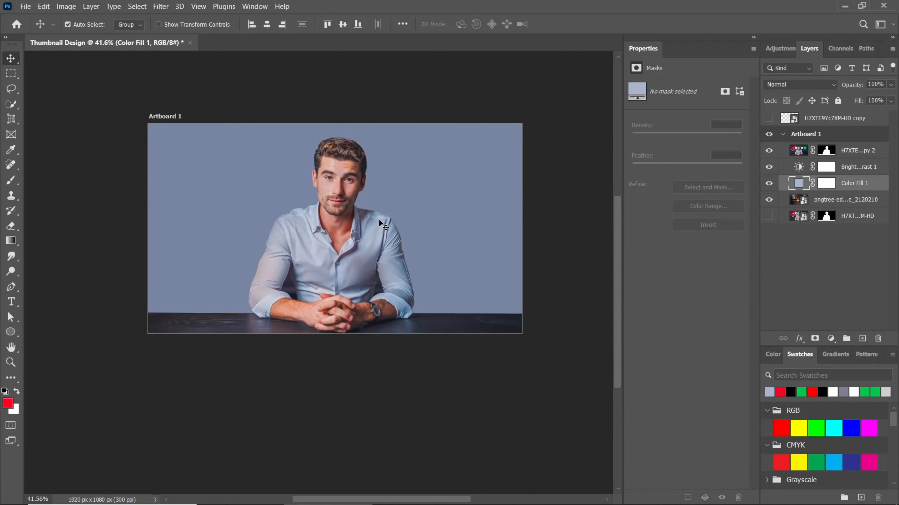
# Set the color fill's blend mode to Hue and compare the background with and without the fill
pyautogui.click(789, 86)
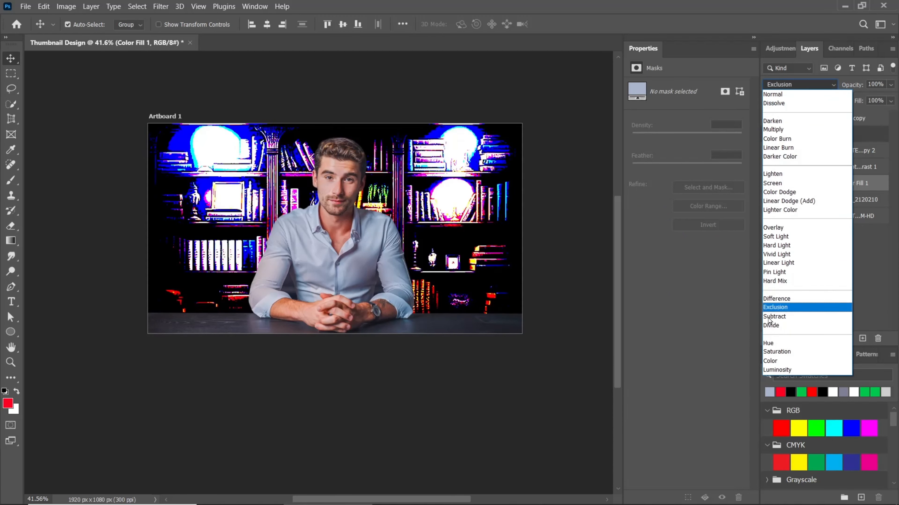
pyautogui.click(767, 344)
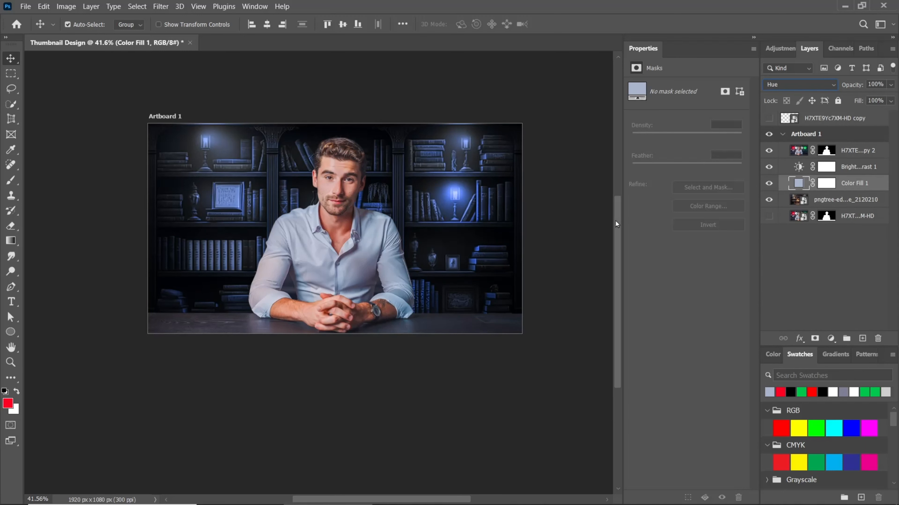
pyautogui.scroll(2, 315, 199)
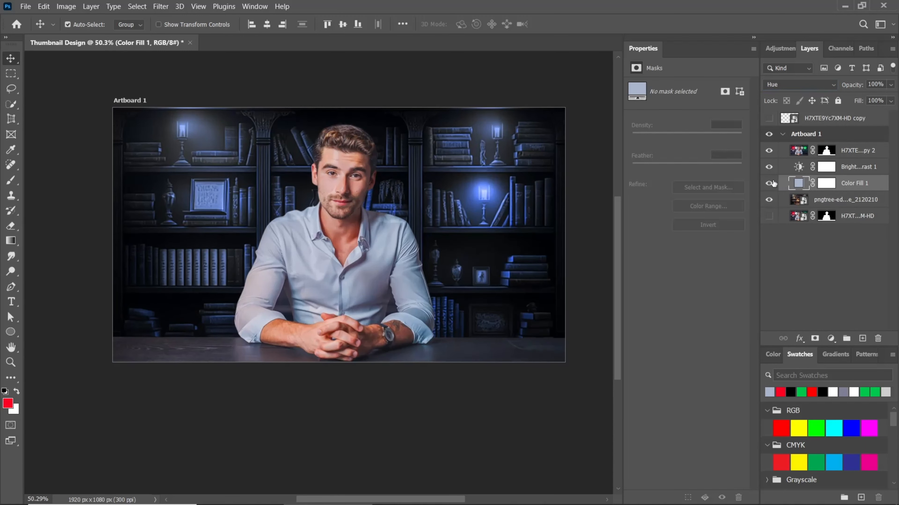
pyautogui.click(769, 183)
pyautogui.click(769, 182)
# Draw a light grey horizontal bar about 1731 x 45 px across the background at the man's eye level
pyautogui.rightClick(13, 333)
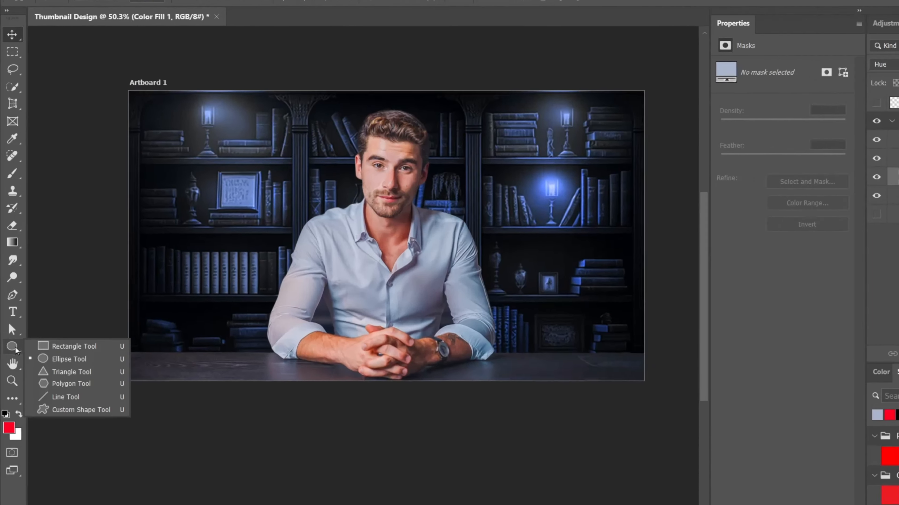
pyautogui.click(74, 346)
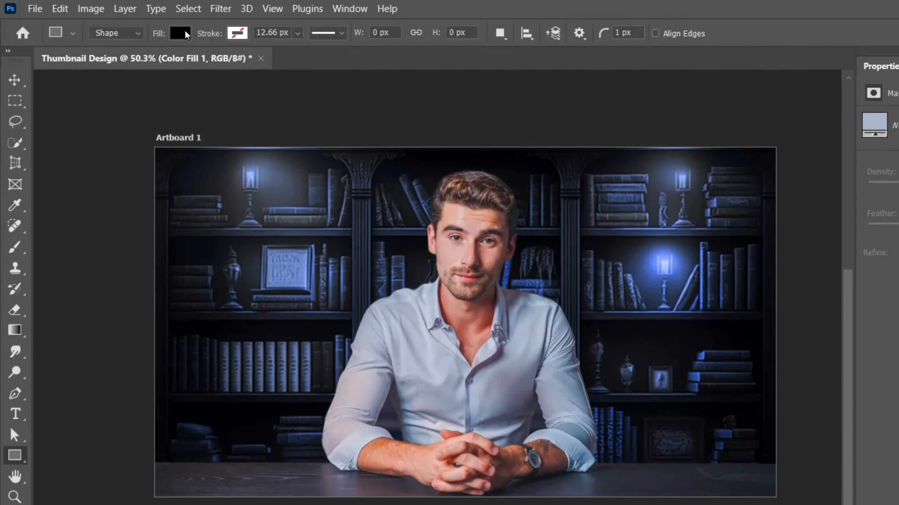
pyautogui.click(180, 33)
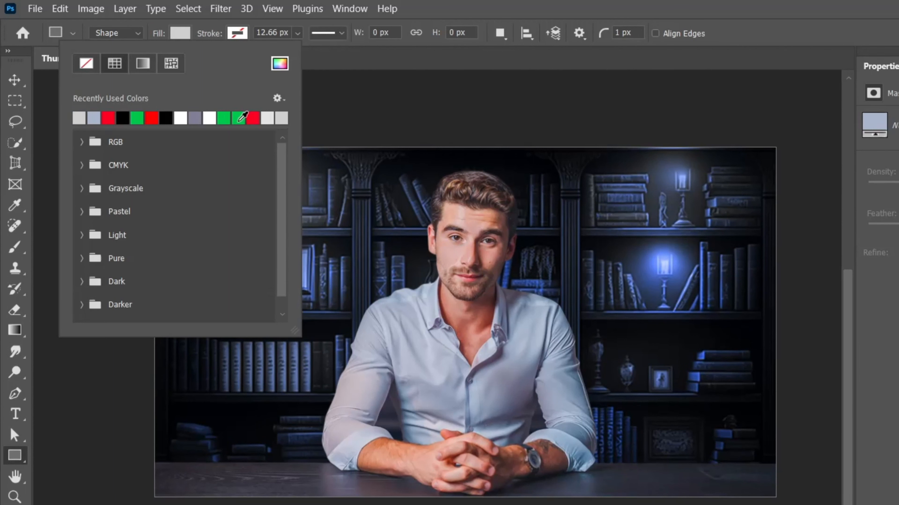
pyautogui.click(388, 211)
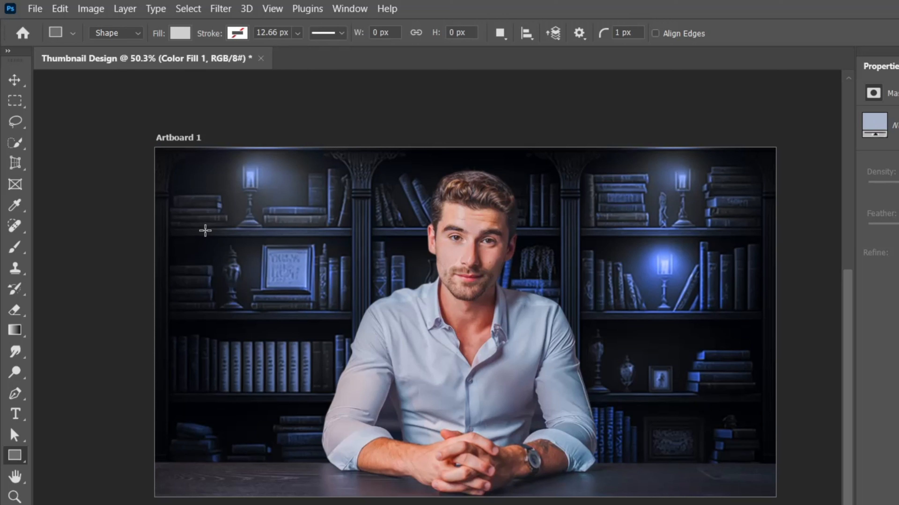
pyautogui.moveTo(200, 225)
pyautogui.mouseDown()
pyautogui.moveTo(329, 262)
pyautogui.moveTo(580, 263)
pyautogui.moveTo(692, 244)
pyautogui.moveTo(767, 248)
pyautogui.moveTo(744, 240)
pyautogui.mouseUp()
# Narrow the grey bar symmetrically about its centre to about 86% of its width
pyautogui.hotkey('alt', 'space')
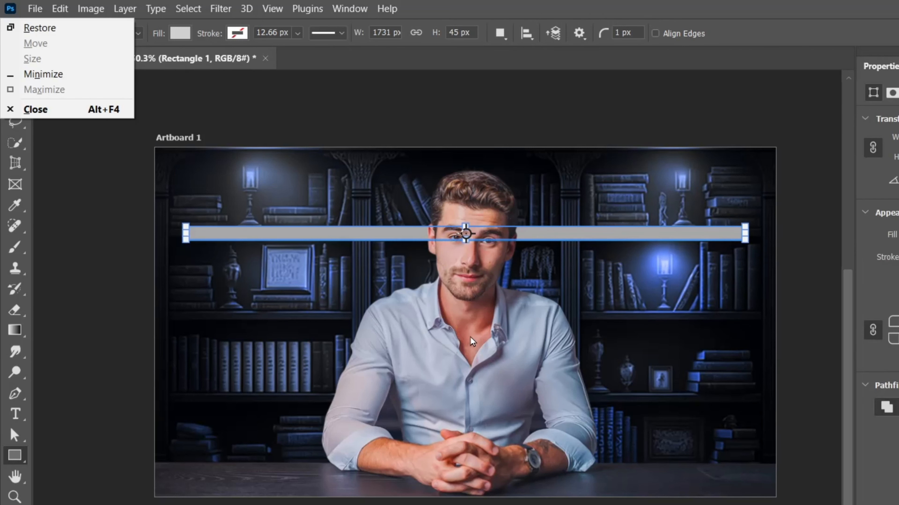
pyautogui.press('Escape')
pyautogui.click(11, 86)
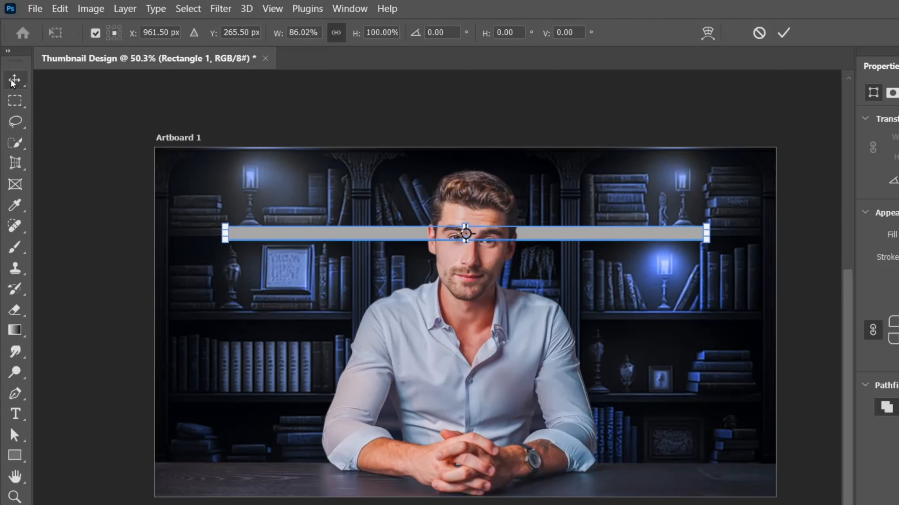
pyautogui.click(11, 81)
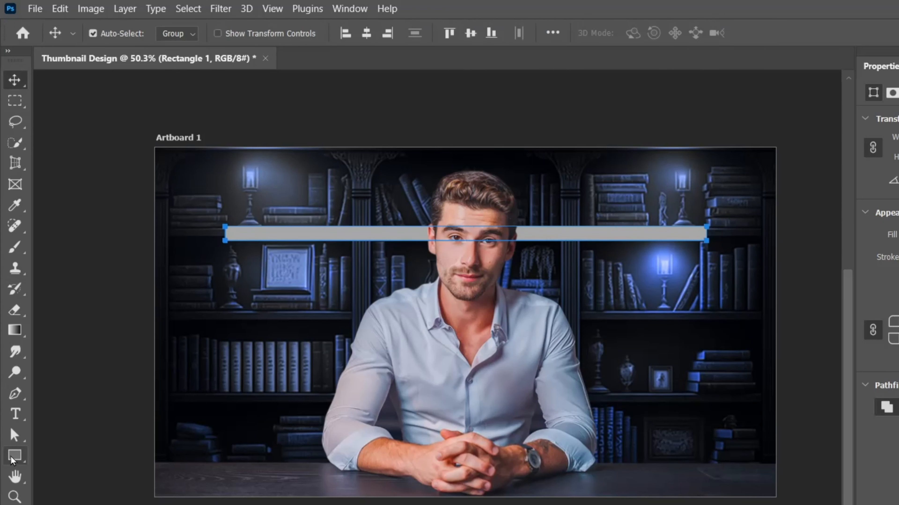
# Draw a light grey circle about 278 px wide over the bar's left end and duplicate it onto the right end
pyautogui.rightClick(14, 456)
pyautogui.click(80, 375)
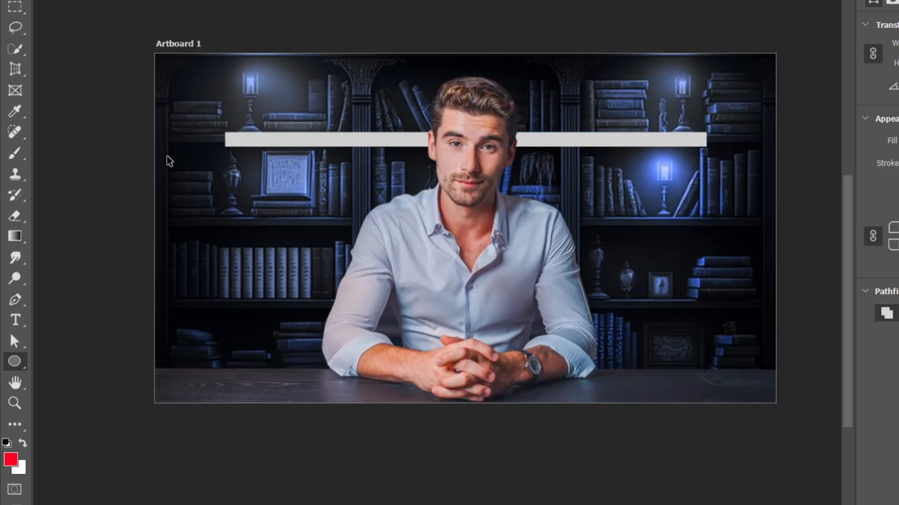
pyautogui.moveTo(194, 116); pyautogui.dragTo(283, 185)
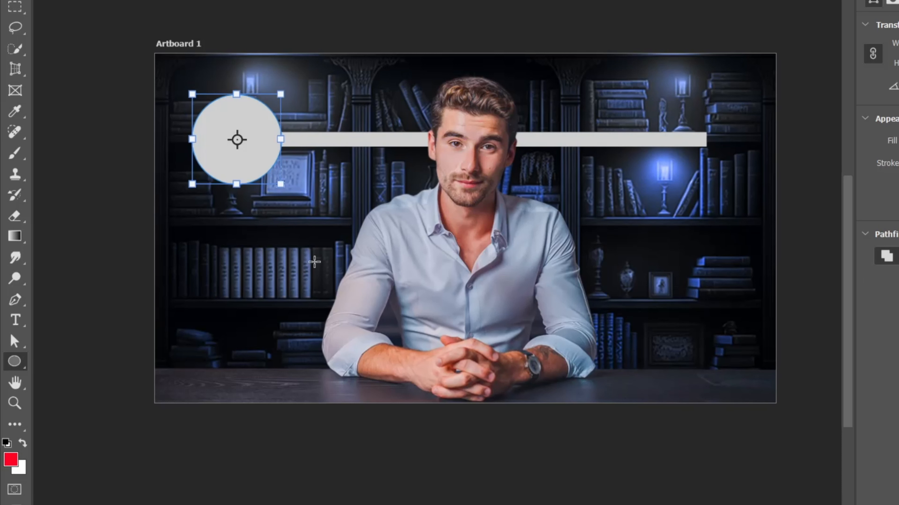
pyautogui.press('v')
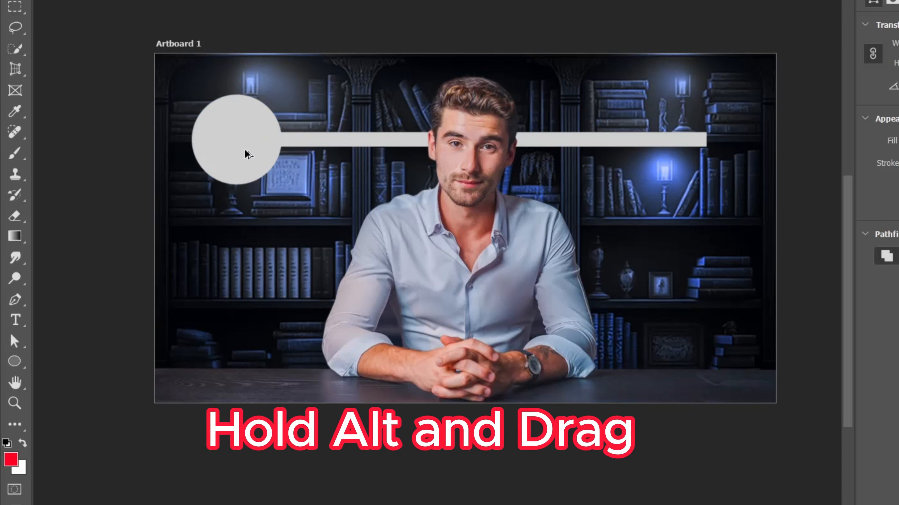
pyautogui.moveTo(246, 151); pyautogui.dragTo(696, 169)
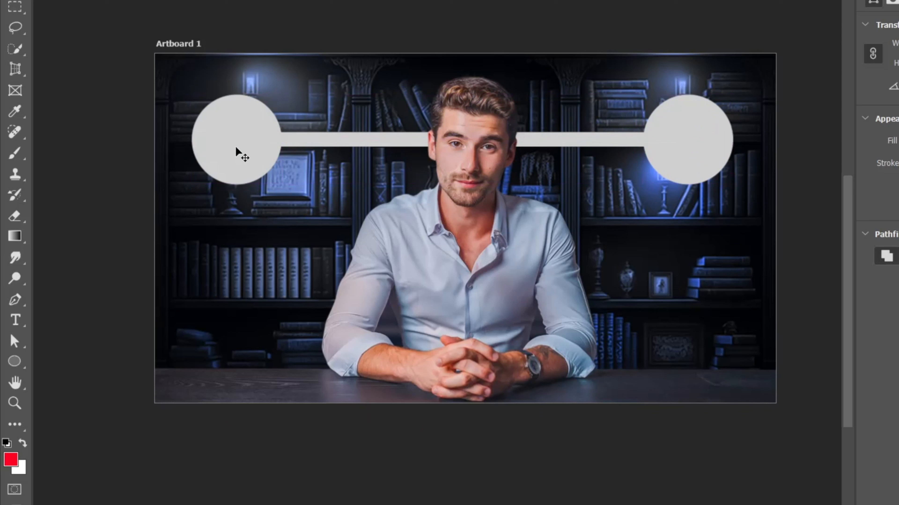
# Duplicate the left circle inward, shrink the copy to about 246 px, and duplicate that smaller circle to the man's other side
pyautogui.moveTo(236, 148); pyautogui.dragTo(350, 147)
pyautogui.hotkey('ctrl', 't')
pyautogui.moveTo(310, 94); pyautogui.dragTo(319, 105)
pyautogui.press('Return')
pyautogui.moveTo(354, 156); pyautogui.dragTo(581, 156)
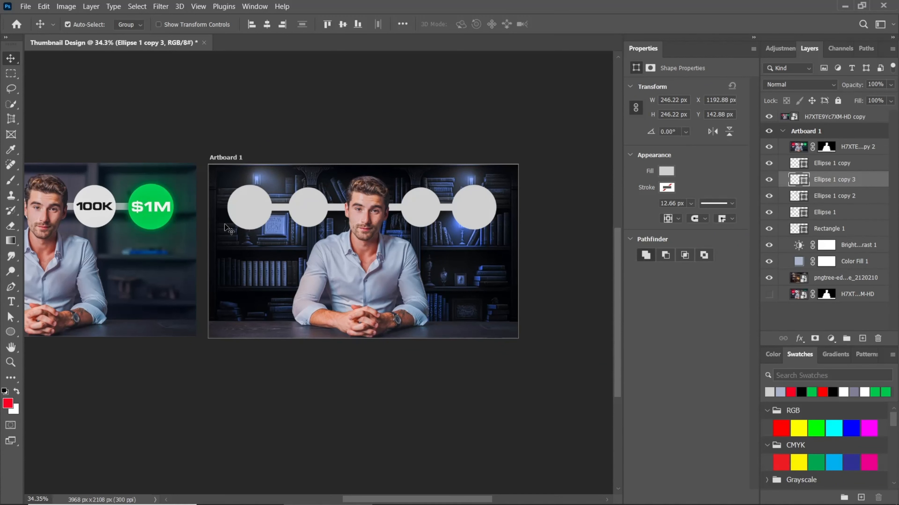
# Recolour the circle at the bar's left end to red ff0022, sampled from the reference thumbnail's $0 circle
pyautogui.moveTo(226, 229); pyautogui.dragTo(267, 229)
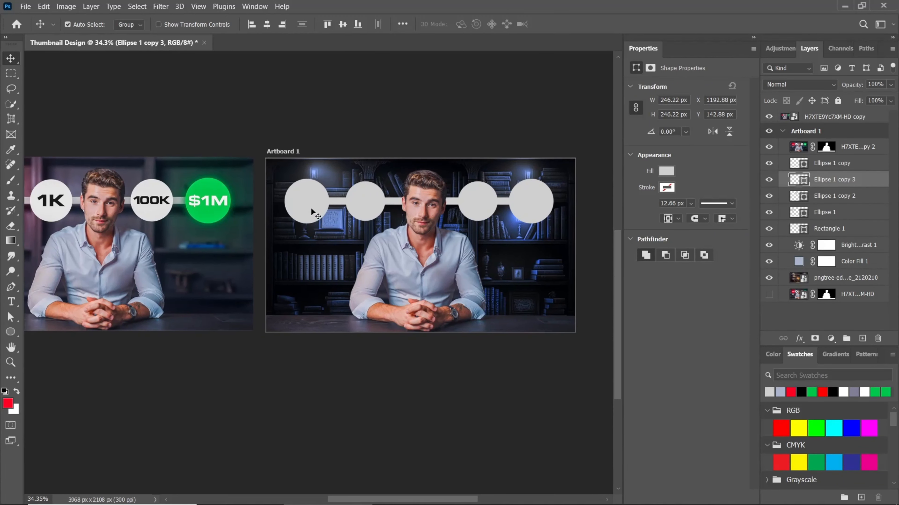
pyautogui.click(534, 212)
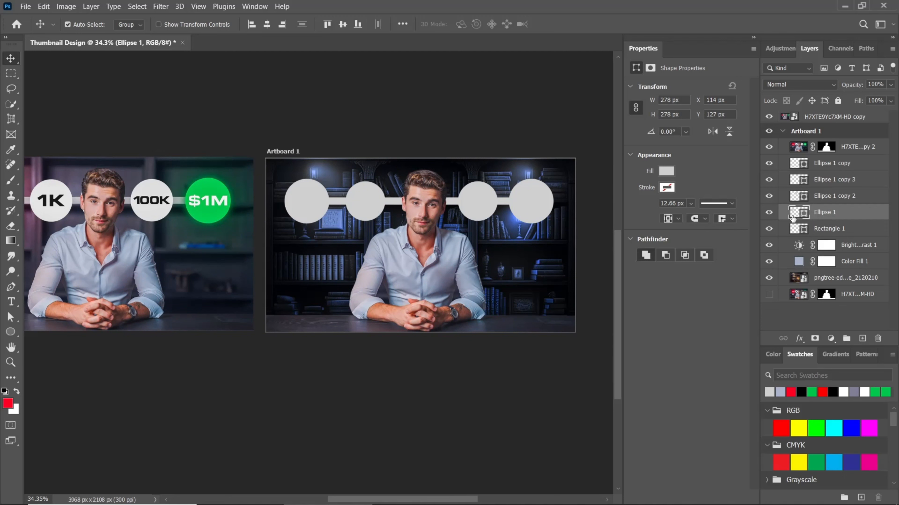
pyautogui.doubleClick(792, 218)
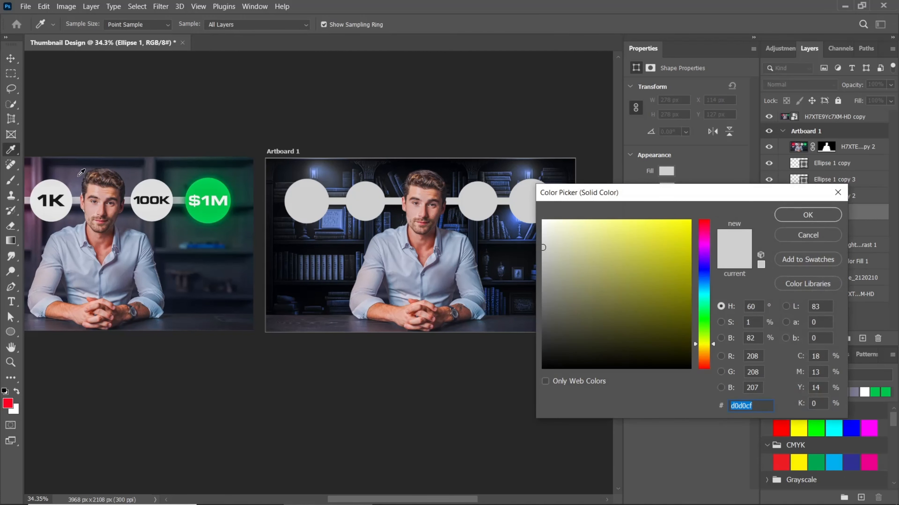
pyautogui.moveTo(78, 182); pyautogui.dragTo(167, 183)
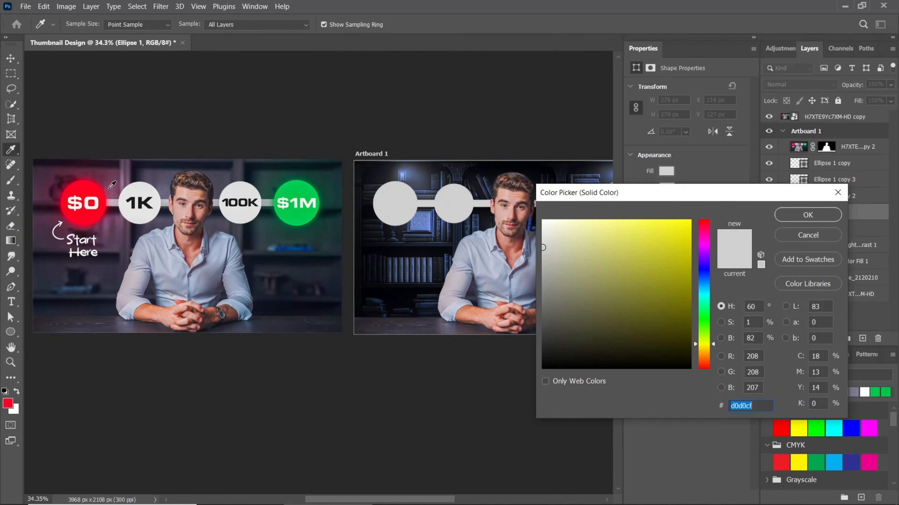
pyautogui.click(95, 185)
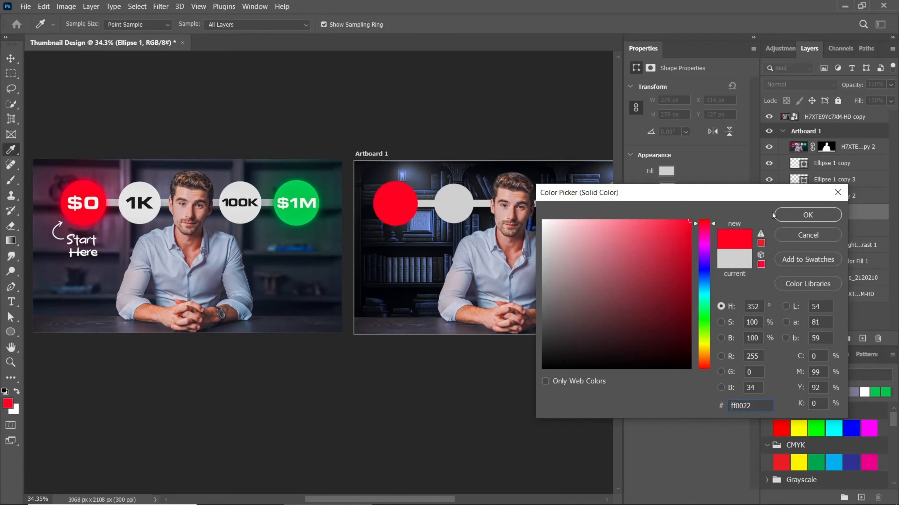
pyautogui.click(807, 215)
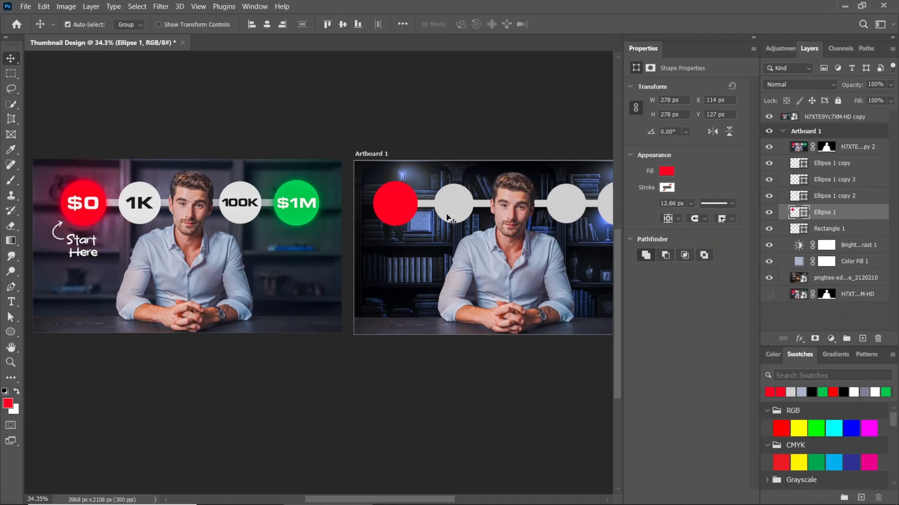
# Recolour the circle at the bar's right end to green 01cb51, sampled from the reference thumbnail's $1M circle
pyautogui.scroll(-1, 448, 218)
pyautogui.moveTo(456, 238); pyautogui.dragTo(398, 225)
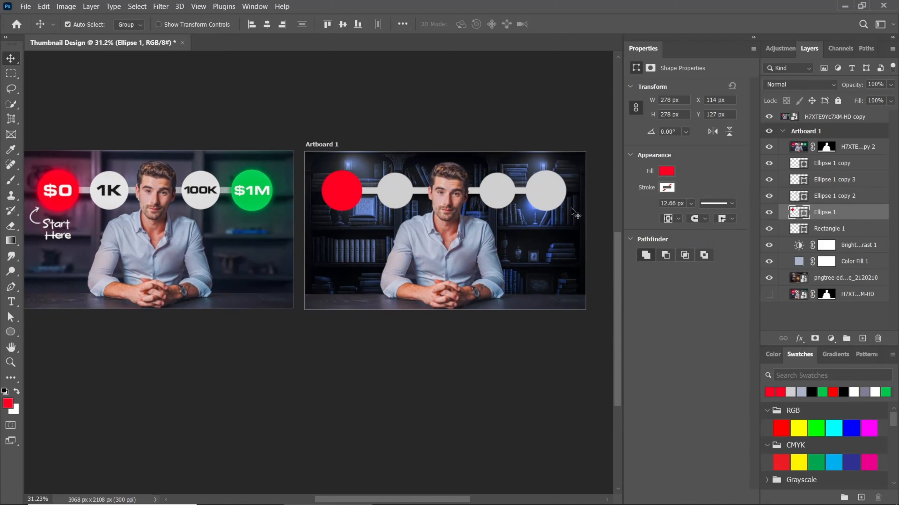
pyautogui.click(538, 197)
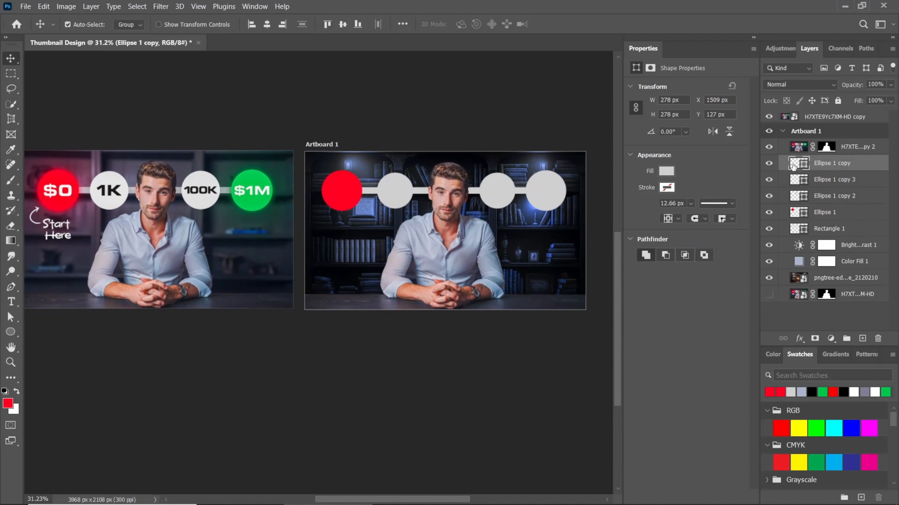
pyautogui.doubleClick(793, 164)
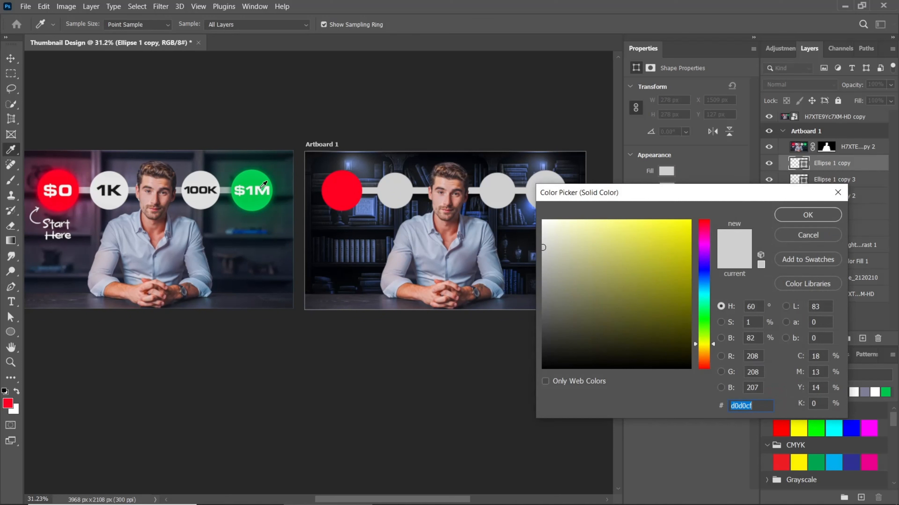
pyautogui.click(260, 173)
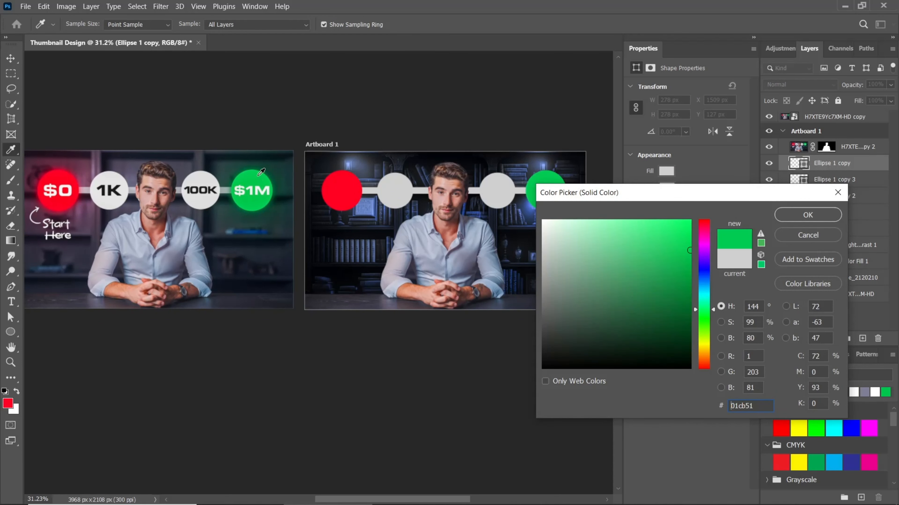
pyautogui.click(786, 213)
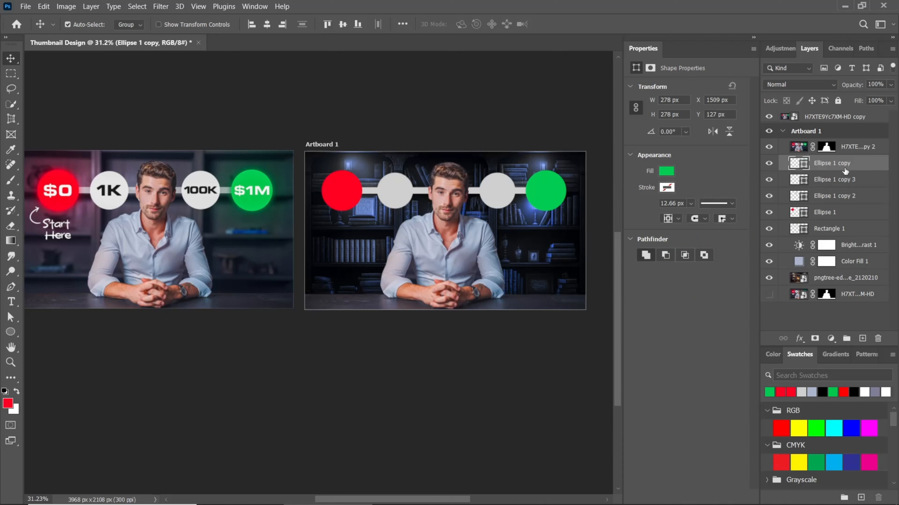
# Duplicate the green circle, convert the lower one to a smart object and apply an 8 px Gaussian Blur to it
pyautogui.hotkey('ctrl', 'j')
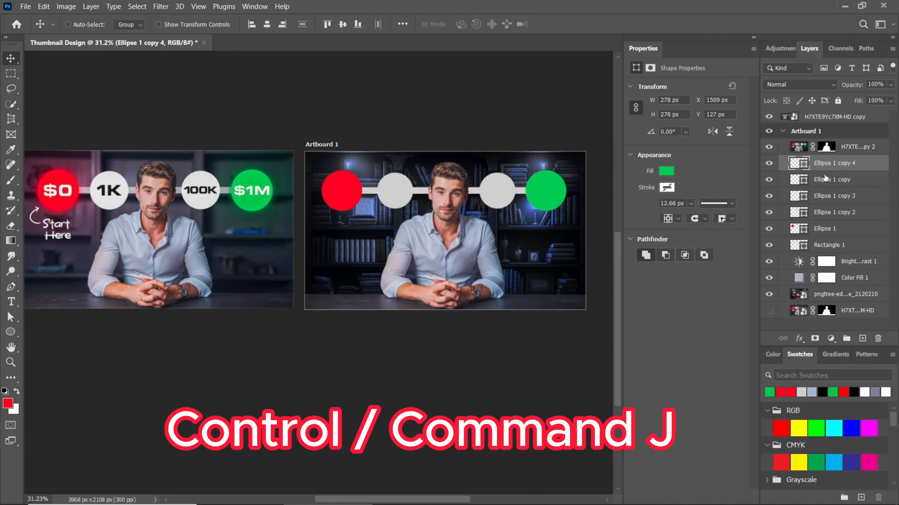
pyautogui.click(834, 183)
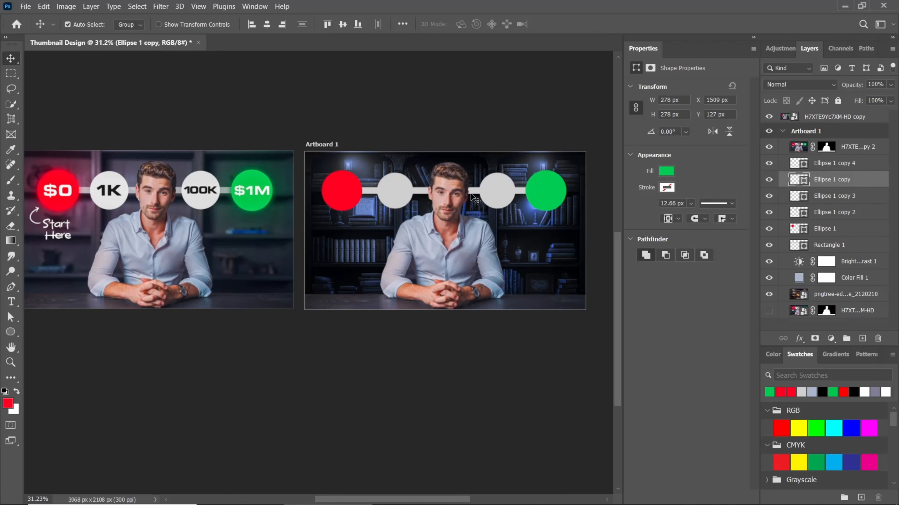
pyautogui.click(160, 7)
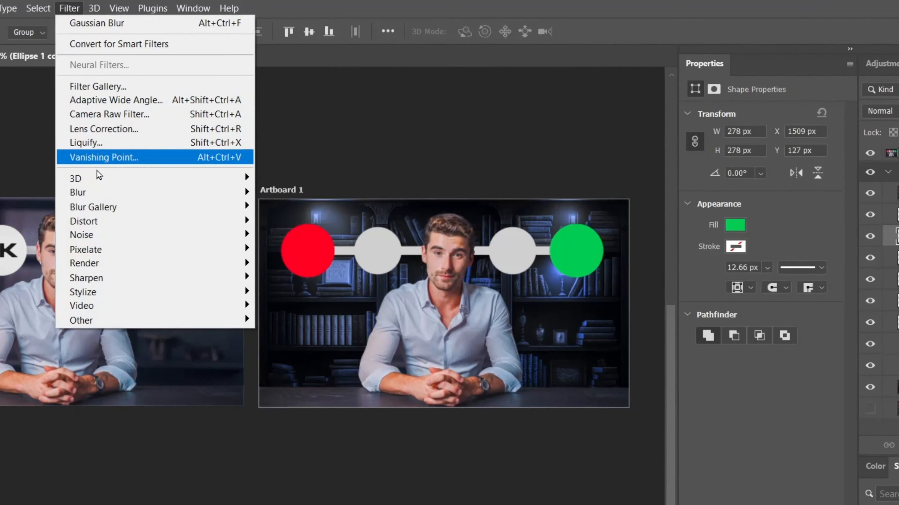
pyautogui.moveTo(178, 148)
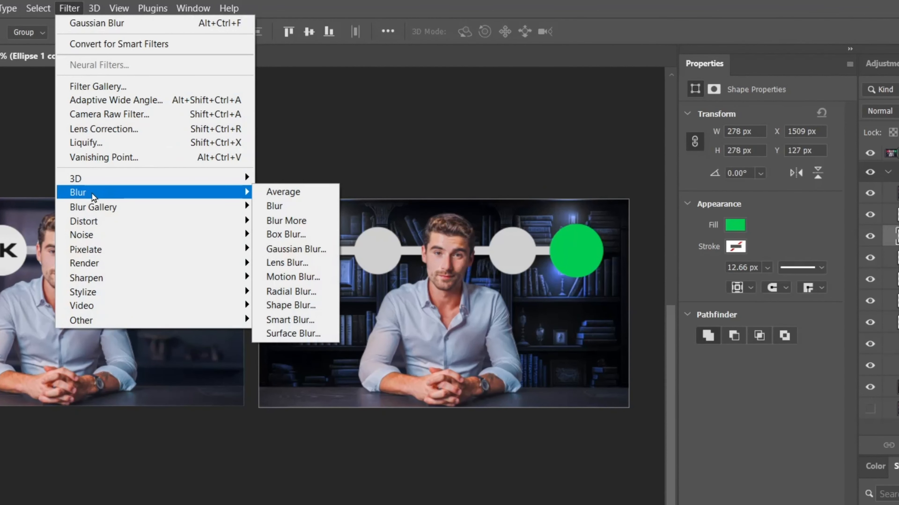
pyautogui.click(272, 248)
pyautogui.click(472, 267)
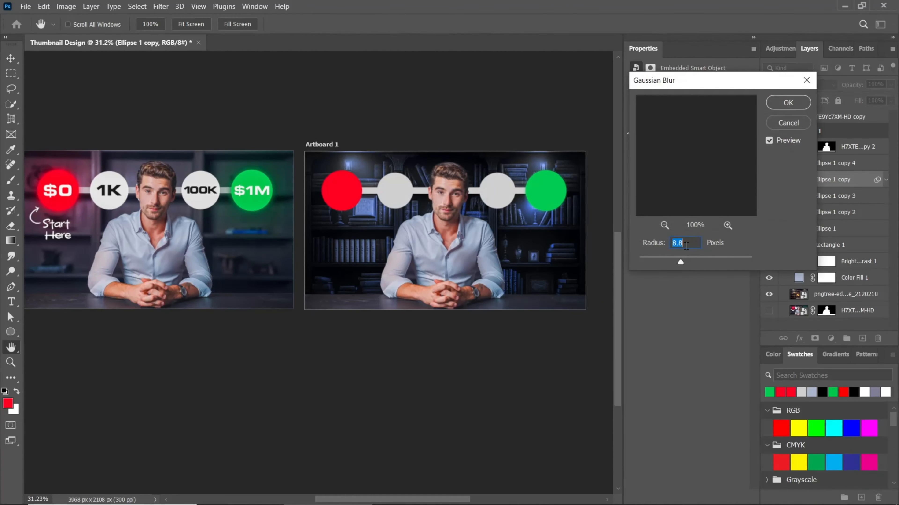
pyautogui.write('8')
pyautogui.click(788, 103)
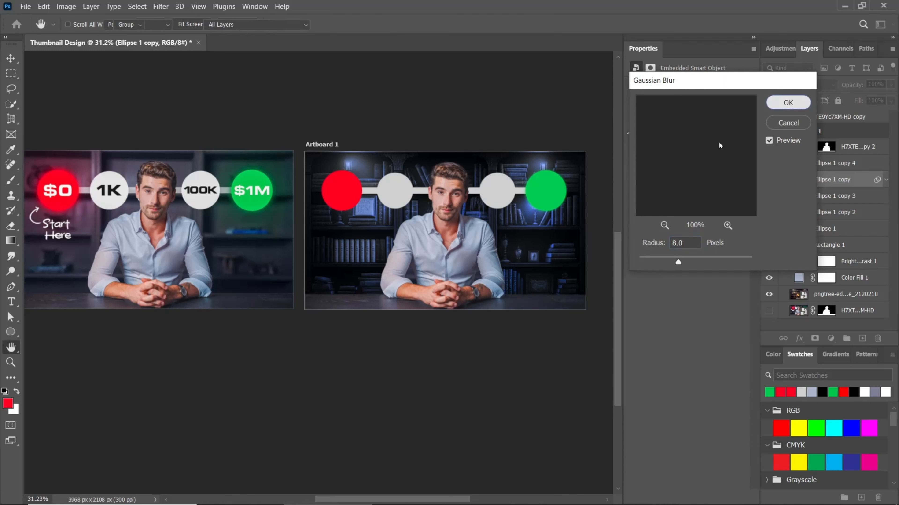
# Add an empty layer beneath the blurred green circle and set its blend mode to Linear Dodge (Add)
pyautogui.keyDown('ctrl'); pyautogui.click(862, 338); pyautogui.keyUp('ctrl')
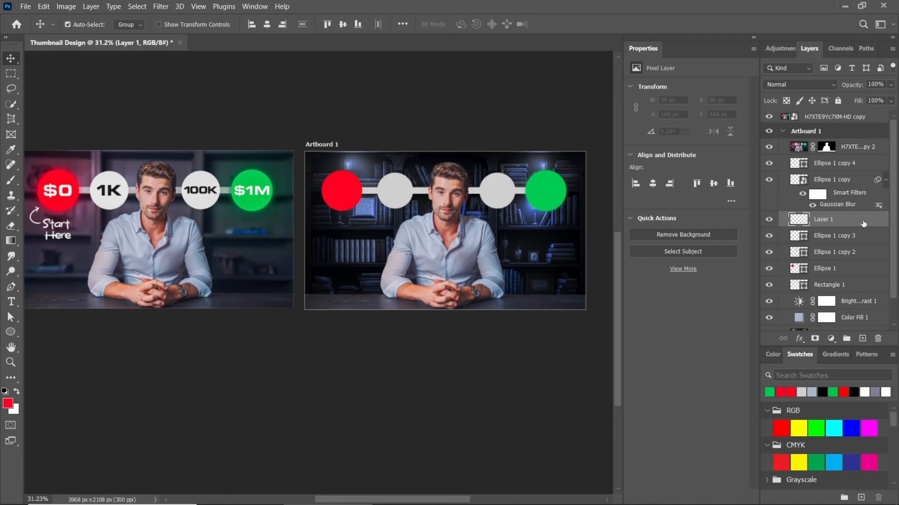
pyautogui.click(812, 85)
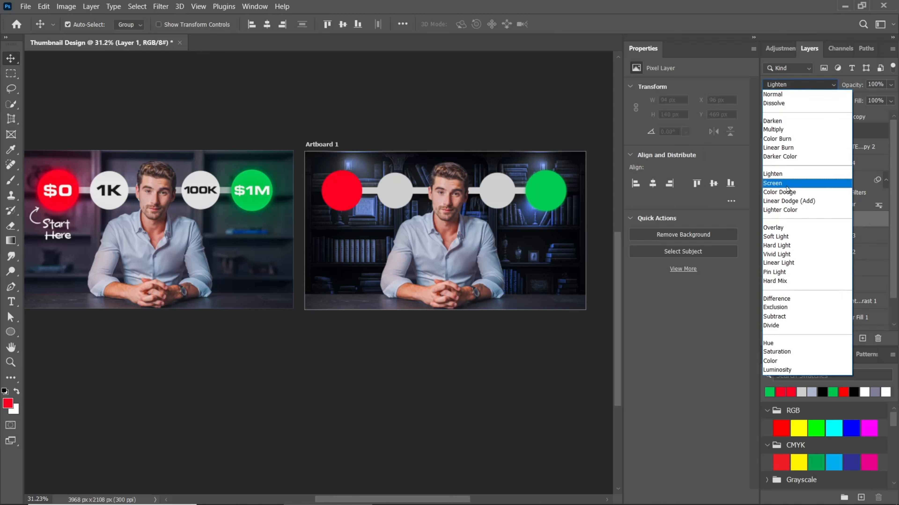
pyautogui.click(787, 202)
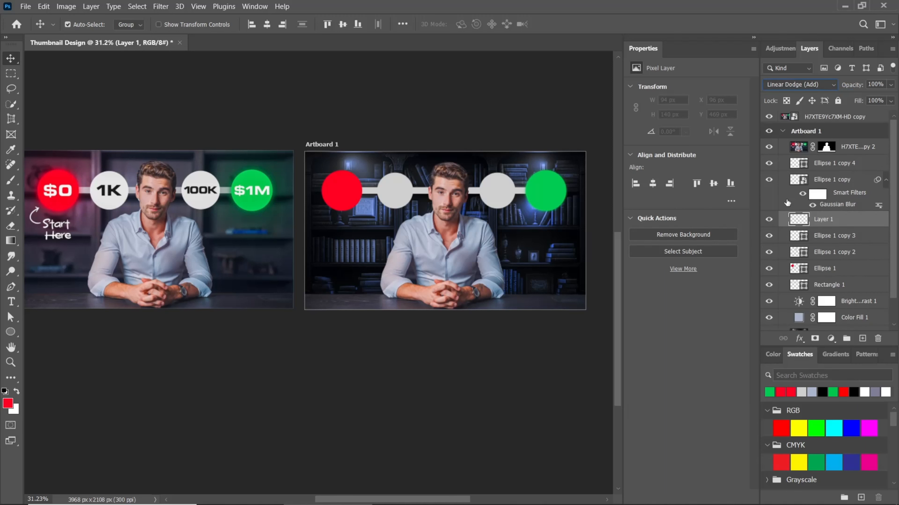
# Paint a glow behind the green circle with a soft 500 px brush in its green, 01cb51
pyautogui.click(11, 180)
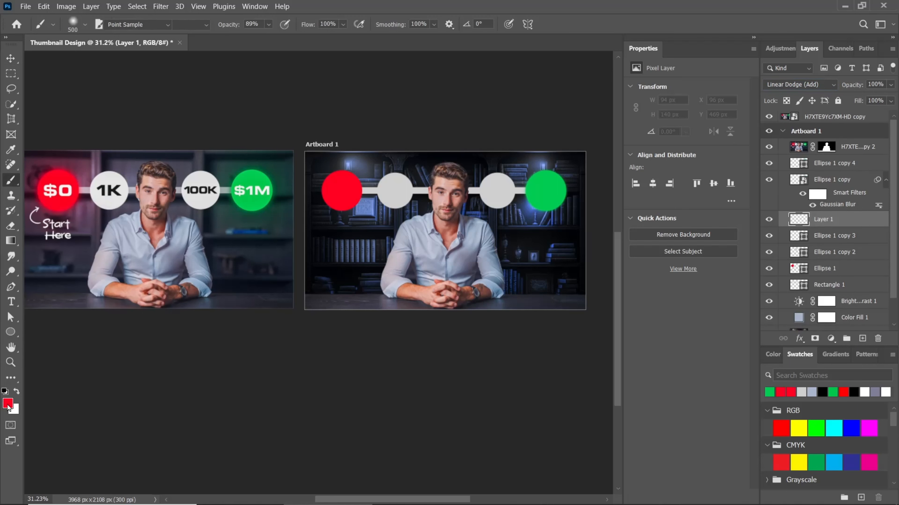
pyautogui.click(8, 406)
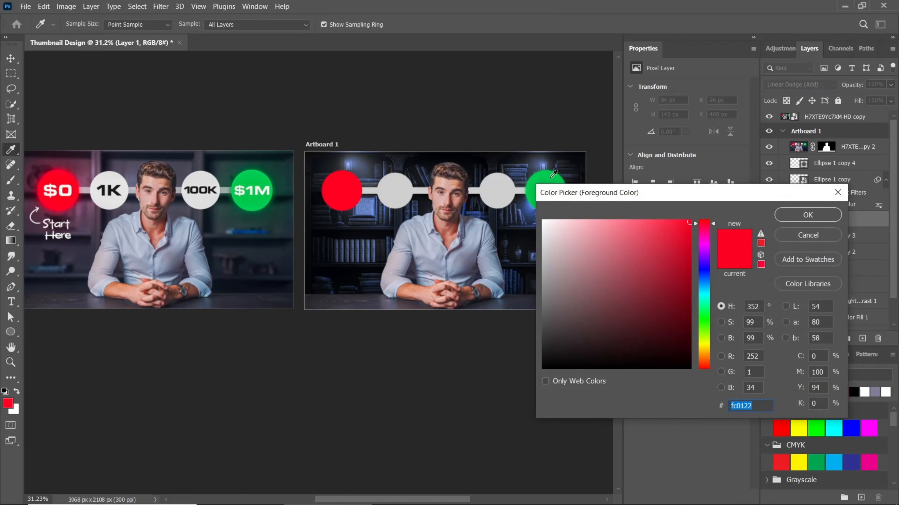
pyautogui.click(551, 176)
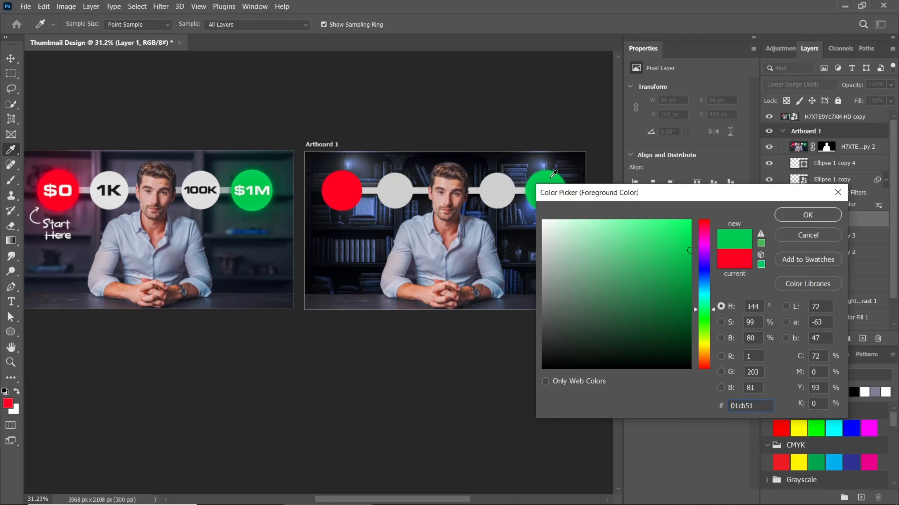
pyautogui.click(807, 215)
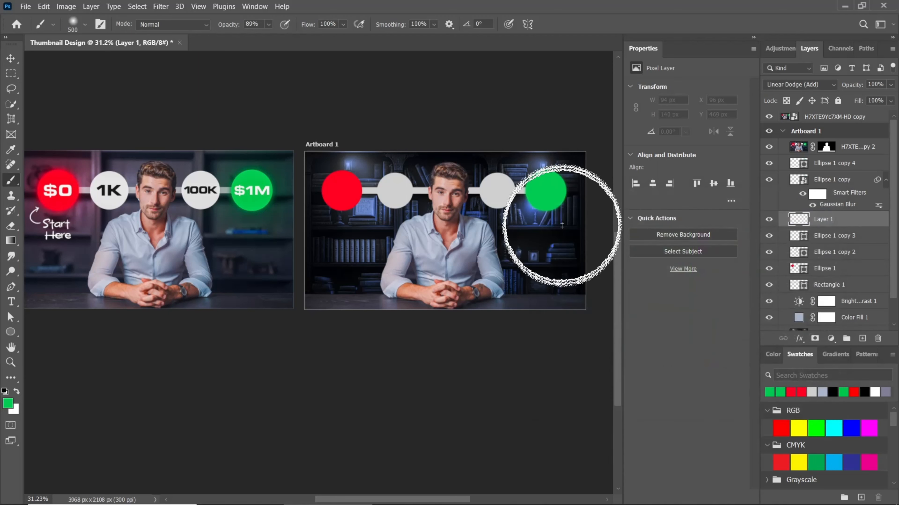
pyautogui.click(540, 196)
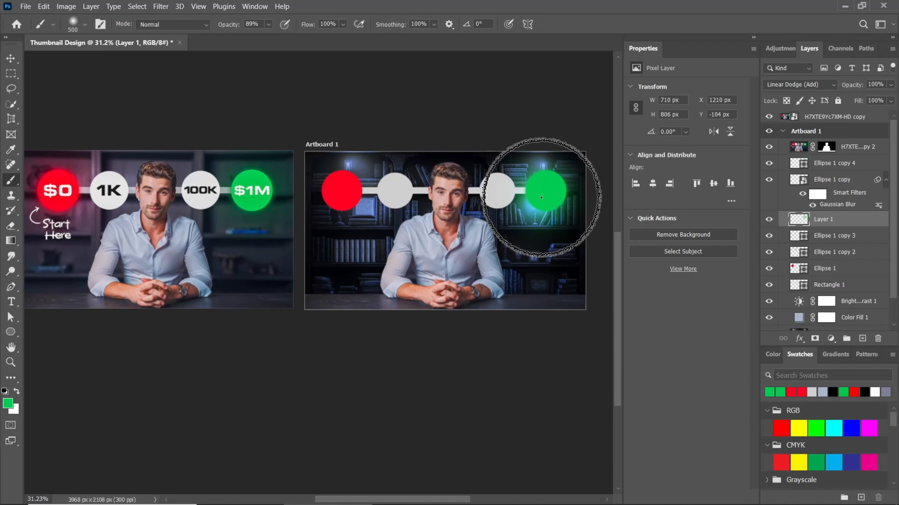
pyautogui.click(547, 199)
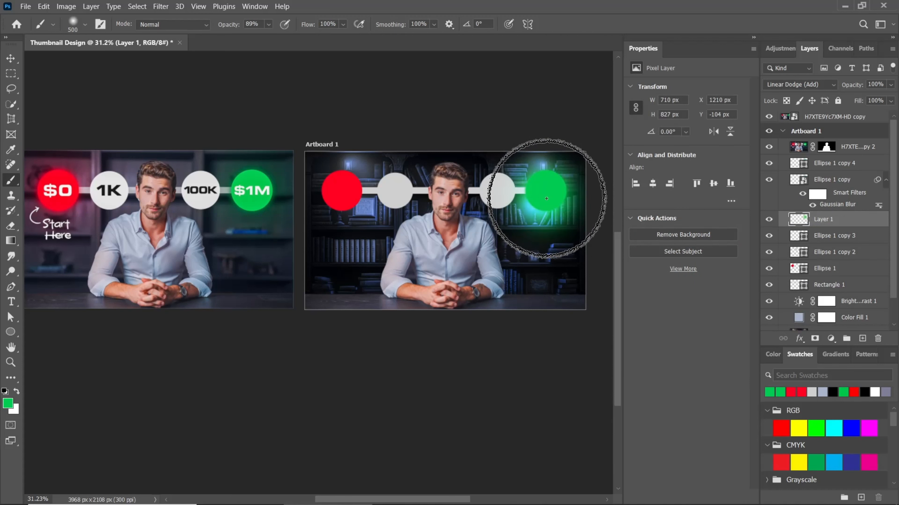
# Lower the green glow layer's opacity to about 66% and enlarge the glow slightly
pyautogui.click(6, 63)
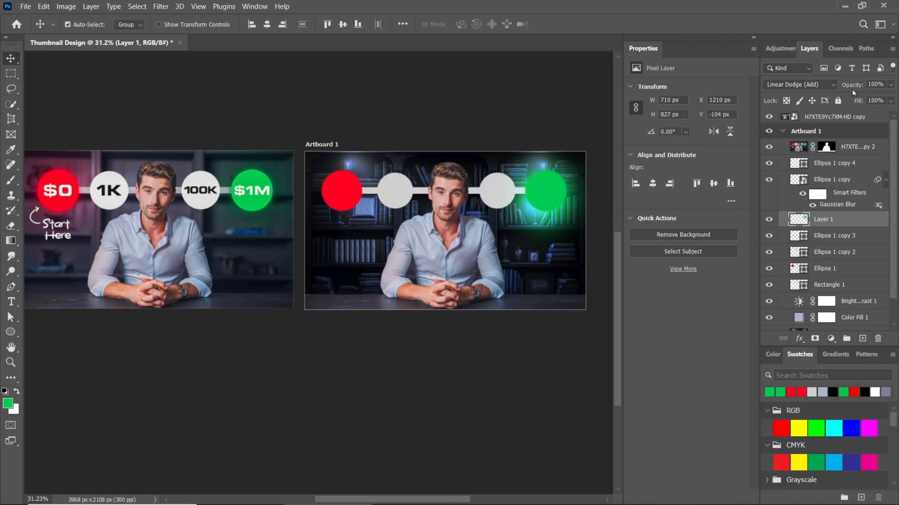
pyautogui.moveTo(855, 85); pyautogui.dragTo(835, 97)
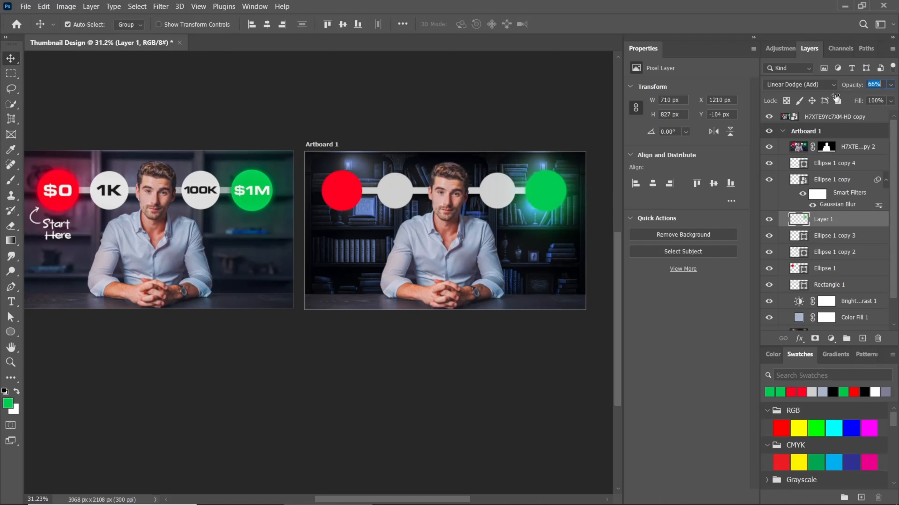
pyautogui.moveTo(832, 100); pyautogui.dragTo(832, 100)
pyautogui.hotkey('ctrl', 't')
pyautogui.moveTo(532, 138); pyautogui.dragTo(534, 131)
pyautogui.press('Return')
# Duplicate the red circle, convert the lower one to a smart object and apply an 8 px Gaussian Blur to it
pyautogui.click(335, 193)
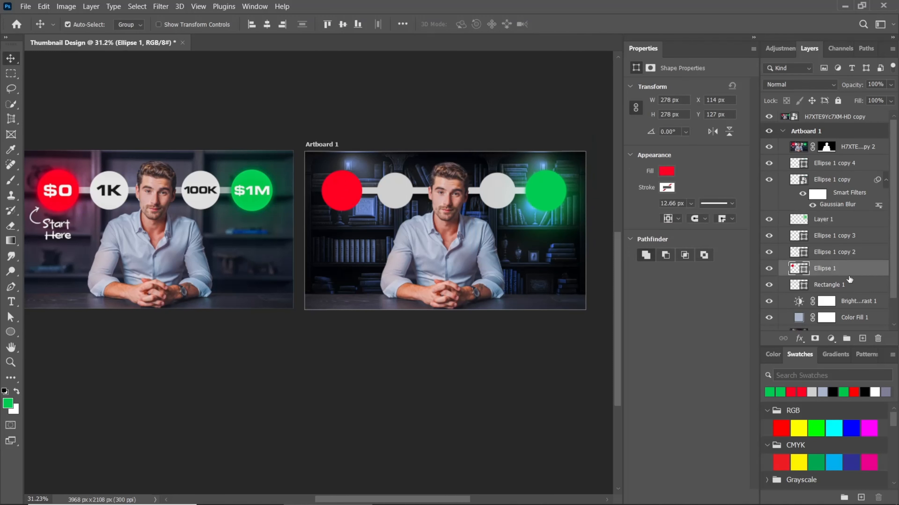
pyautogui.hotkey('ctrl', 'j')
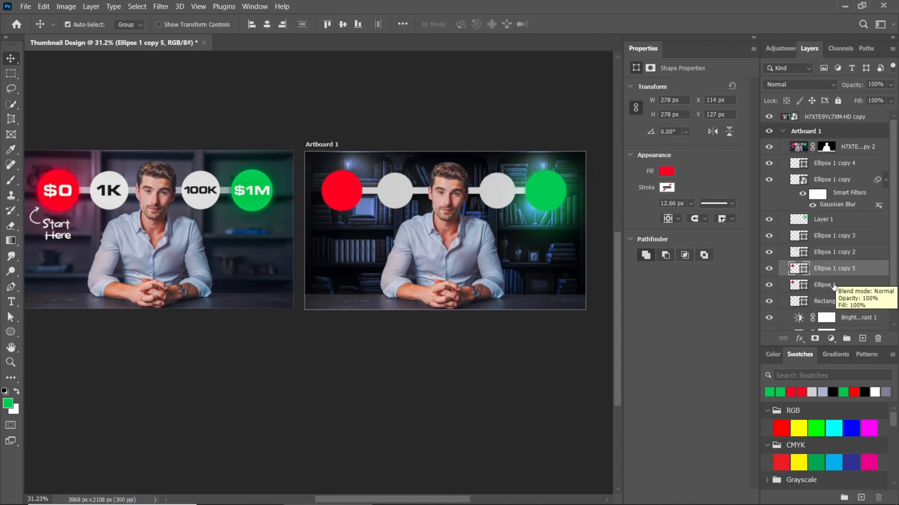
pyautogui.click(832, 285)
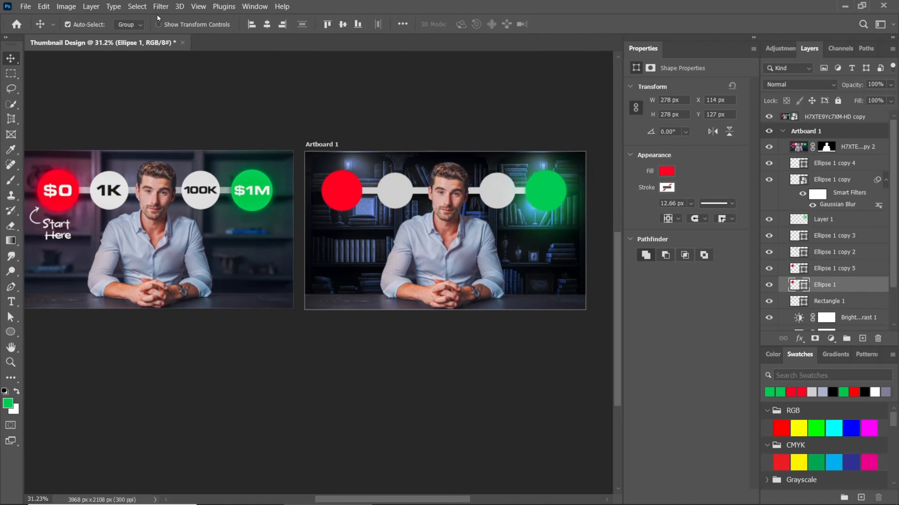
pyautogui.click(161, 6)
pyautogui.moveTo(193, 148)
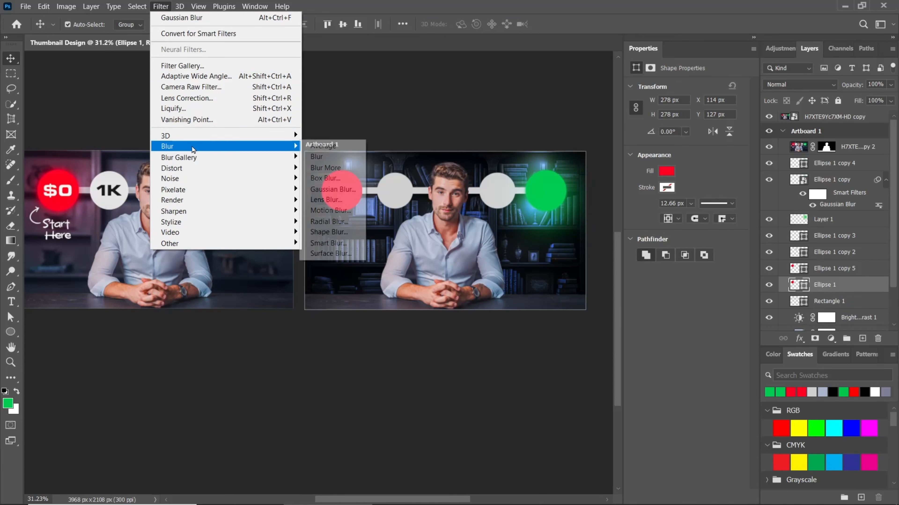
pyautogui.click(324, 189)
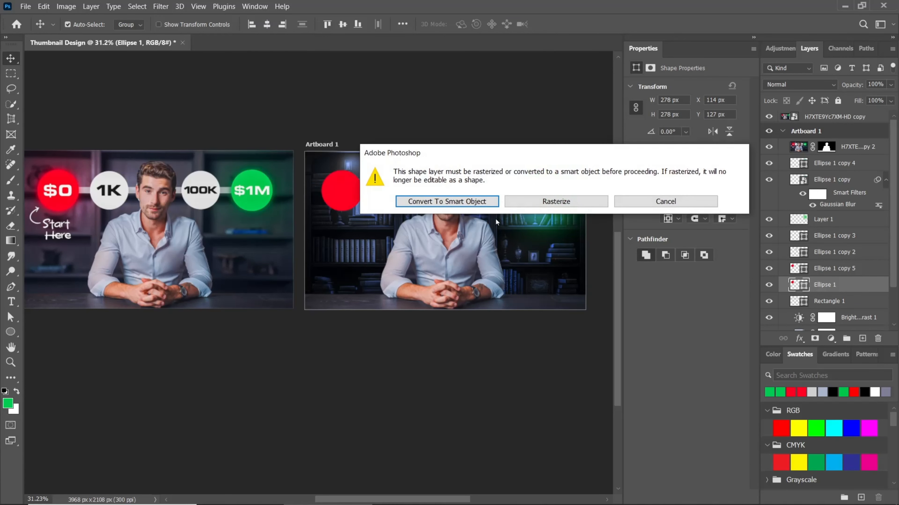
pyautogui.click(416, 203)
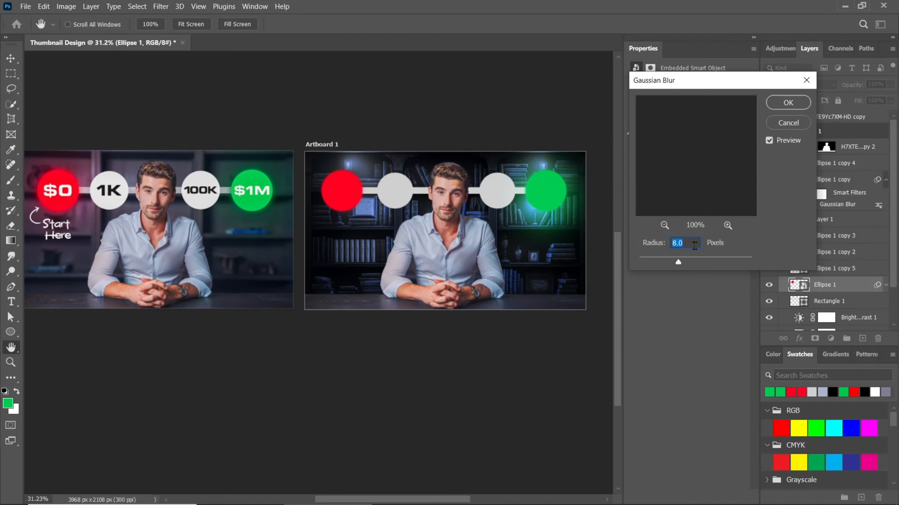
pyautogui.click(792, 102)
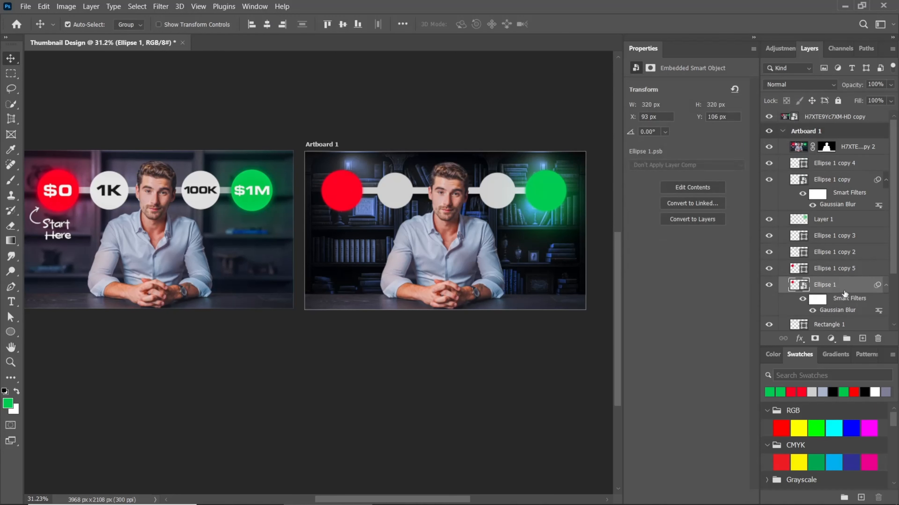
# Add an empty layer beneath the blurred red circle and paint a glow on it with a 700 px brush in the circle's red, ff0022
pyautogui.scroll(-3, 836, 289)
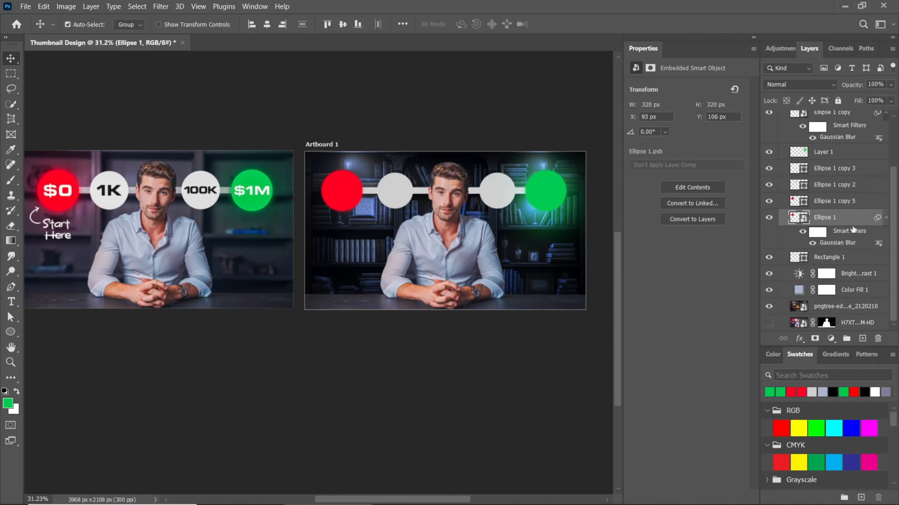
pyautogui.keyDown('ctrl'); pyautogui.click(861, 340); pyautogui.keyUp('ctrl')
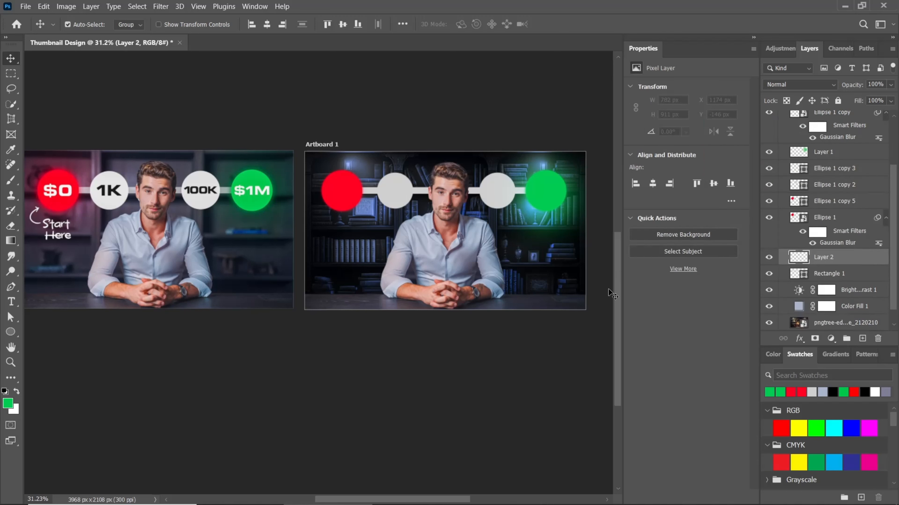
pyautogui.click(11, 180)
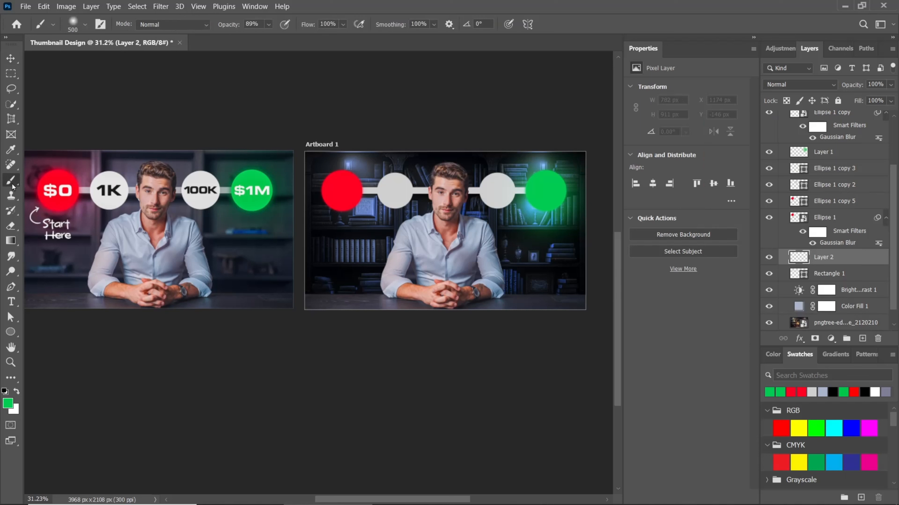
pyautogui.click(7, 403)
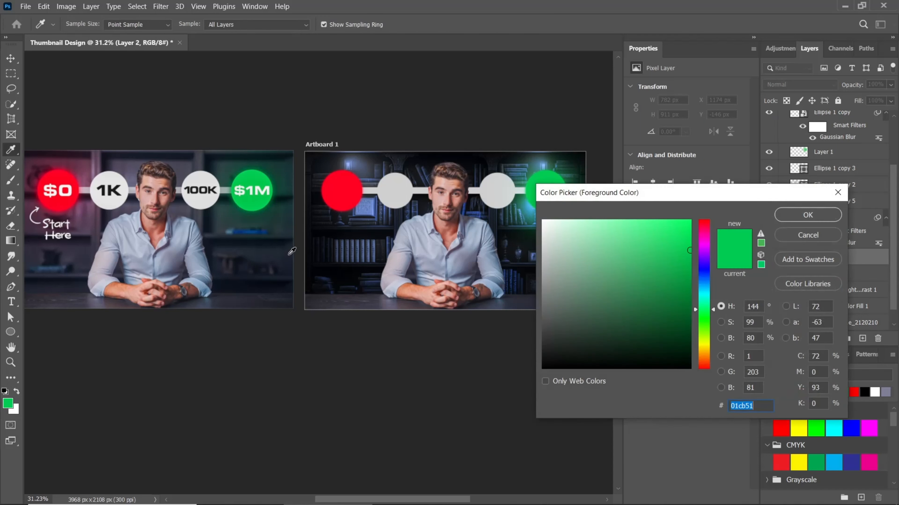
pyautogui.click(340, 182)
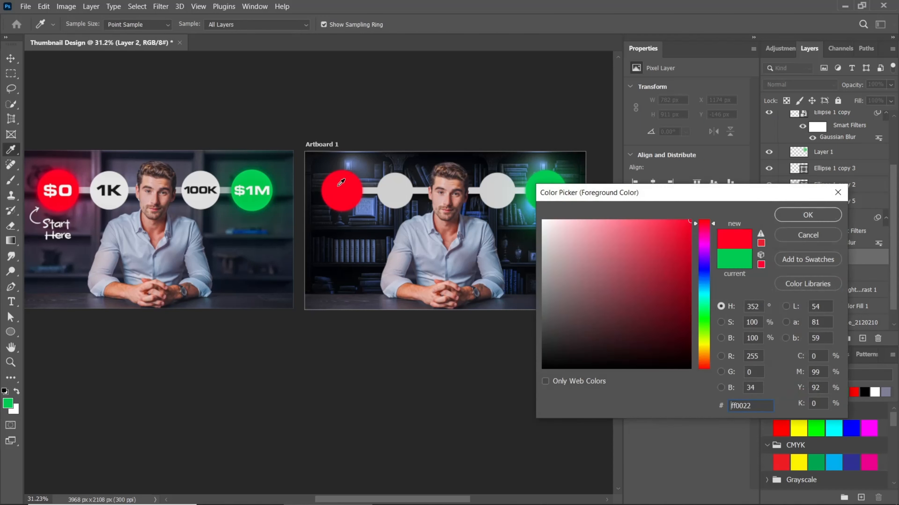
pyautogui.click(808, 214)
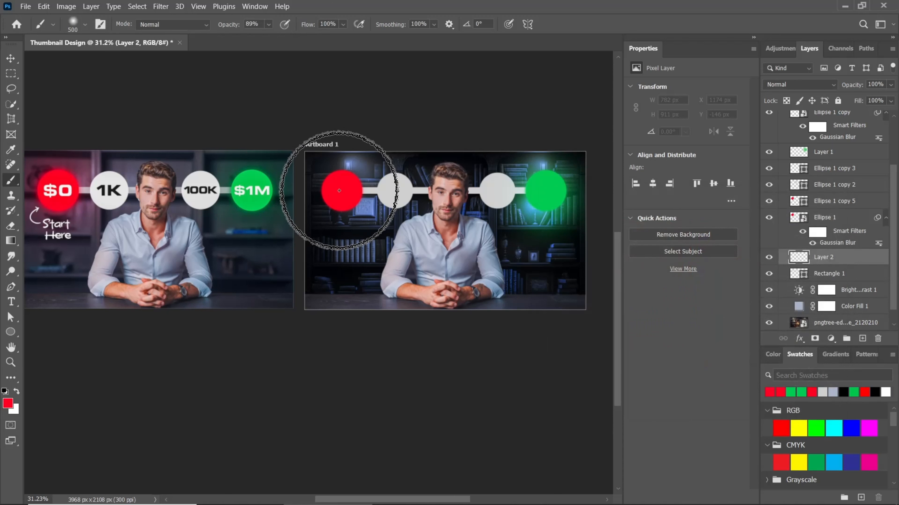
pyautogui.press(']')
pyautogui.press(']')
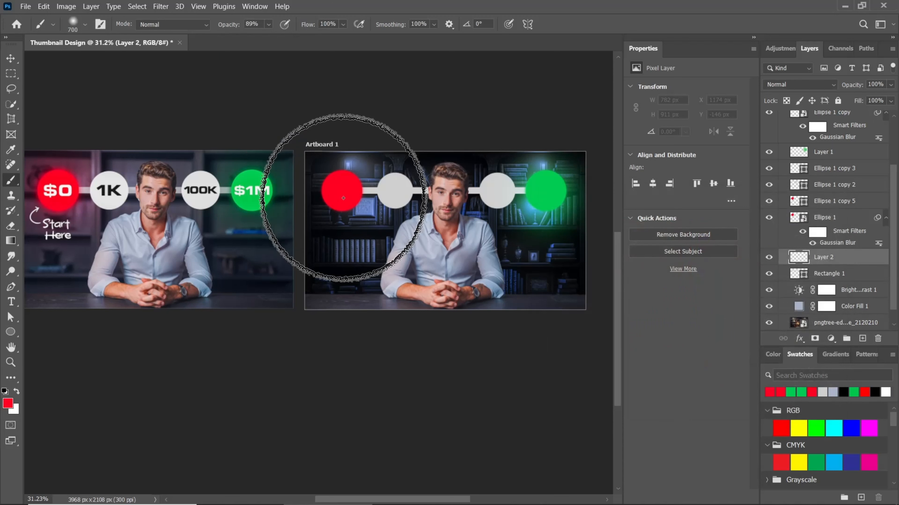
pyautogui.click(343, 198)
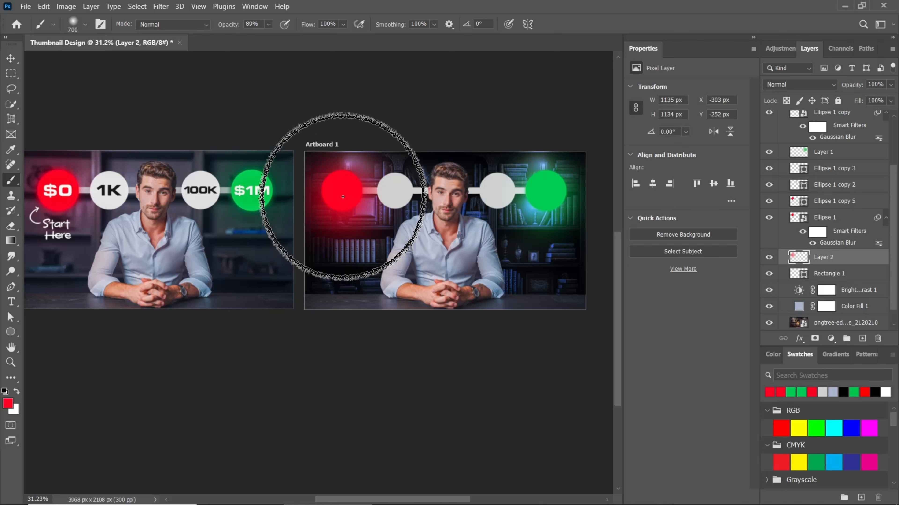
# Set the red glow layer's blend mode to Linear Dodge (Add) and lower its opacity to about 41%
pyautogui.click(814, 85)
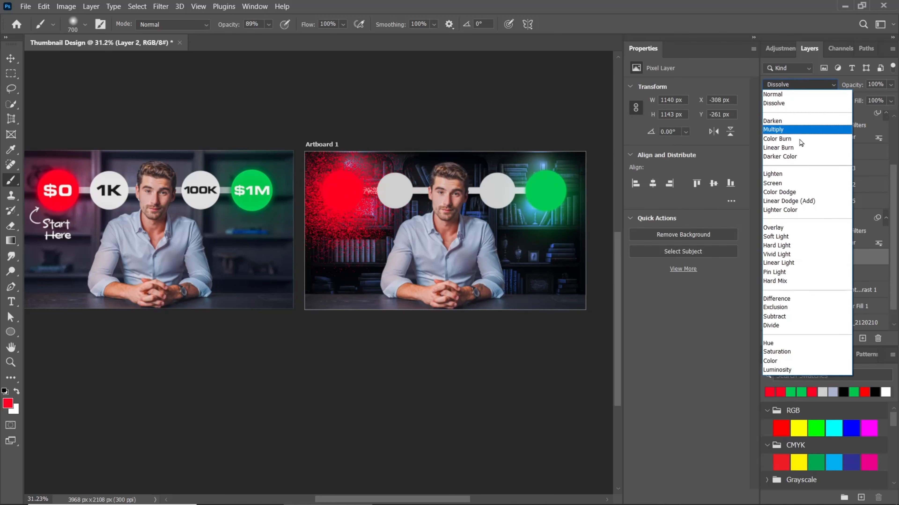
pyautogui.click(789, 201)
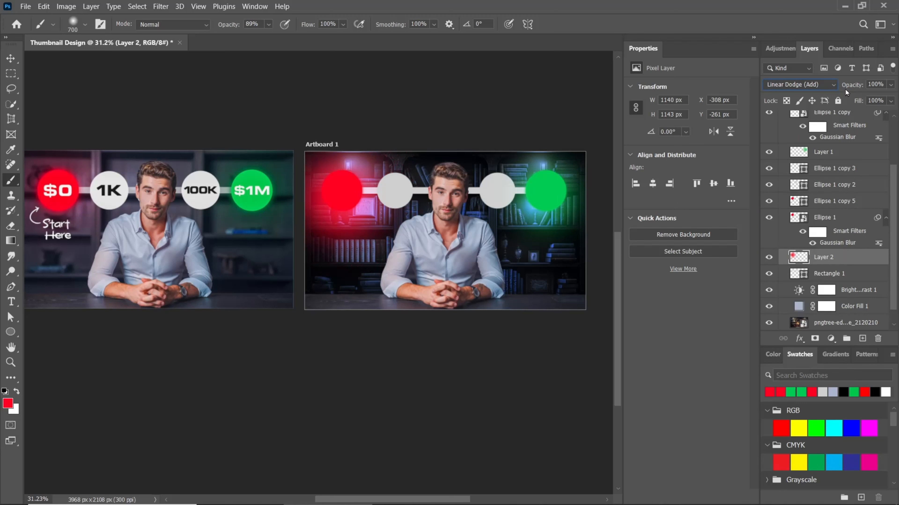
pyautogui.moveTo(856, 88); pyautogui.dragTo(831, 99)
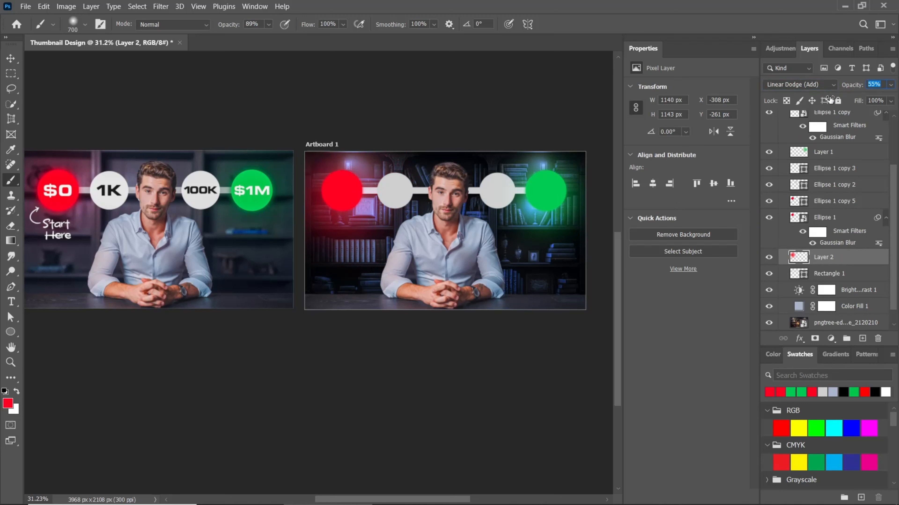
pyautogui.moveTo(879, 85); pyautogui.dragTo(846, 88)
pyautogui.write('60')
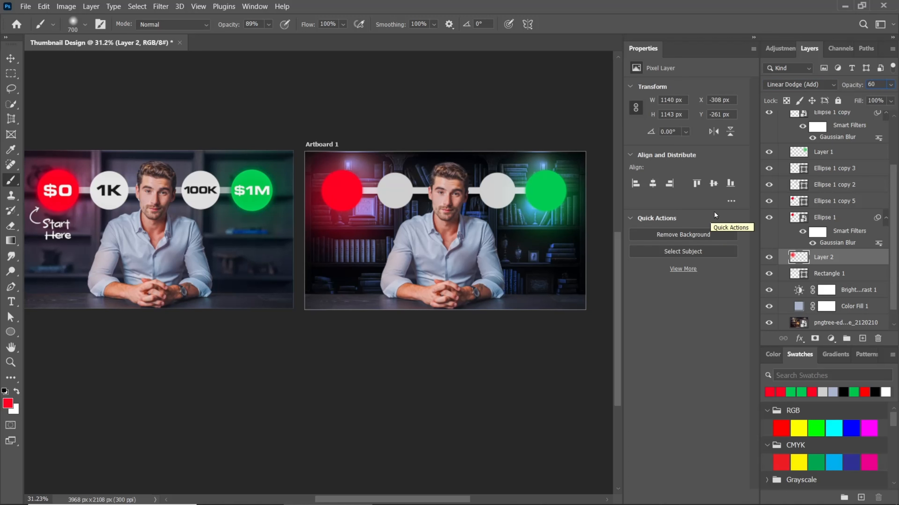
pyautogui.moveTo(852, 89); pyautogui.dragTo(847, 91)
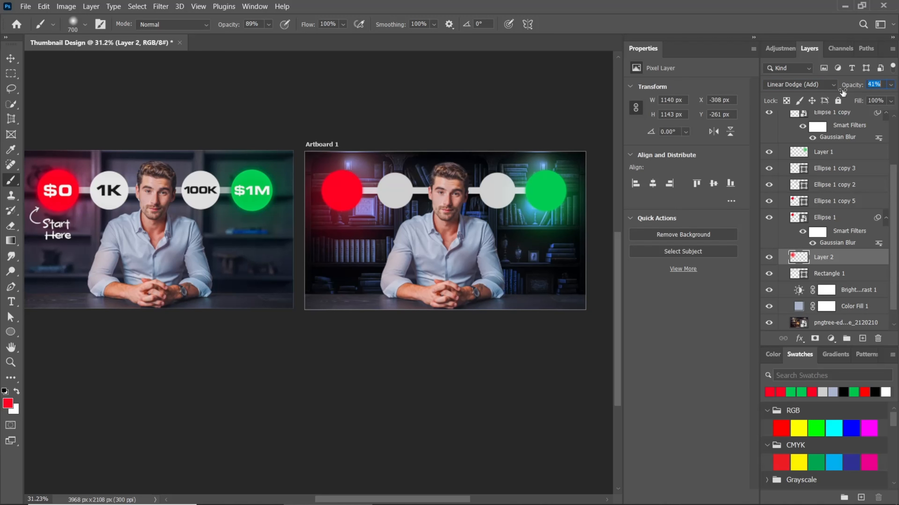
pyautogui.press('v')
# Apply a 6 px Gaussian Blur to the bookshelf background image
pyautogui.scroll(-1, 429, 230)
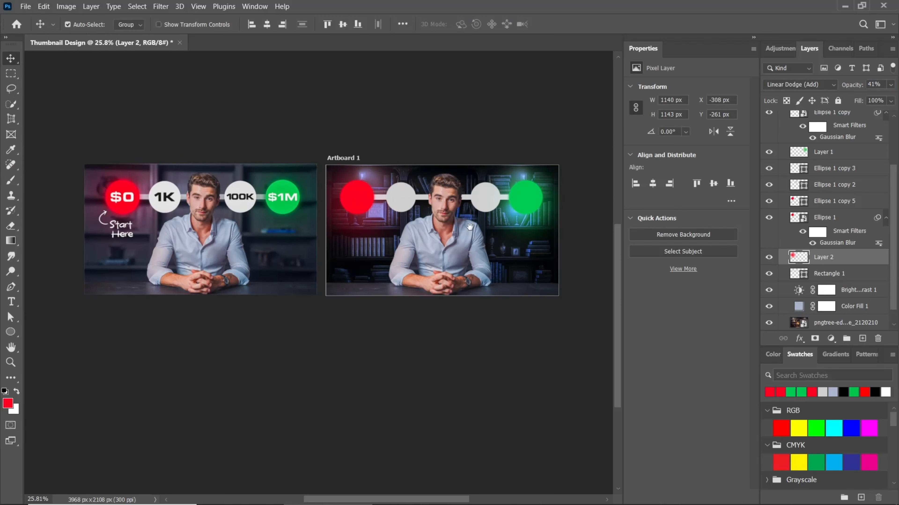
pyautogui.moveTo(470, 225); pyautogui.dragTo(434, 247)
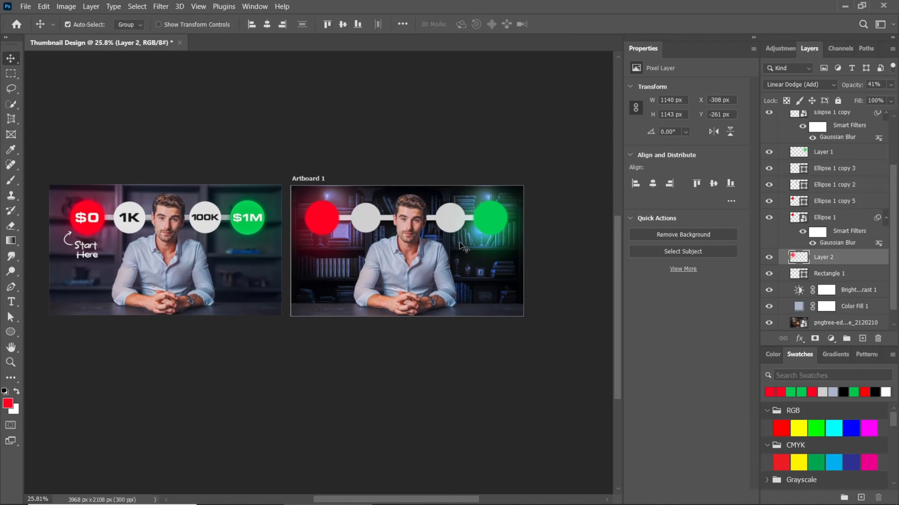
pyautogui.click(481, 297)
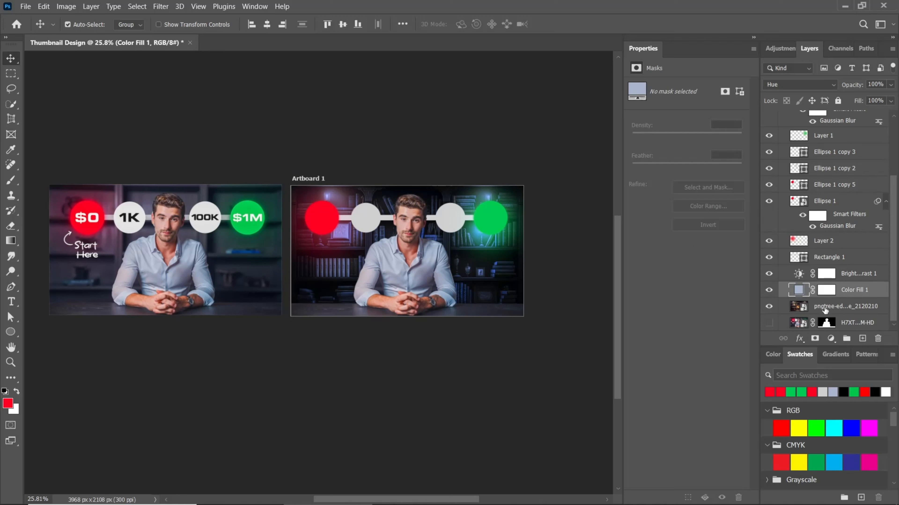
pyautogui.click(828, 307)
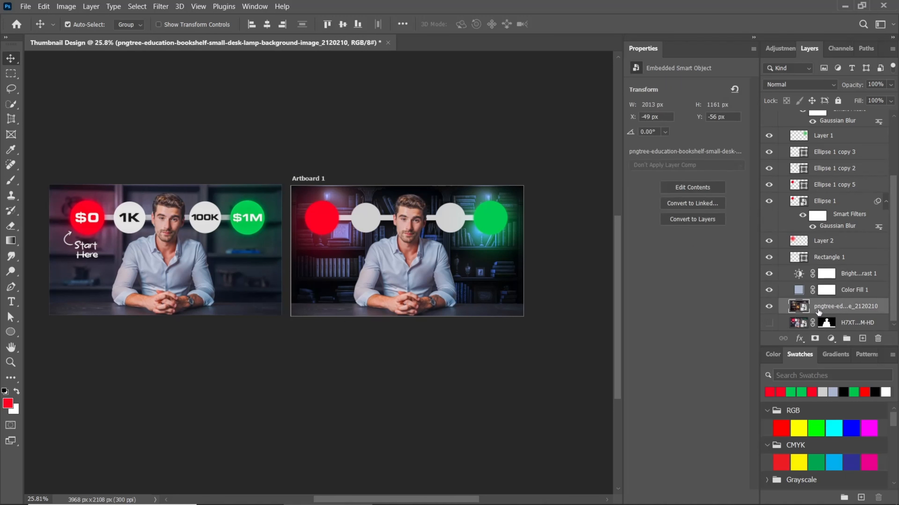
pyautogui.click(156, 7)
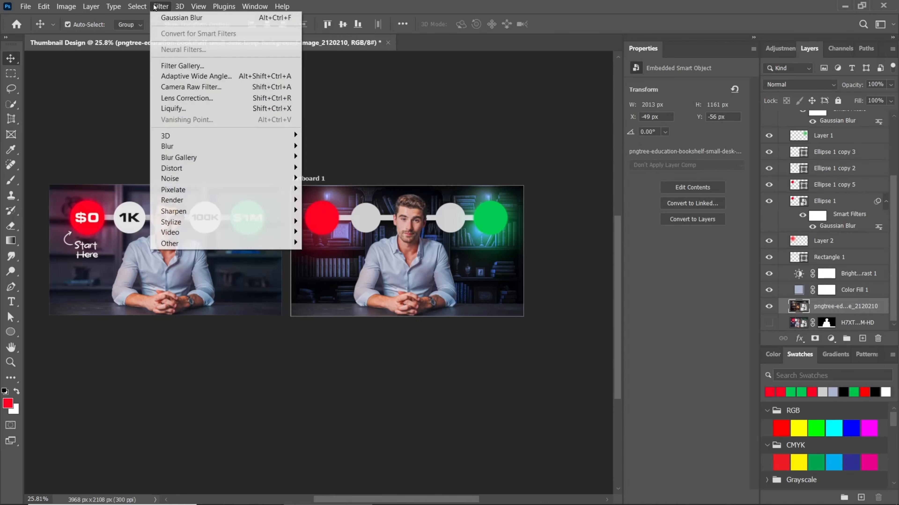
pyautogui.moveTo(291, 146)
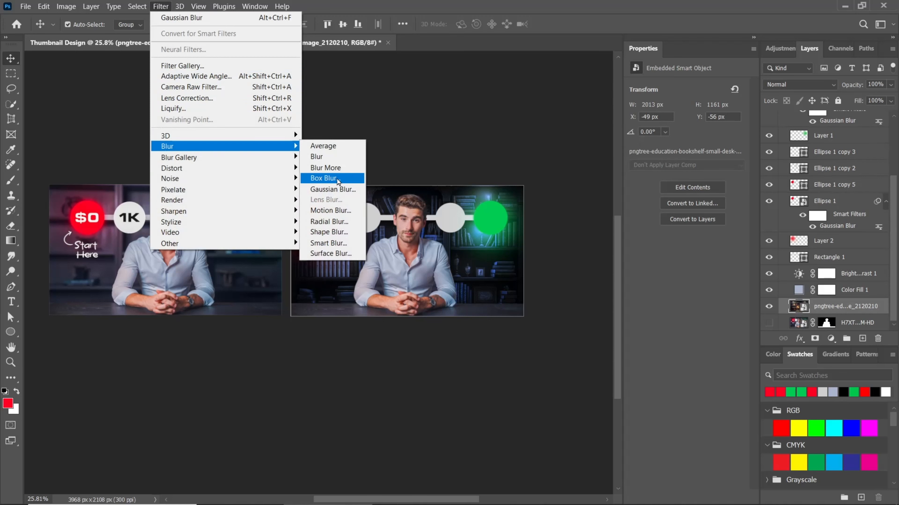
pyautogui.click(334, 190)
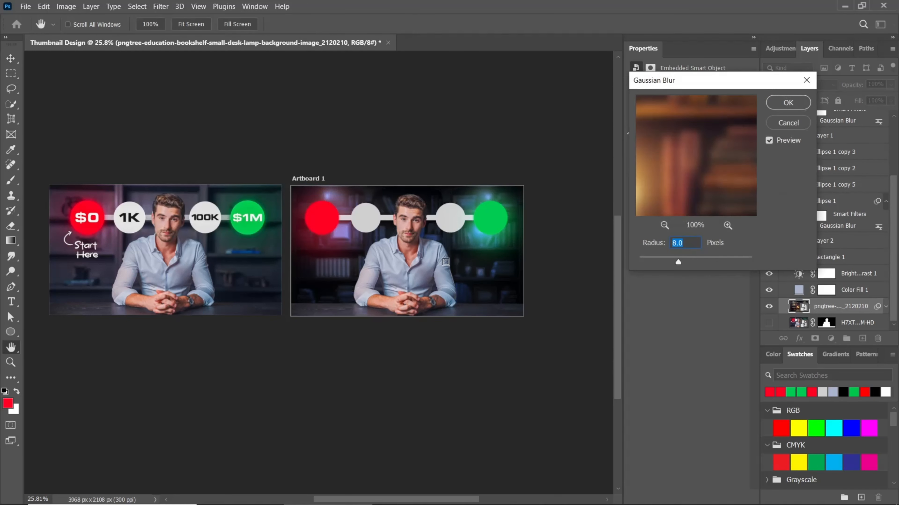
pyautogui.moveTo(678, 265); pyautogui.dragTo(673, 268)
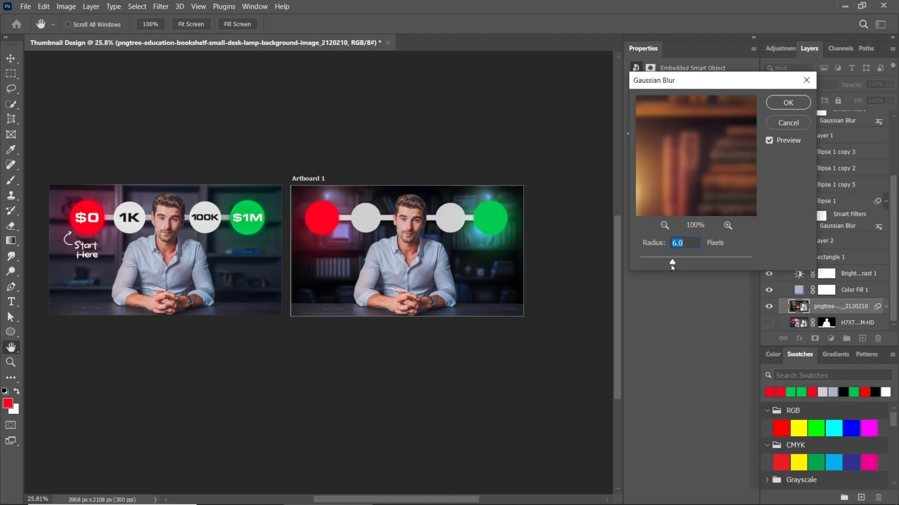
pyautogui.click(788, 103)
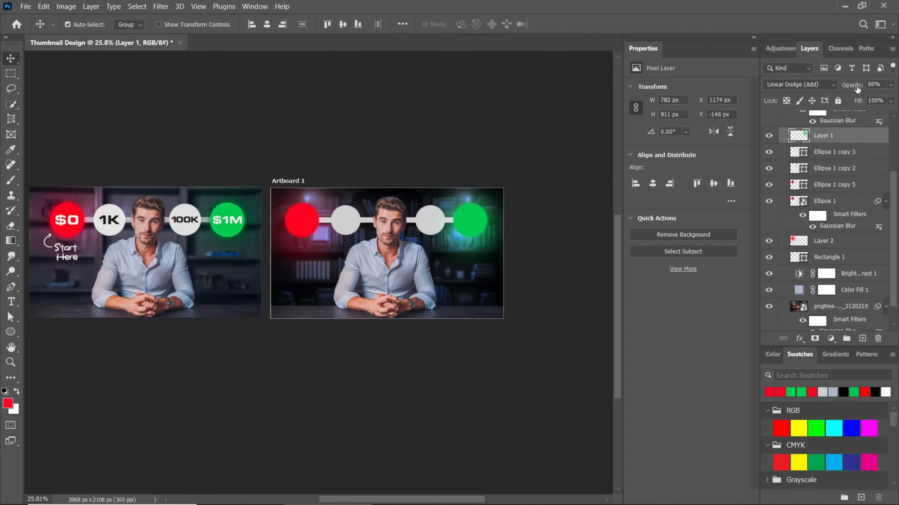
# Lower the green glow layer's opacity to about 45%
pyautogui.moveTo(857, 88); pyautogui.dragTo(849, 95)
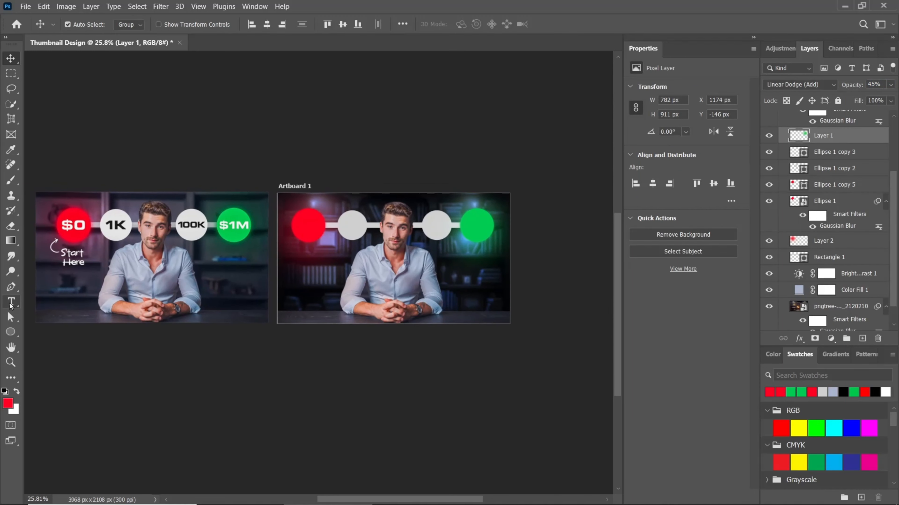
# Add the white text "$0" in Helvetica above the circle layers and place it on the red circle
pyautogui.click(10, 304)
pyautogui.scroll(4, 838, 136)
pyautogui.click(844, 163)
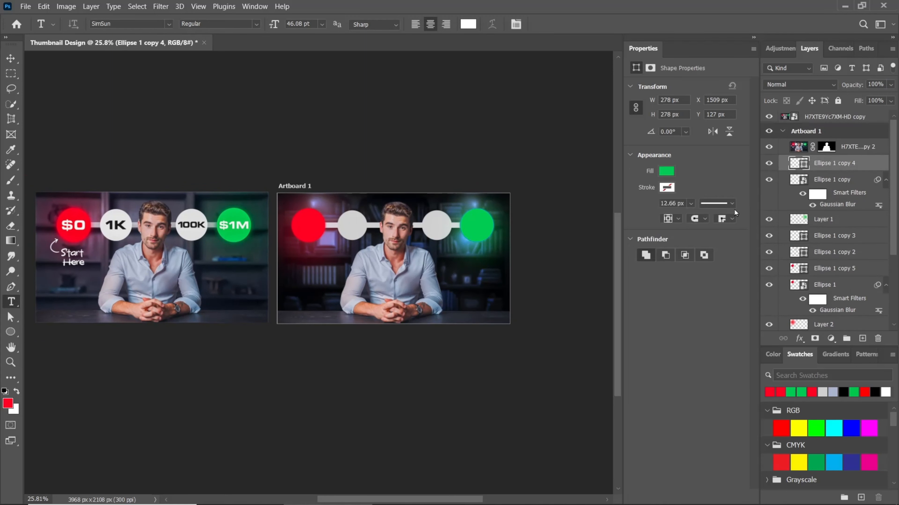
pyautogui.click(315, 257)
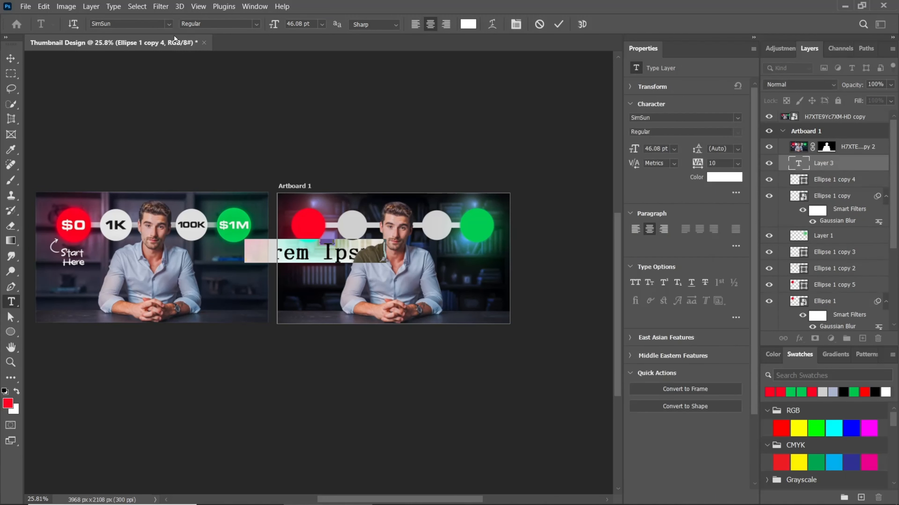
pyautogui.click(169, 23)
pyautogui.click(198, 39)
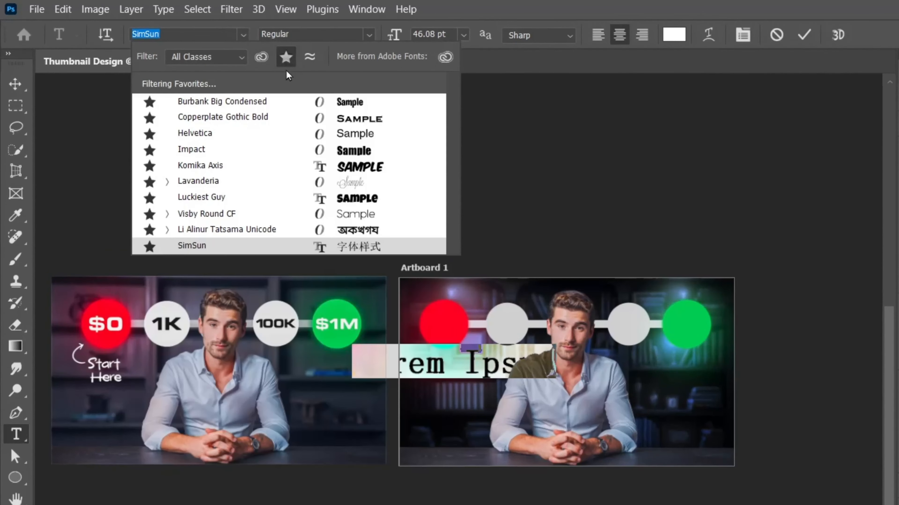
pyautogui.click(237, 141)
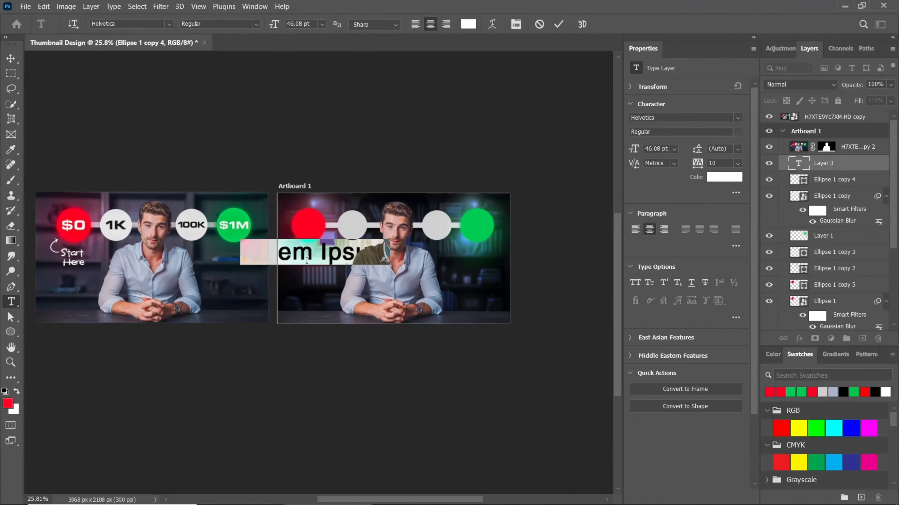
pyautogui.write('$')
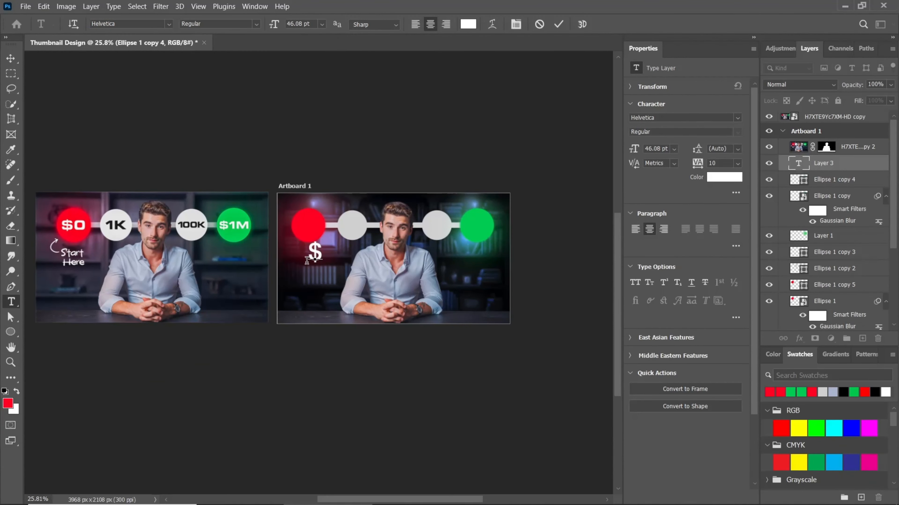
pyautogui.write('0')
pyautogui.click(11, 59)
pyautogui.moveTo(313, 251); pyautogui.dragTo(306, 230)
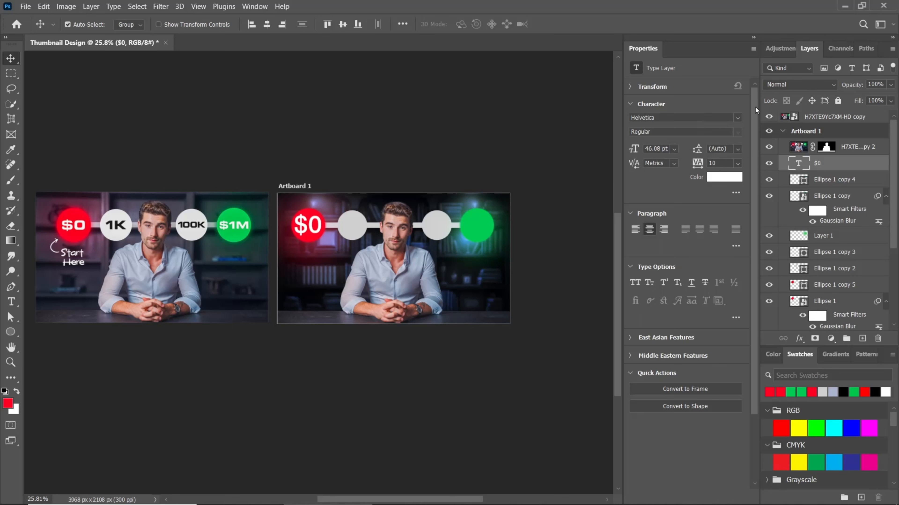
# Show the character settings and set the "$0" text's font size to 40 pt
pyautogui.click(254, 6)
pyautogui.click(283, 135)
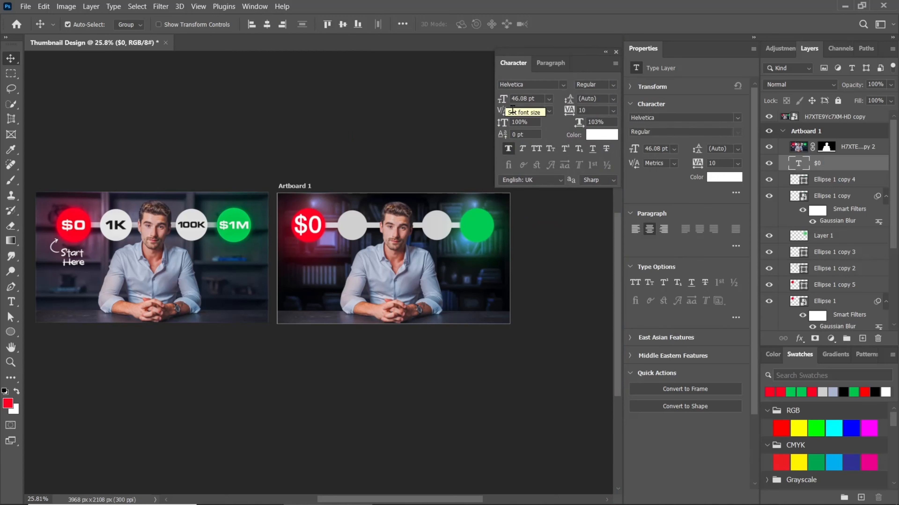
pyautogui.moveTo(504, 100); pyautogui.dragTo(502, 99)
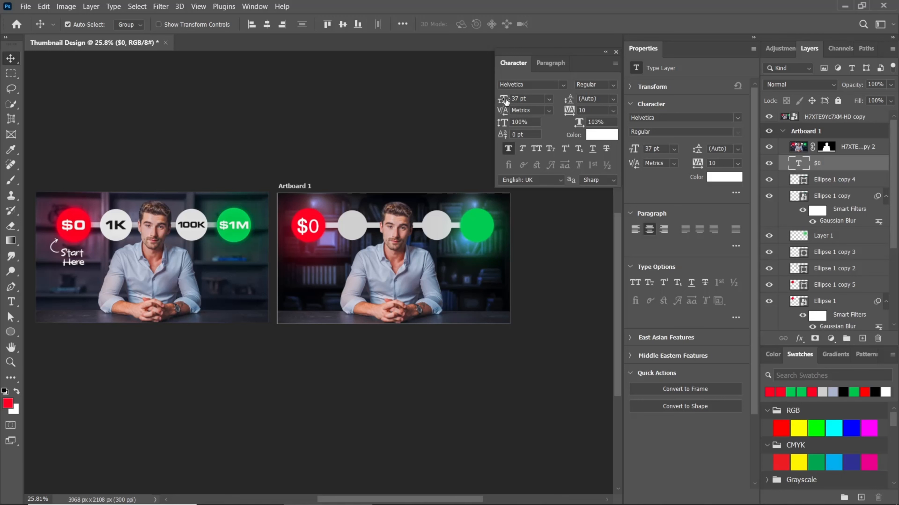
pyautogui.moveTo(507, 100); pyautogui.dragTo(509, 101)
# Duplicate the "$0" text onto the first grey circle and change the copy to "1K"
pyautogui.scroll(1, 306, 230)
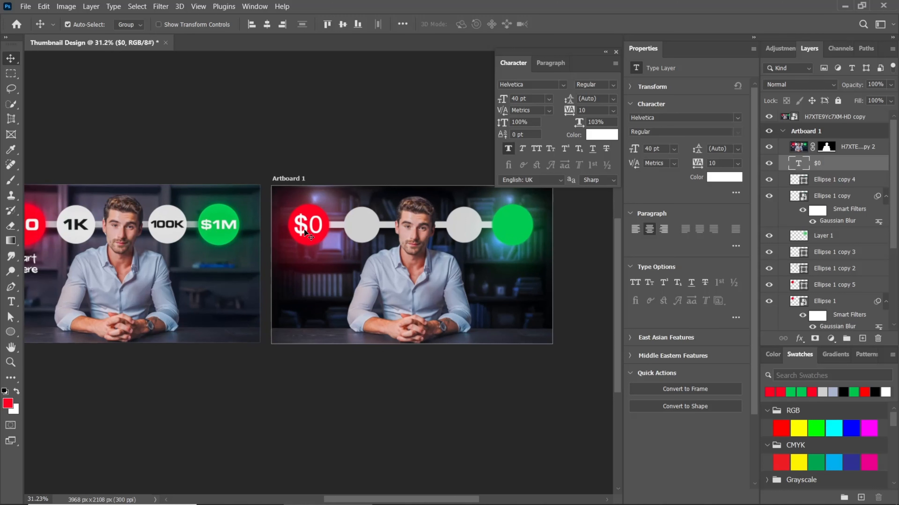
pyautogui.scroll(-1, 305, 232)
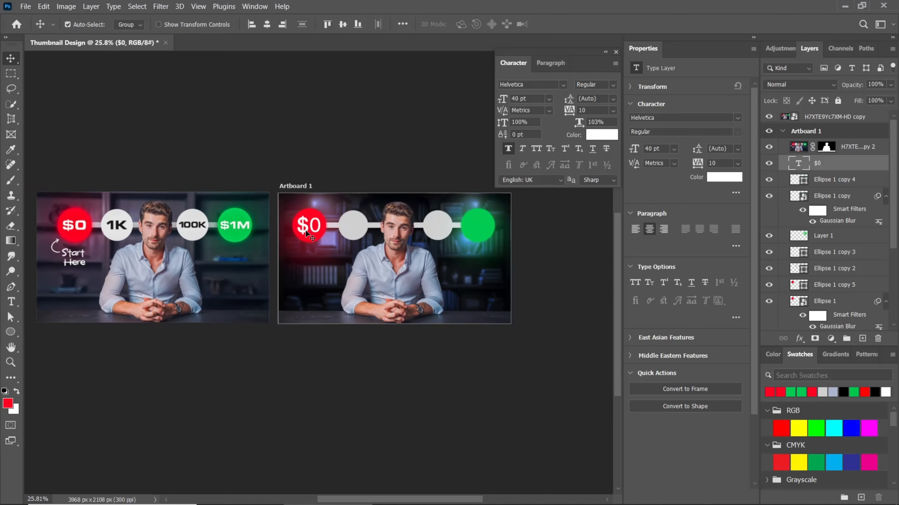
pyautogui.moveTo(306, 232); pyautogui.dragTo(355, 232)
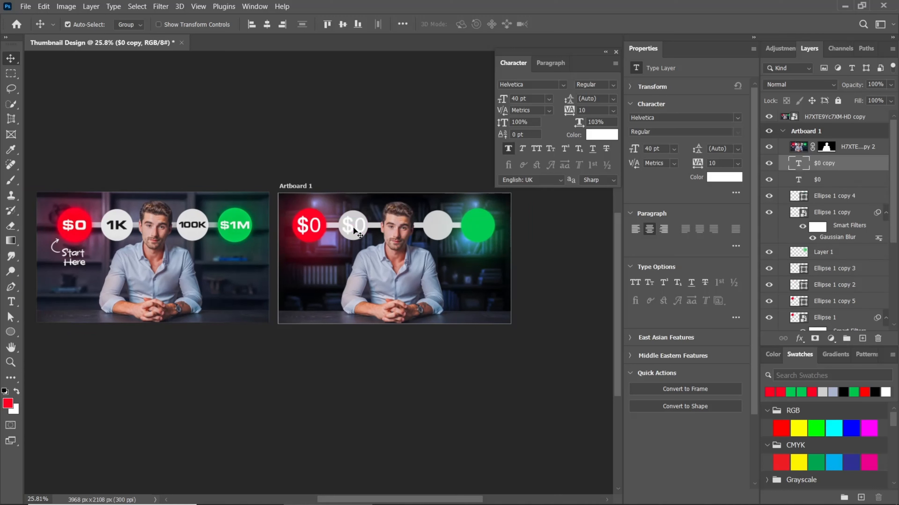
pyautogui.doubleClick(353, 226)
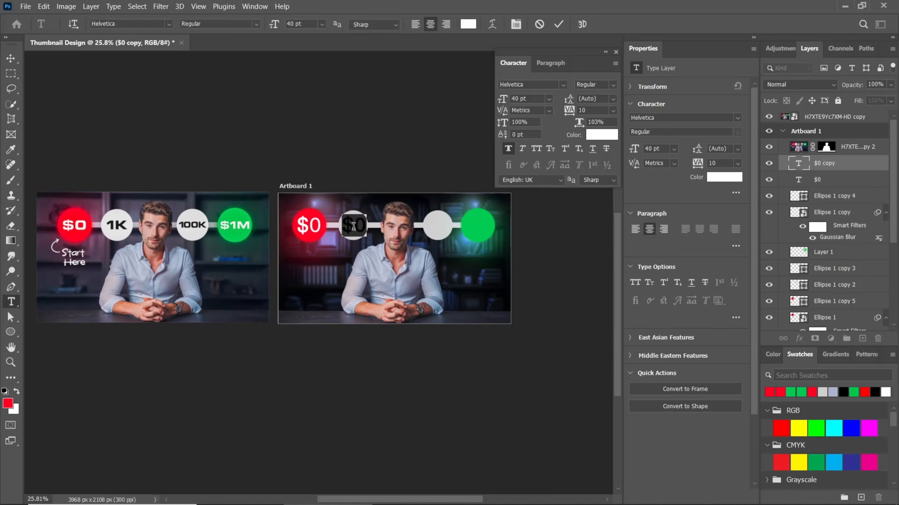
pyautogui.write('1K')
pyautogui.hotkey('ctrl', 'Return')
# Format the "1K" text with a 36 pt font size, -50 tracking and black colour
pyautogui.click(527, 100)
pyautogui.scroll(-4, 526, 99)
pyautogui.click(595, 111)
pyautogui.scroll(-4, 595, 112)
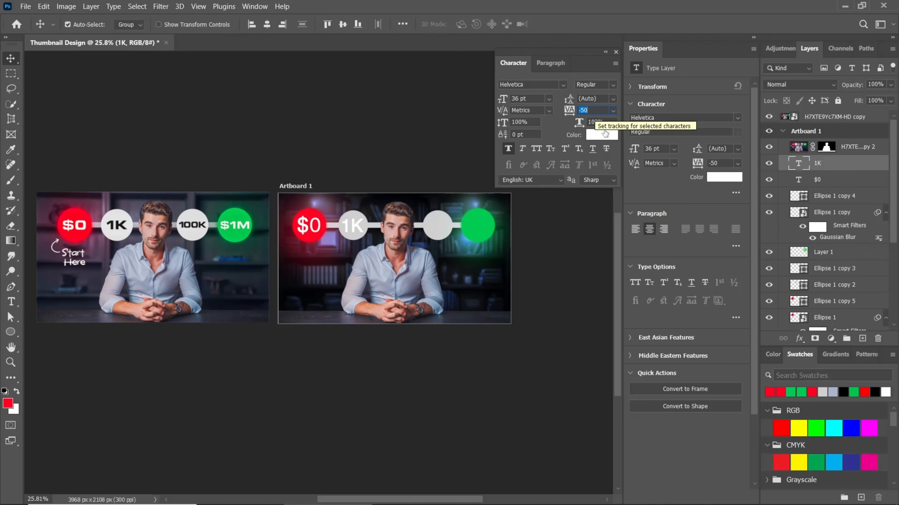
pyautogui.scroll(-2, 595, 111)
pyautogui.click(601, 135)
pyautogui.click(543, 370)
pyautogui.click(799, 212)
# Duplicate the "1K" text onto the second grey circle and change the copy to "100k"
pyautogui.moveTo(354, 228); pyautogui.dragTo(465, 240)
pyautogui.scroll(6, 438, 228)
pyautogui.doubleClick(438, 228)
pyautogui.write('100k')
pyautogui.hotkey('ctrl', 'Return')
# Scale the "100k" text down to about 21 pt and position it inside the second grey circle
pyautogui.hotkey('ctrl', 't')
pyautogui.scroll(3, 444, 225)
pyautogui.moveTo(447, 233); pyautogui.dragTo(446, 229)
pyautogui.press('Return')
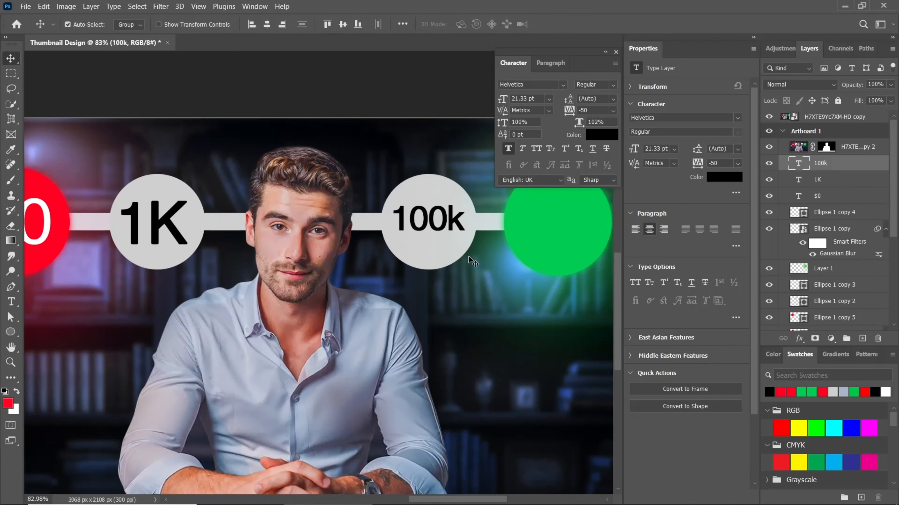
# Duplicate the "$0" text onto the green circle and change the copy to "$1M"
pyautogui.scroll(-3, 432, 215)
pyautogui.moveTo(158, 234); pyautogui.dragTo(497, 235)
pyautogui.doubleClick(496, 233)
pyautogui.write('1M')
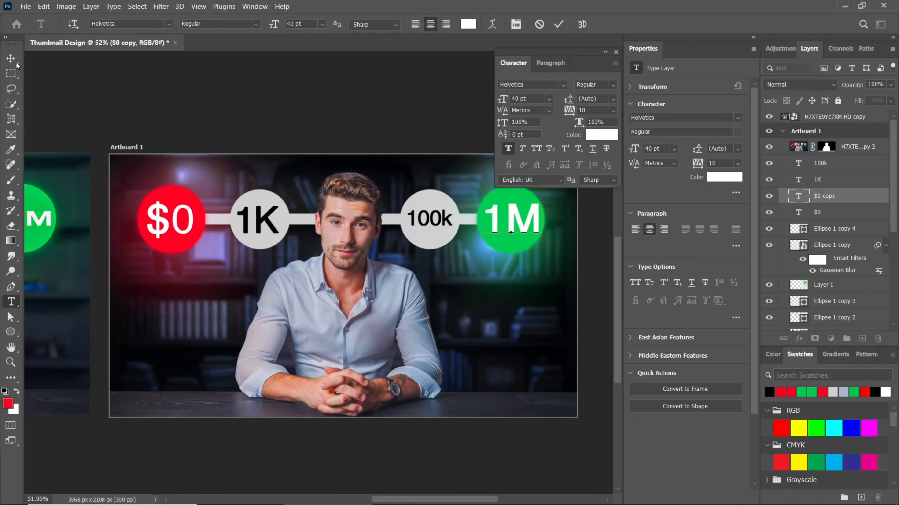
pyautogui.click(10, 59)
pyautogui.scroll(-3, 480, 236)
pyautogui.doubleClick(485, 231)
pyautogui.write('$')
pyautogui.click(10, 58)
# Tighten the "$1M" text's tracking to -110
pyautogui.click(601, 111)
pyautogui.press('Down')
pyautogui.press('Down')
pyautogui.press('Down')
pyautogui.press('Down')
pyautogui.press('Down')
pyautogui.press('Down')
pyautogui.press('Down')
pyautogui.press('Down')
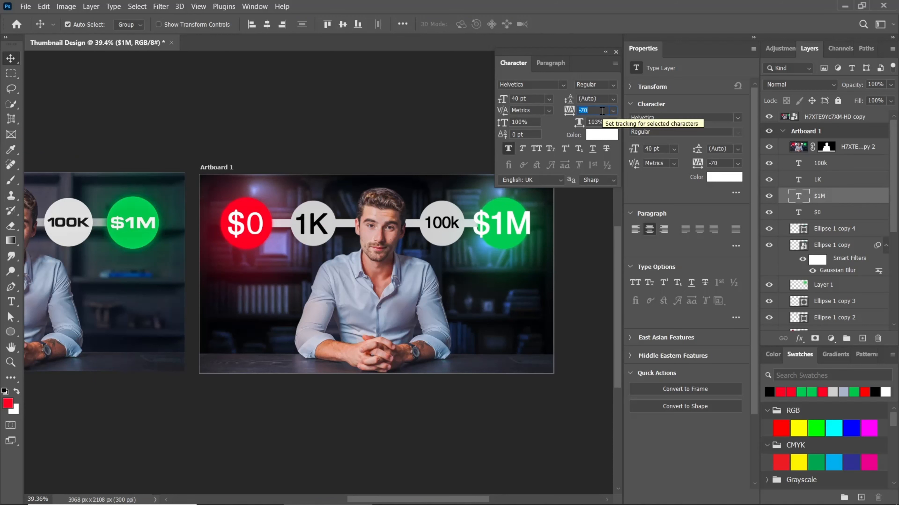
pyautogui.press('Down')
pyautogui.press('Down')
pyautogui.press('Down')
pyautogui.press('Down')
# Scale the "$1M" text to about 70% and centre it on the green circle
pyautogui.hotkey('ctrl', 't')
pyautogui.scroll(4, 512, 222)
pyautogui.moveTo(548, 262); pyautogui.dragTo(535, 249)
pyautogui.moveTo(443, 194); pyautogui.dragTo(453, 200)
pyautogui.moveTo(503, 232); pyautogui.dragTo(504, 233)
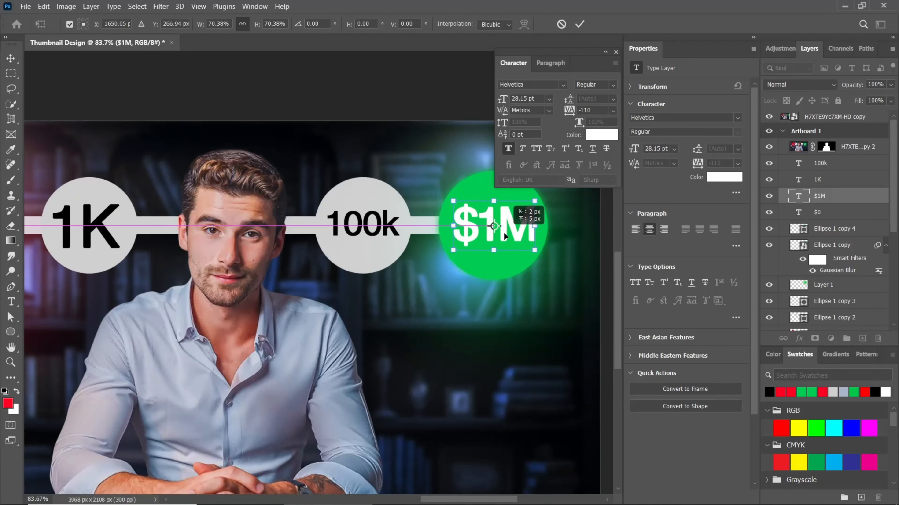
pyautogui.press('Return')
pyautogui.scroll(-5, 470, 239)
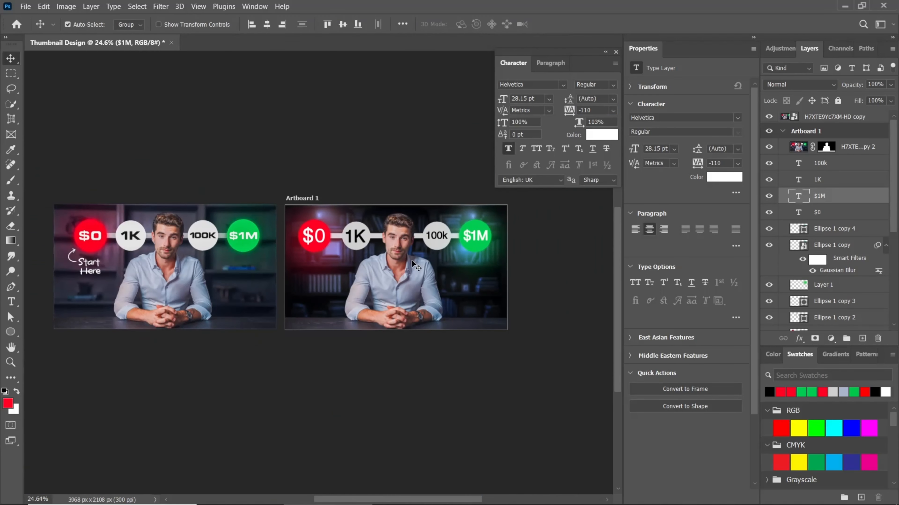
# Add a 4 px outside stroke in pure red (ff0000) to the grey circle behind "1K"
pyautogui.click(864, 318)
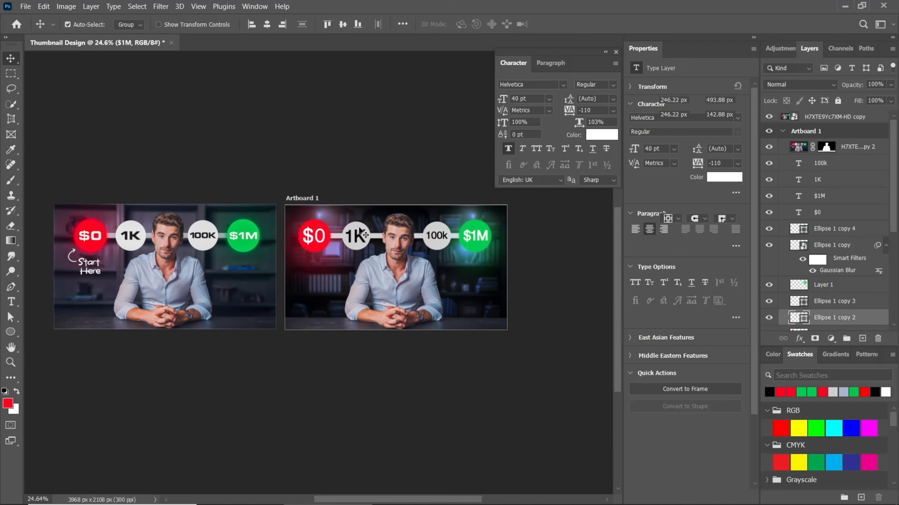
pyautogui.rightClick(873, 322)
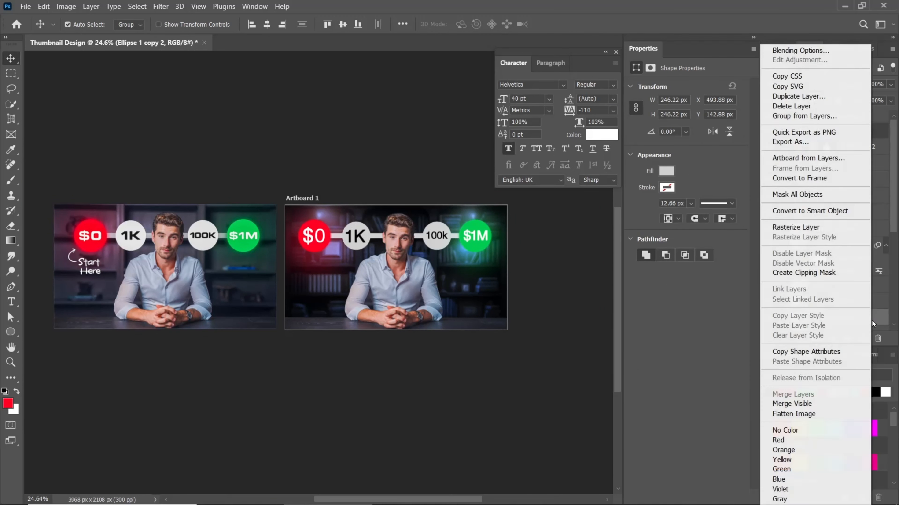
pyautogui.click(808, 51)
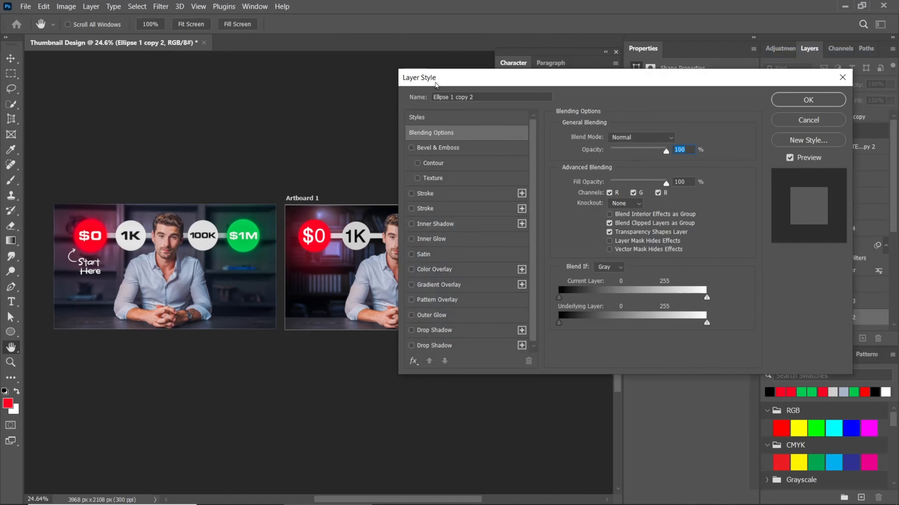
pyautogui.moveTo(440, 70); pyautogui.dragTo(492, 70)
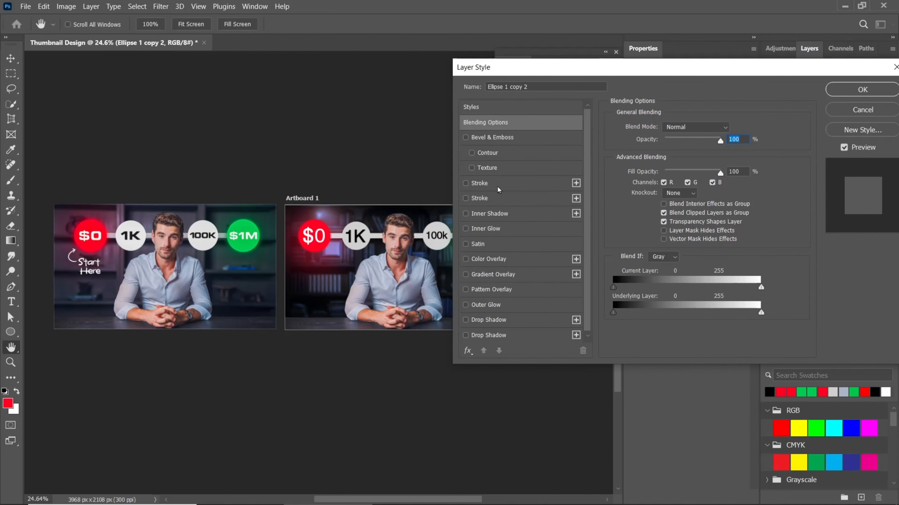
pyautogui.click(493, 199)
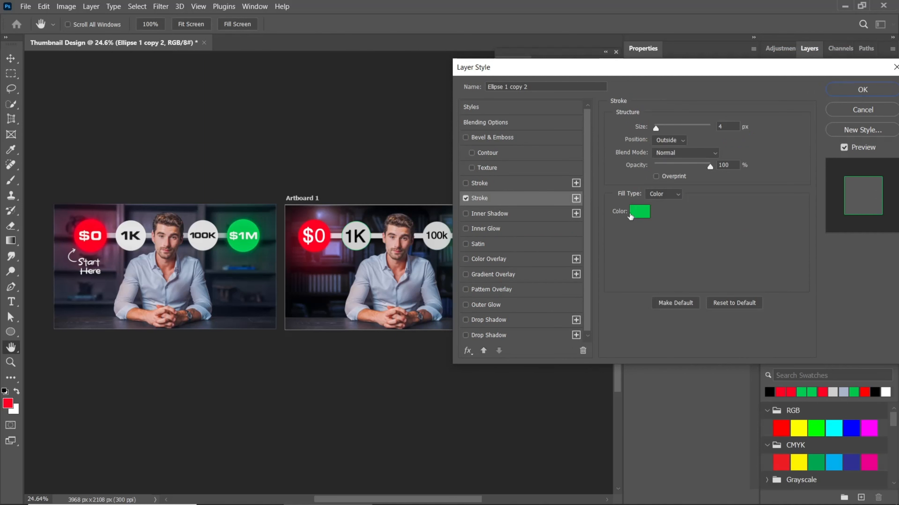
pyautogui.click(639, 212)
pyautogui.moveTo(707, 238)
pyautogui.mouseDown()
pyautogui.moveTo(711, 215)
pyautogui.moveTo(699, 216)
pyautogui.mouseUp()
pyautogui.click(784, 216)
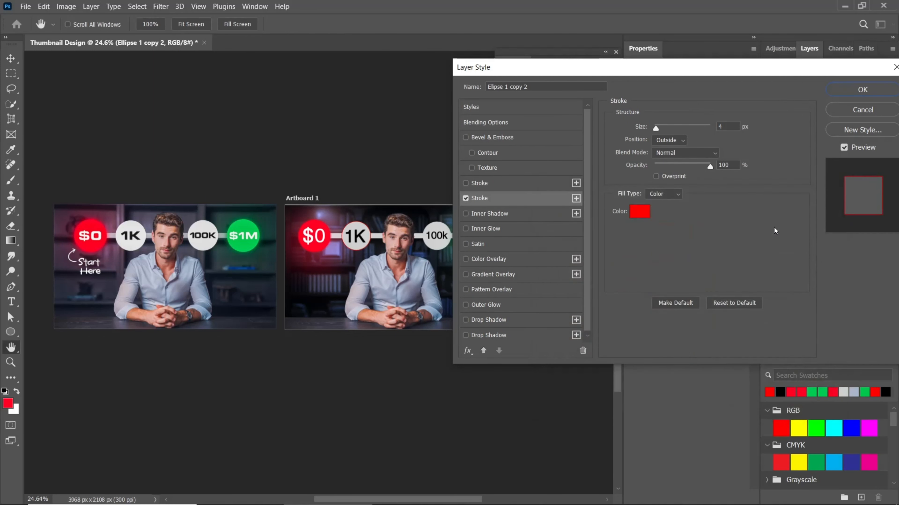
# Add a black (000000) Multiply drop shadow at 45% opacity to the "1K" circle, adjust its distance and apply the layer style
pyautogui.click(487, 336)
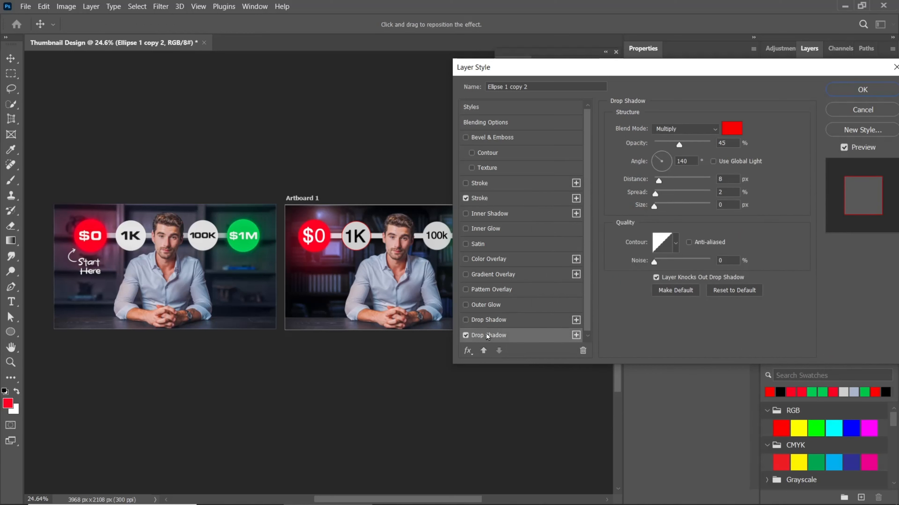
pyautogui.click(729, 131)
pyautogui.write('000000')
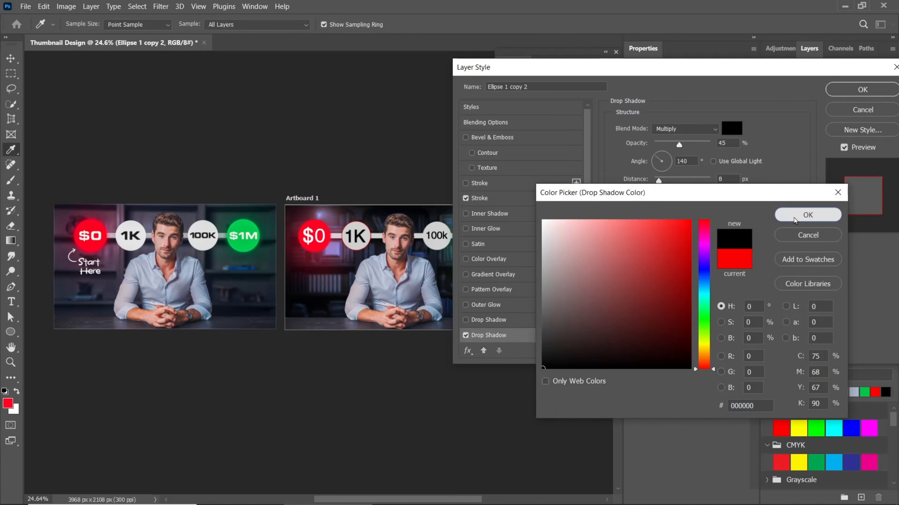
pyautogui.click(794, 219)
pyautogui.moveTo(658, 181); pyautogui.dragTo(661, 210)
pyautogui.click(863, 89)
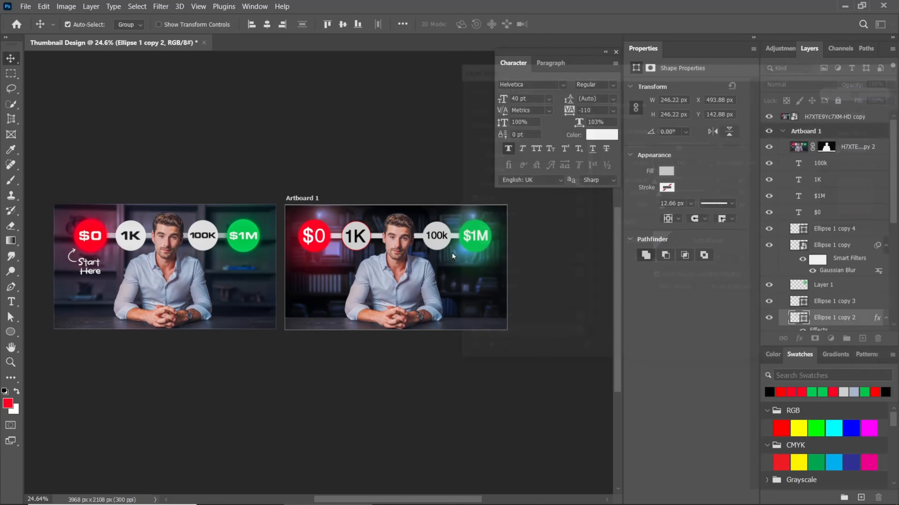
# Copy the "1K" circle's layer style and paste it onto the grey circle behind "100k"
pyautogui.scroll(3, 359, 228)
pyautogui.scroll(3, 365, 234)
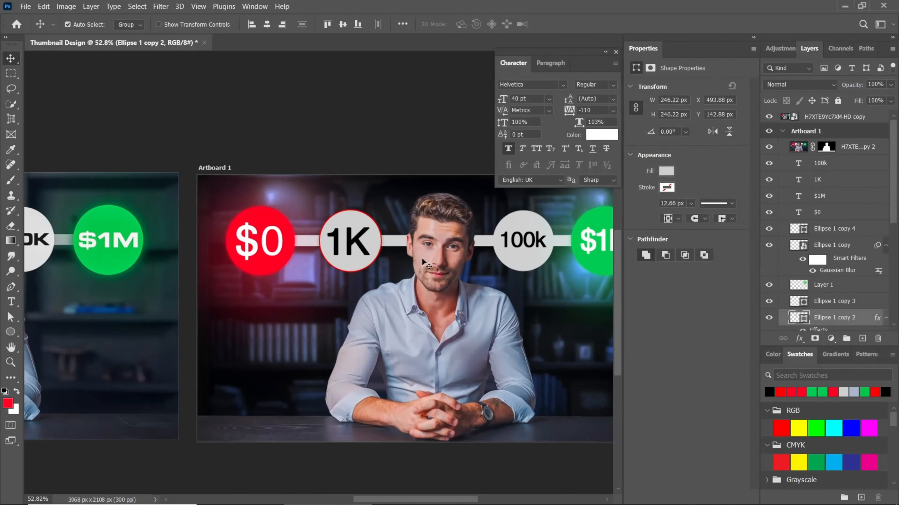
pyautogui.moveTo(455, 283); pyautogui.dragTo(329, 255)
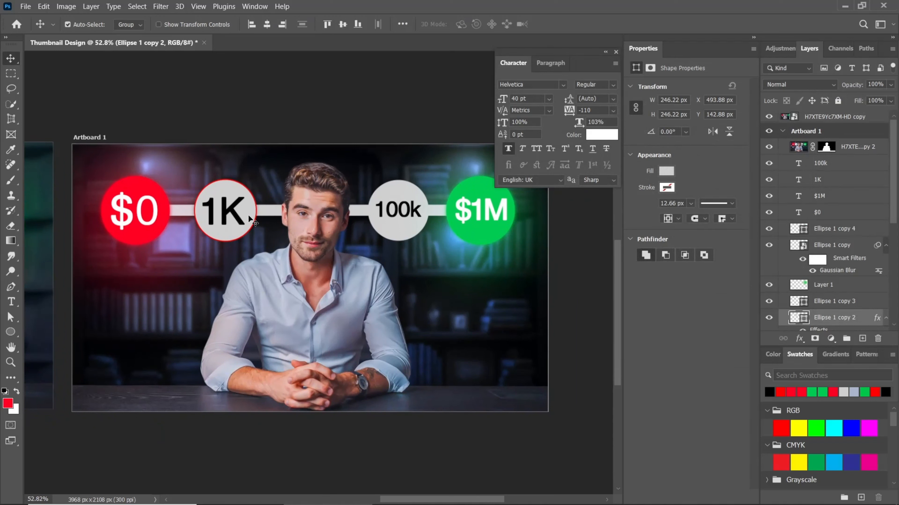
pyautogui.rightClick(860, 317)
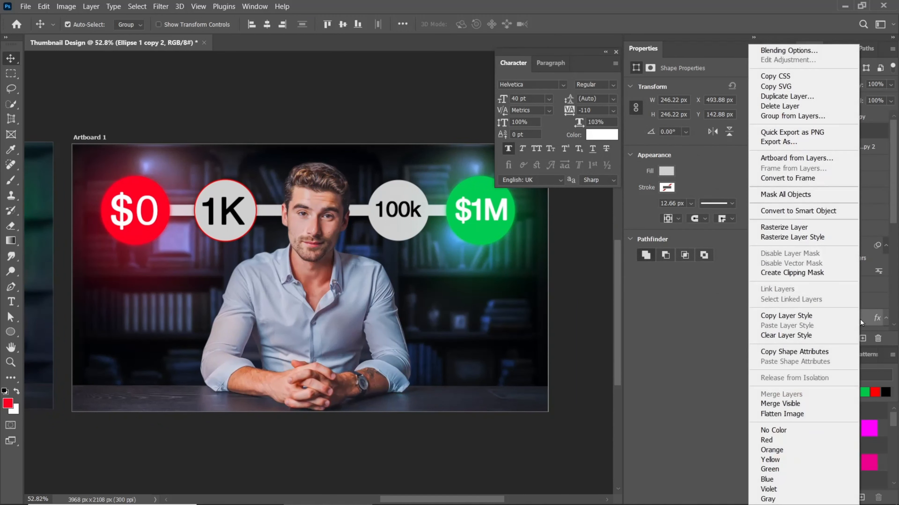
pyautogui.click(786, 316)
pyautogui.click(793, 303)
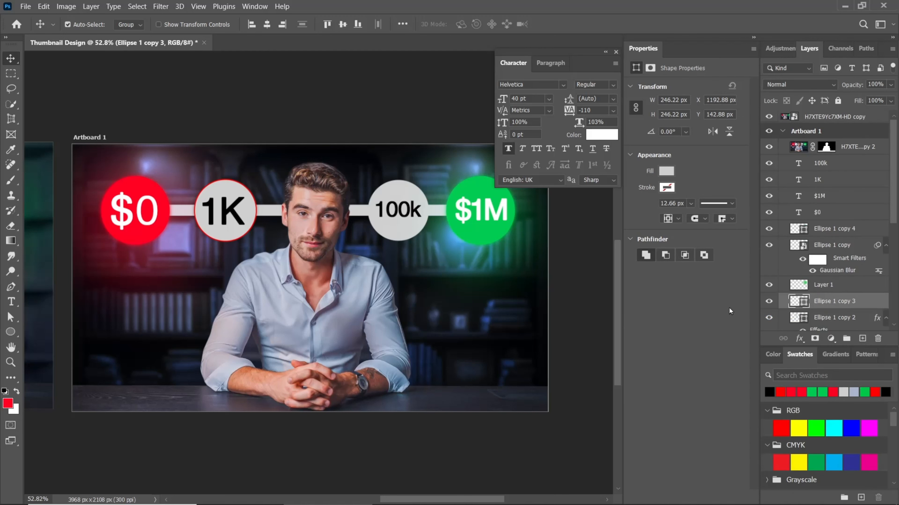
pyautogui.scroll(-3, 861, 305)
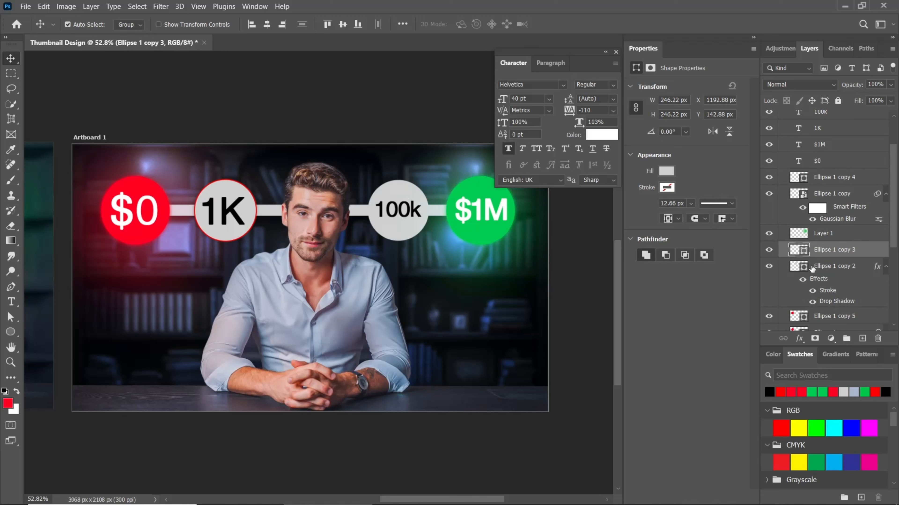
pyautogui.click(768, 250)
pyautogui.click(767, 250)
pyautogui.rightClick(860, 253)
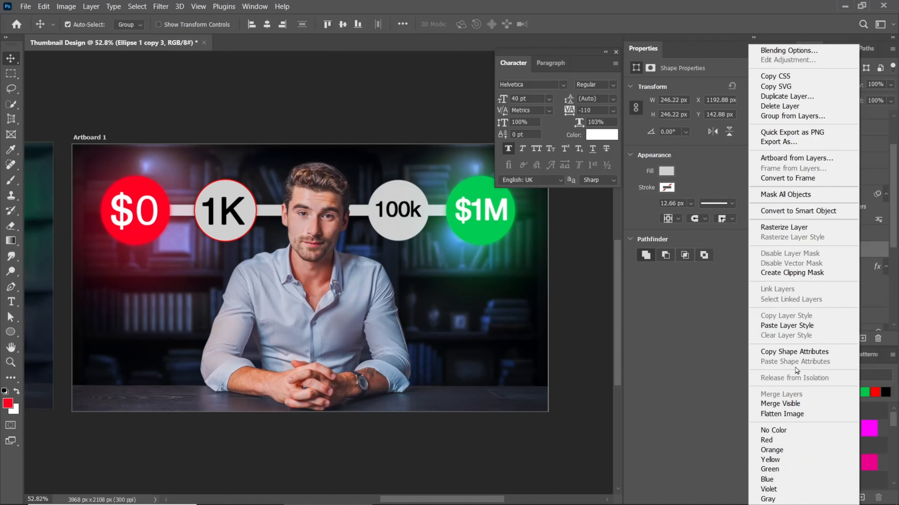
pyautogui.click(788, 326)
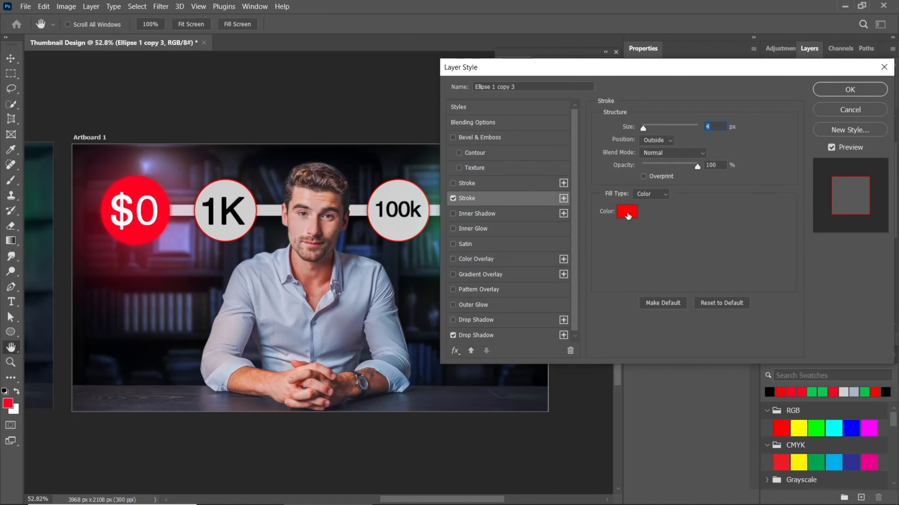
# Try bright green 18ff00 as the stroke colour of the "100k" circle
pyautogui.click(627, 212)
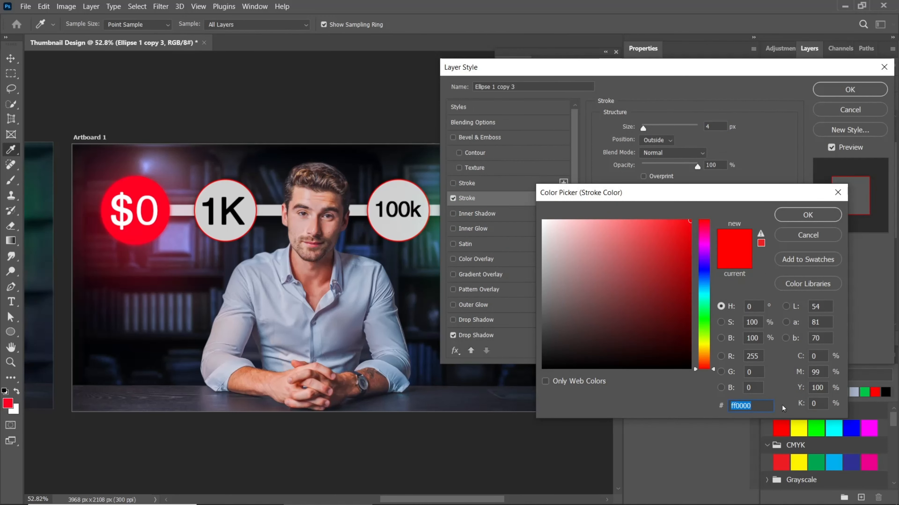
pyautogui.click(704, 322)
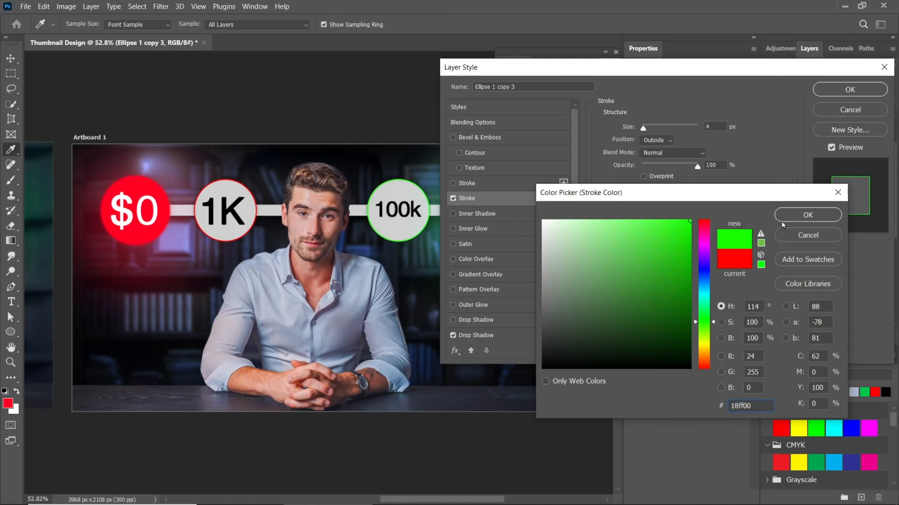
pyautogui.click(787, 217)
# Sample the "$1M" circle's green for the "100k" circle's stroke, pick a brighter shade of it and apply the layer style
pyautogui.moveTo(626, 73); pyautogui.dragTo(699, 78)
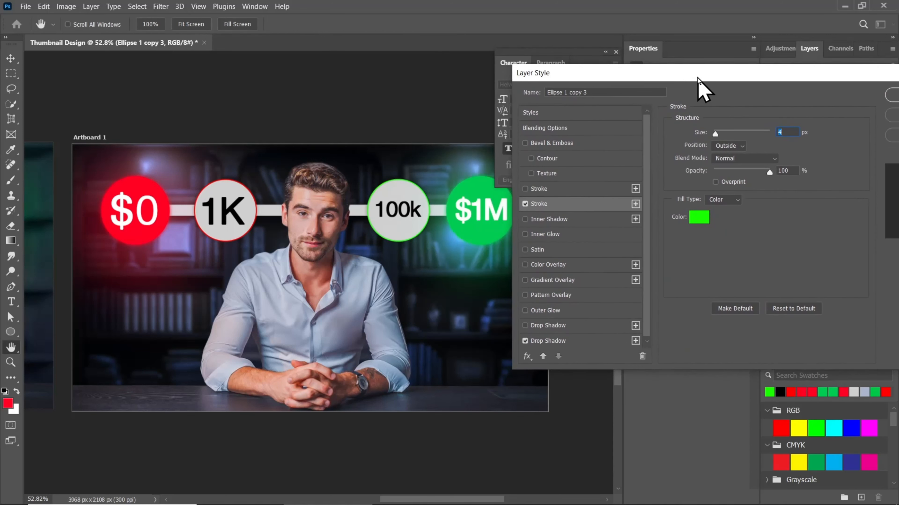
pyautogui.click(697, 223)
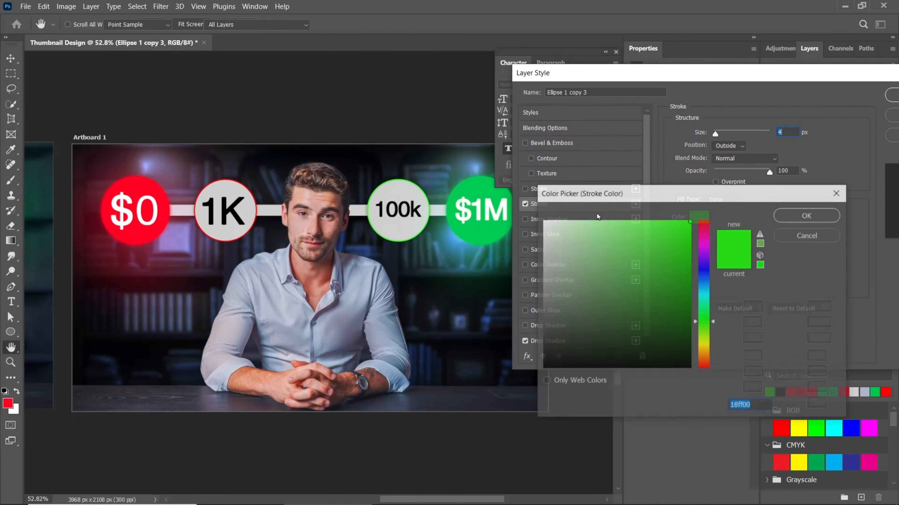
pyautogui.click(493, 193)
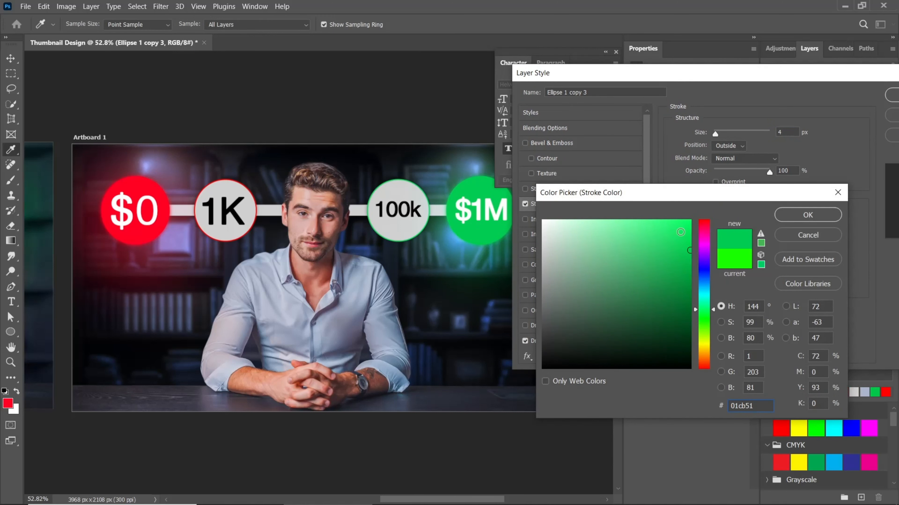
pyautogui.click(683, 228)
pyautogui.click(808, 215)
pyautogui.moveTo(739, 69); pyautogui.dragTo(614, 81)
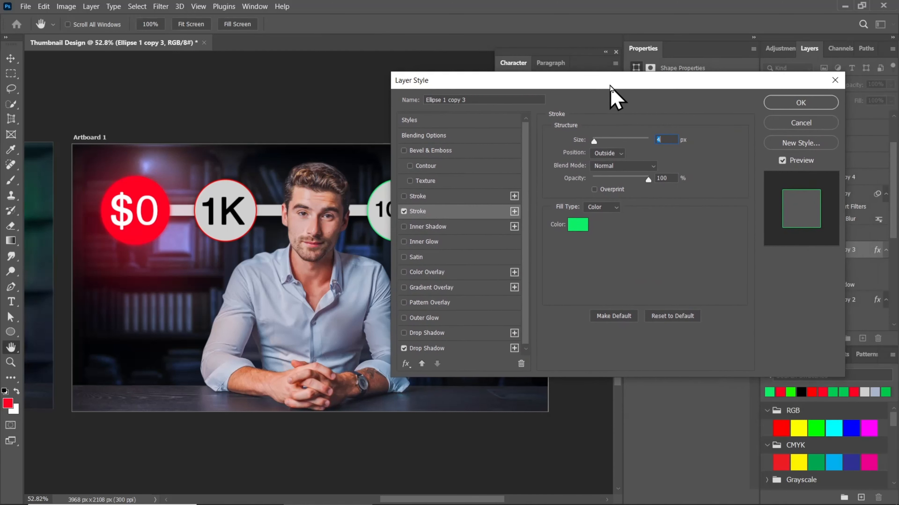
pyautogui.click(801, 103)
# Duplicate the "$0" text below its red circle and change the copy to "Start Here" on two lines
pyautogui.scroll(-3, 376, 260)
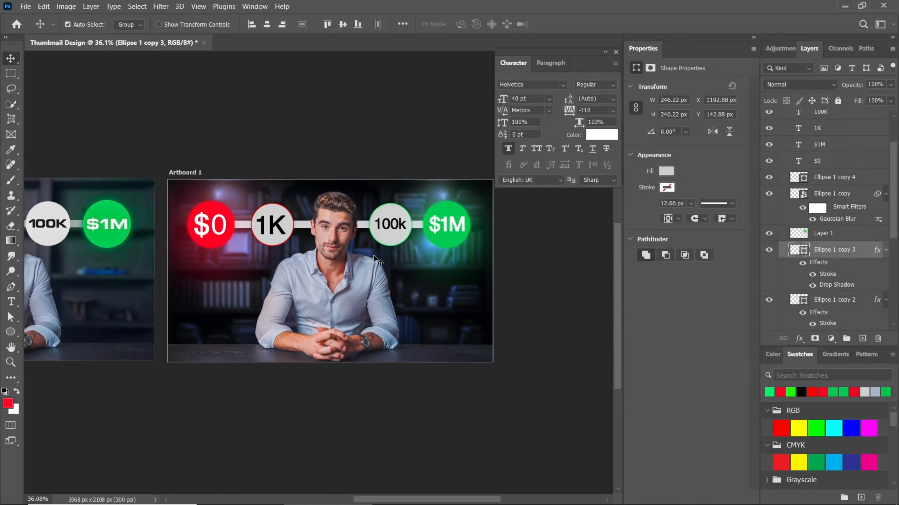
pyautogui.scroll(-3, 373, 255)
pyautogui.scroll(4, 286, 266)
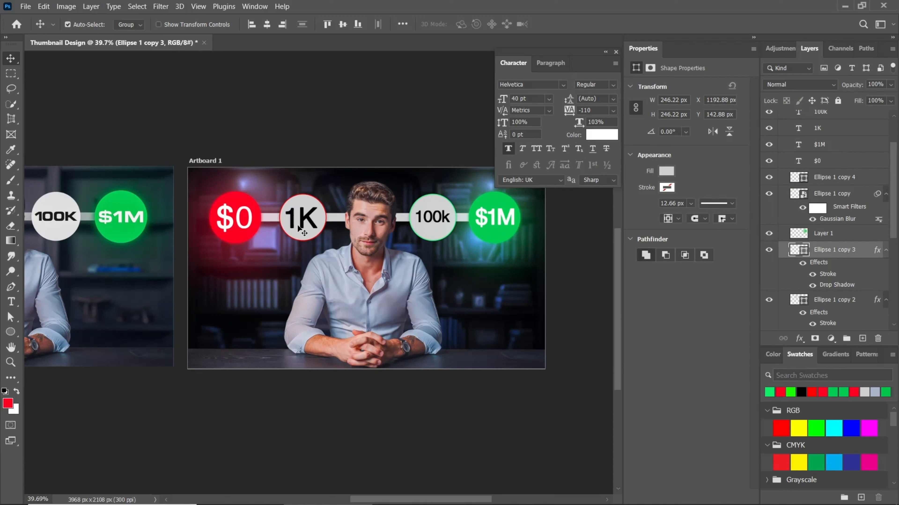
pyautogui.click(244, 229)
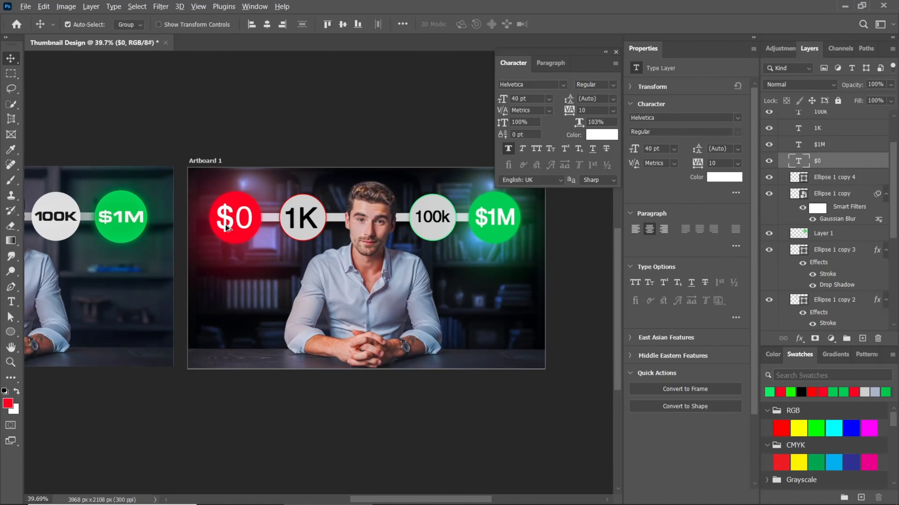
pyautogui.moveTo(225, 224); pyautogui.dragTo(245, 302)
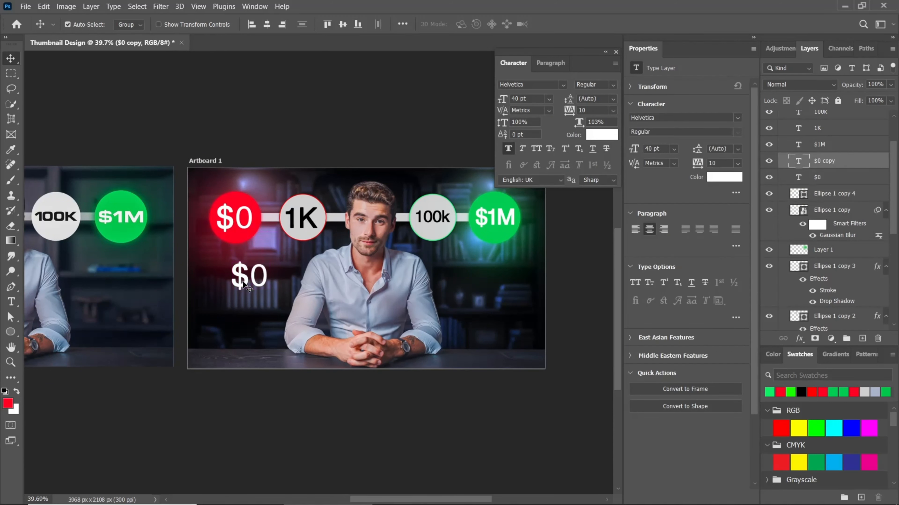
pyautogui.doubleClick(243, 280)
pyautogui.write('Start')
pyautogui.press('Return')
pyautogui.write('Here')
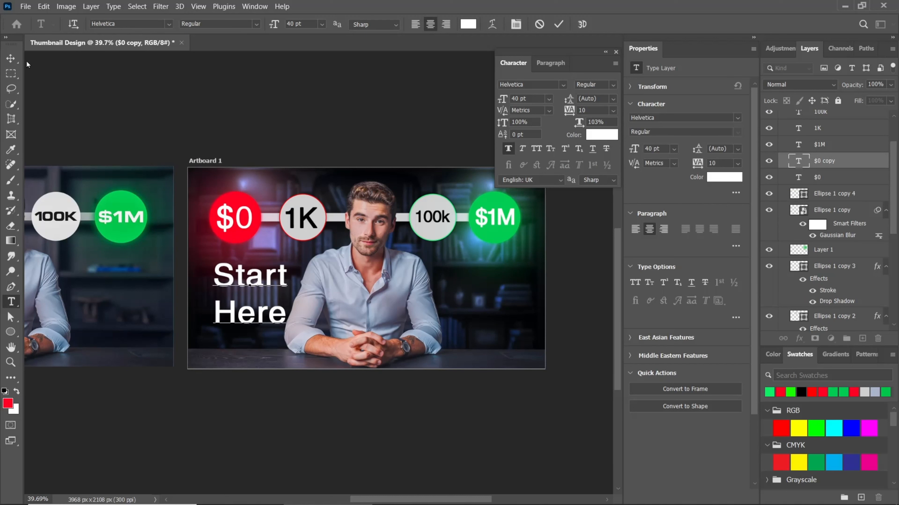
pyautogui.click(11, 58)
# Set the "Start Here" text to the Visby Round CF font at 19 pt with 20 pt leading
pyautogui.click(563, 85)
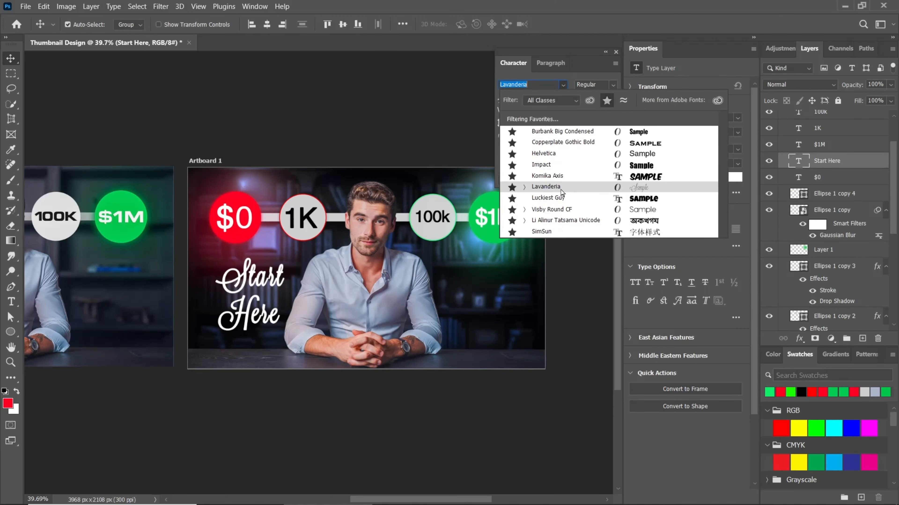
pyautogui.click(559, 212)
pyautogui.moveTo(569, 100); pyautogui.dragTo(488, 100)
pyautogui.moveTo(569, 101); pyautogui.dragTo(559, 101)
# Tilt the "Start Here" text slightly counter-clockwise and position it just below the "$0" circle
pyautogui.scroll(6, 256, 285)
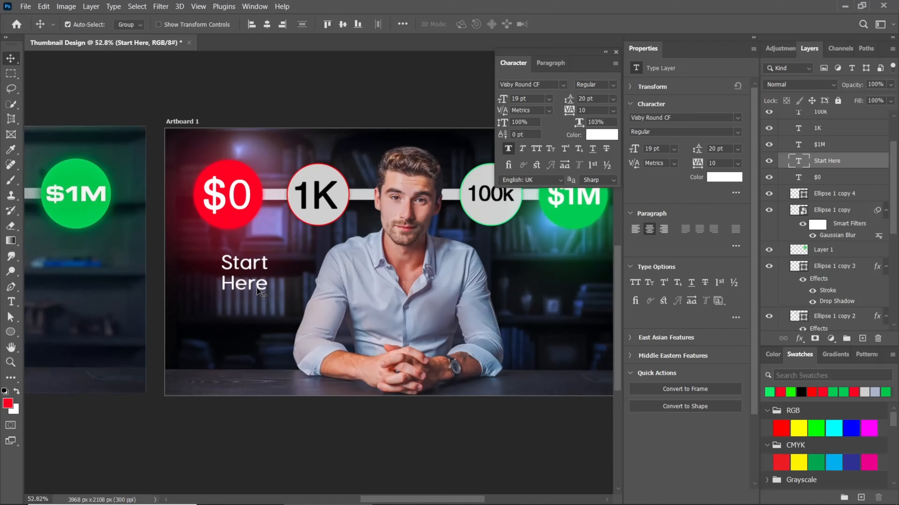
pyautogui.moveTo(369, 291); pyautogui.dragTo(322, 291)
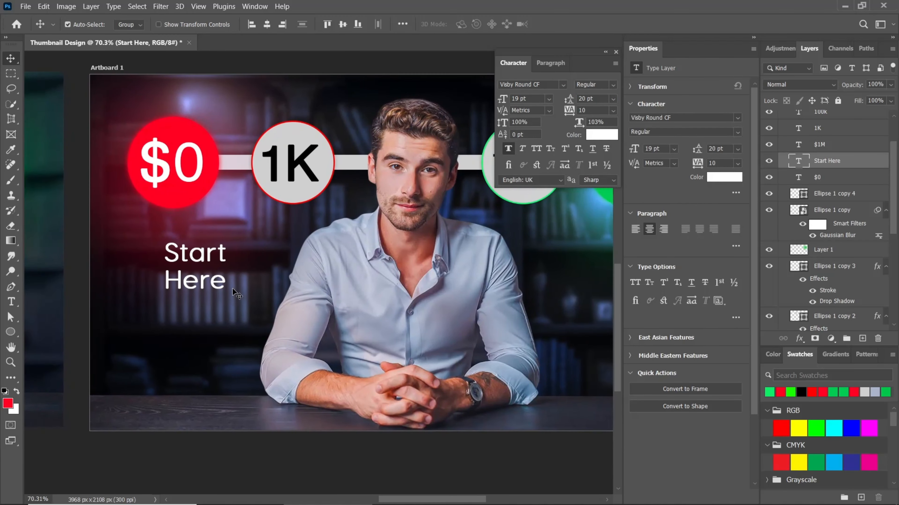
pyautogui.hotkey('ctrl', 't')
pyautogui.moveTo(248, 299); pyautogui.dragTo(222, 281)
pyautogui.press('Return')
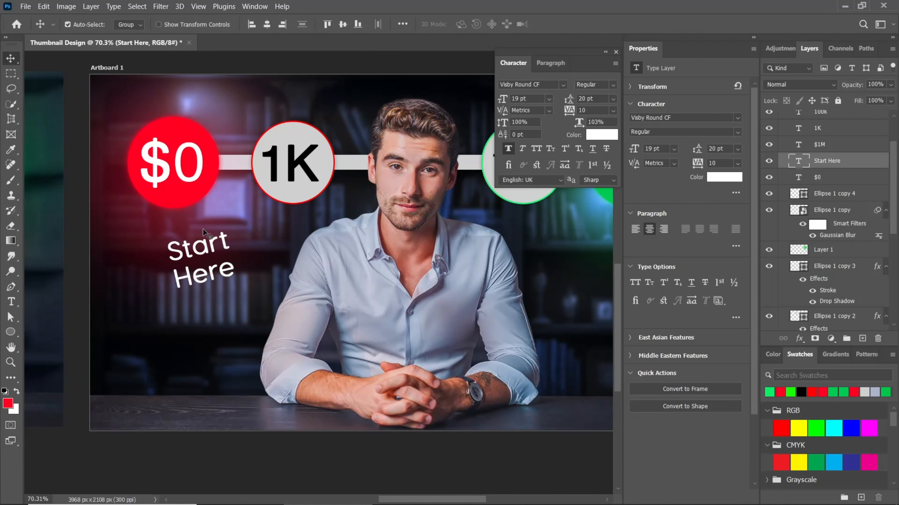
pyautogui.scroll(-5, 227, 227)
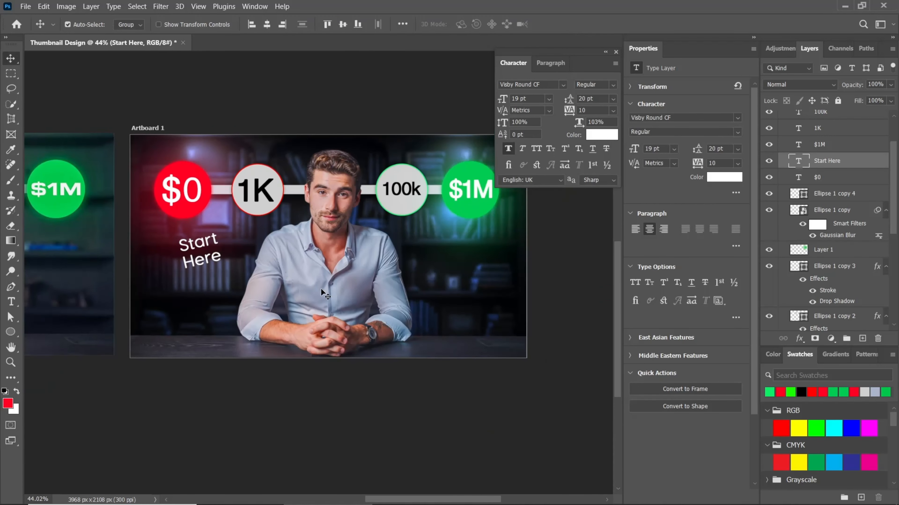
pyautogui.moveTo(199, 262); pyautogui.dragTo(194, 260)
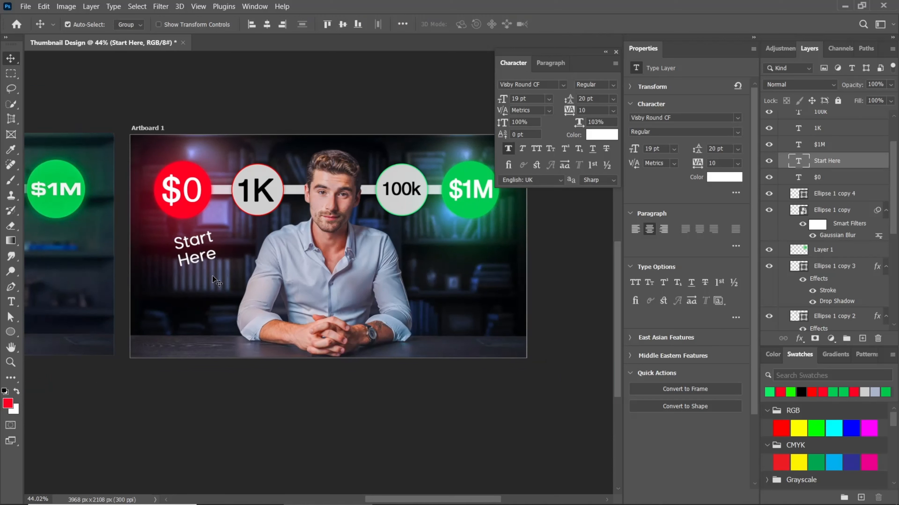
# Place the arrow sheet pngwing.com (2).png as an embedded image on the artboard
pyautogui.click(605, 52)
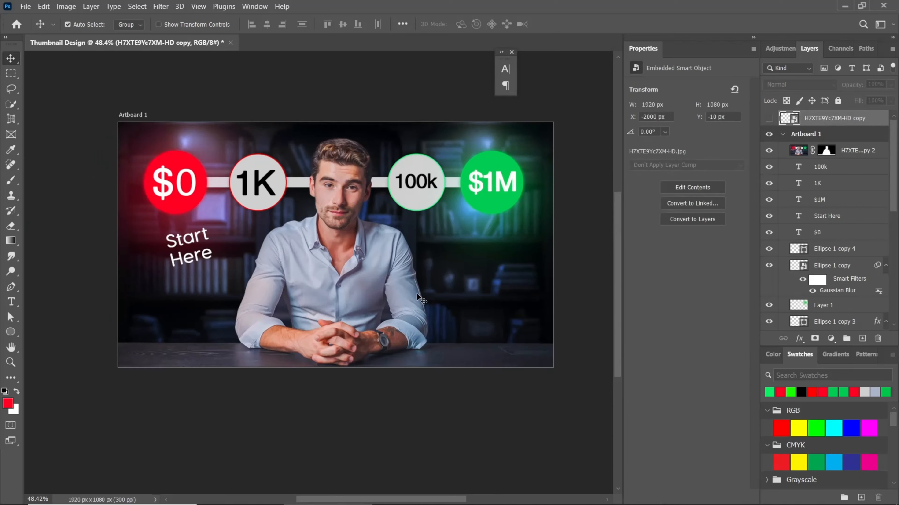
pyautogui.click(25, 6)
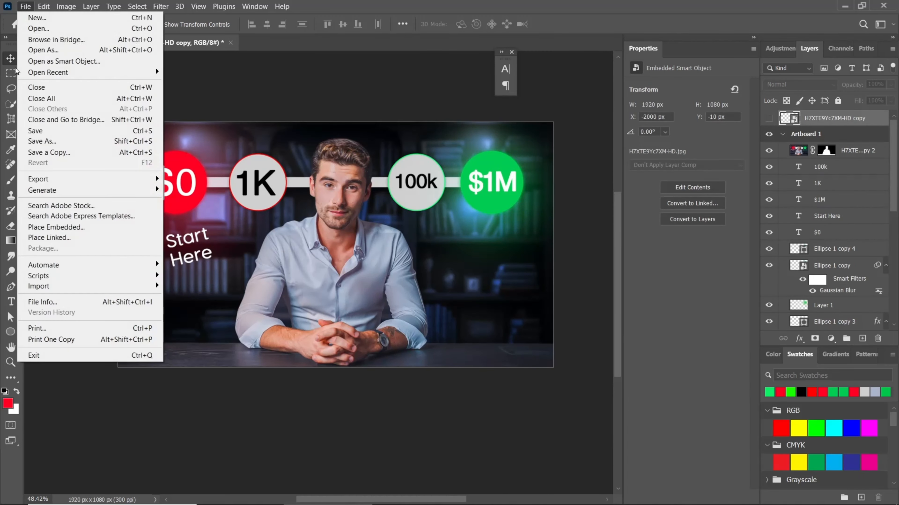
pyautogui.click(60, 228)
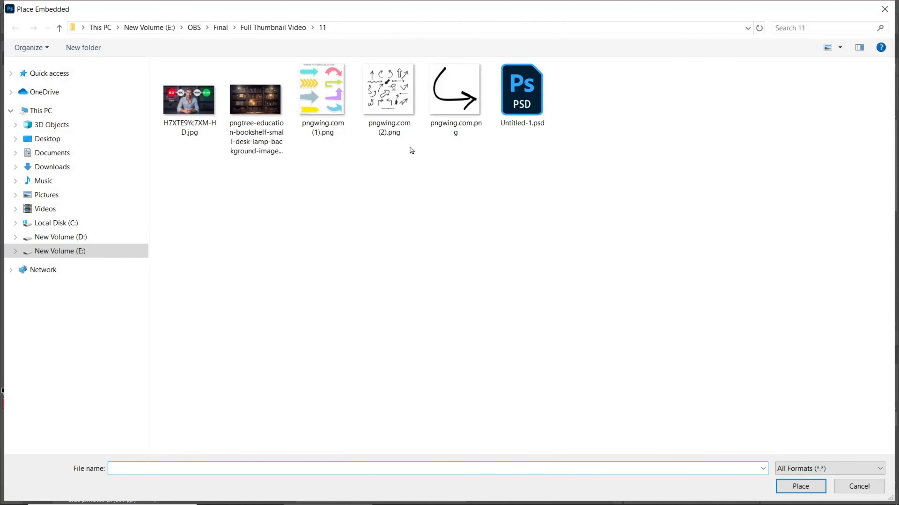
pyautogui.click(403, 107)
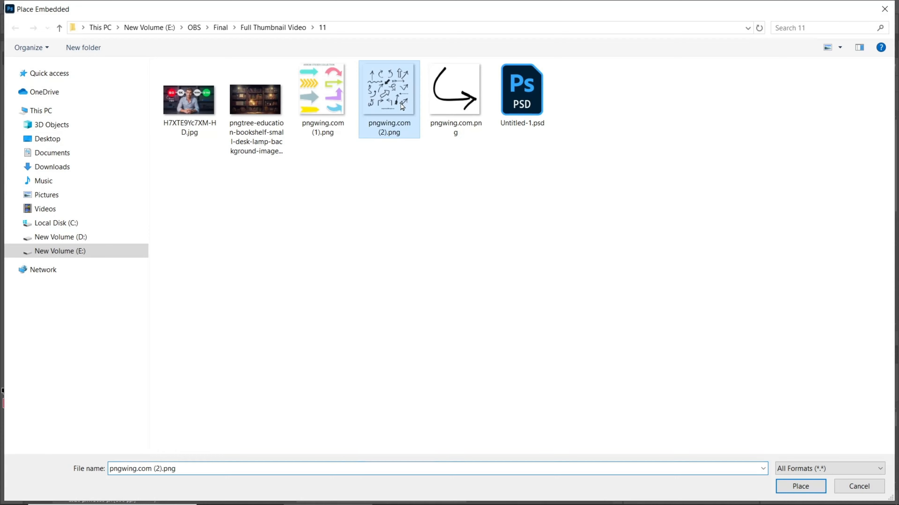
pyautogui.click(805, 490)
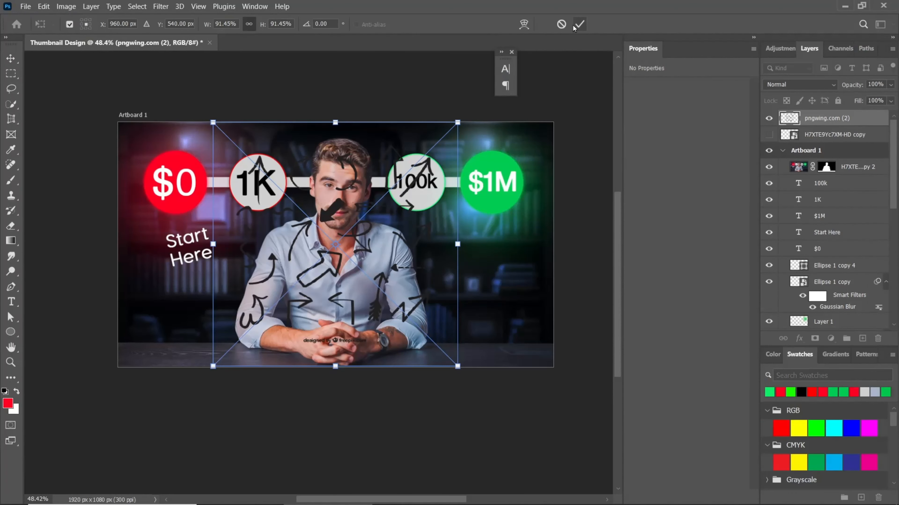
pyautogui.click(578, 24)
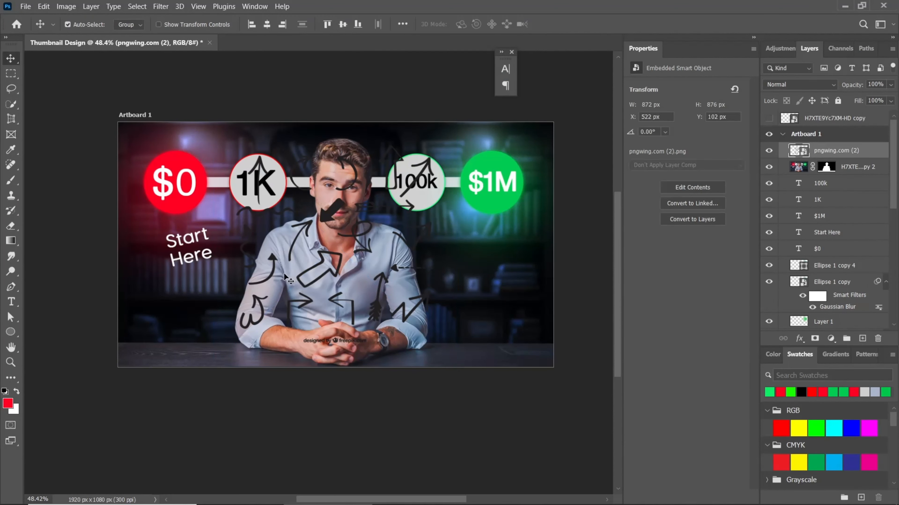
# Lasso the curved upward arrow over the man's sleeve, copy it to its own layer and delete the arrow sheet layer
pyautogui.scroll(3, 262, 276)
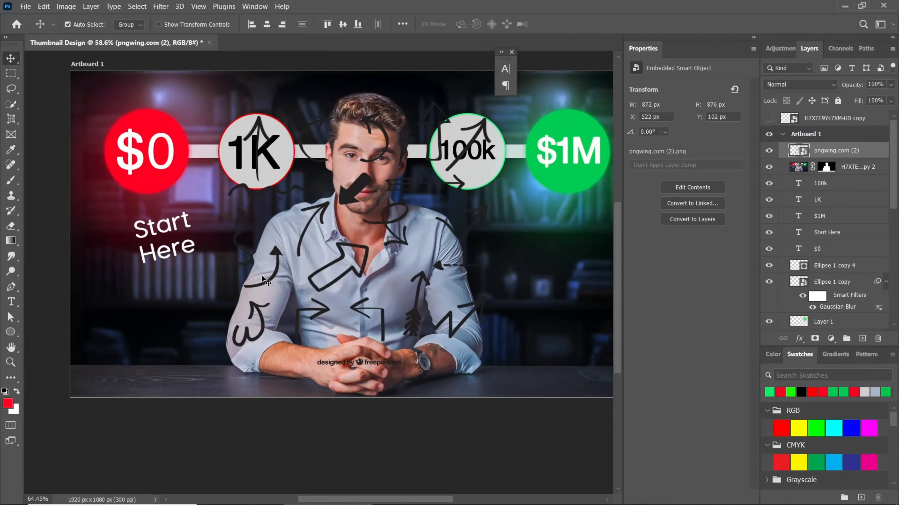
pyautogui.click(14, 92)
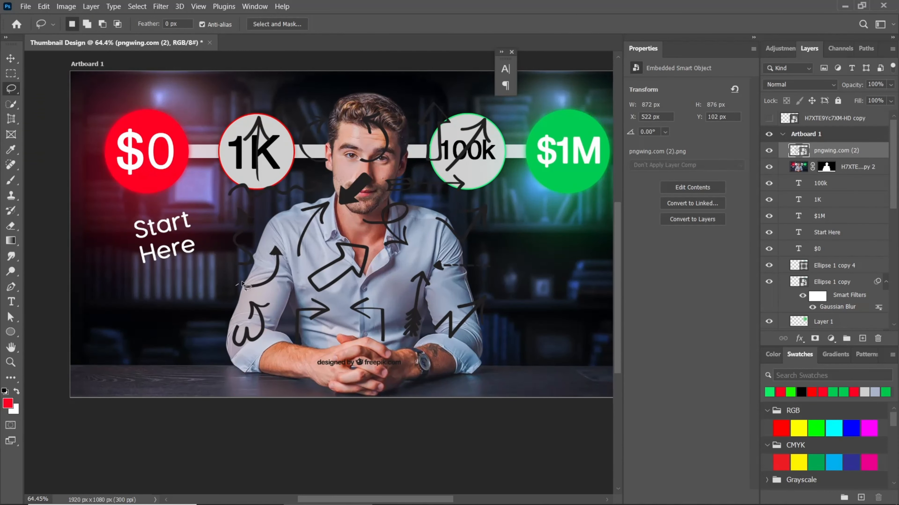
pyautogui.moveTo(242, 283)
pyautogui.mouseDown()
pyautogui.moveTo(266, 276)
pyautogui.moveTo(278, 239)
pyautogui.moveTo(290, 245)
pyautogui.moveTo(293, 278)
pyautogui.moveTo(275, 292)
pyautogui.moveTo(230, 292)
pyautogui.moveTo(240, 285)
pyautogui.mouseUp()
pyautogui.hotkey('ctrl', 'j')
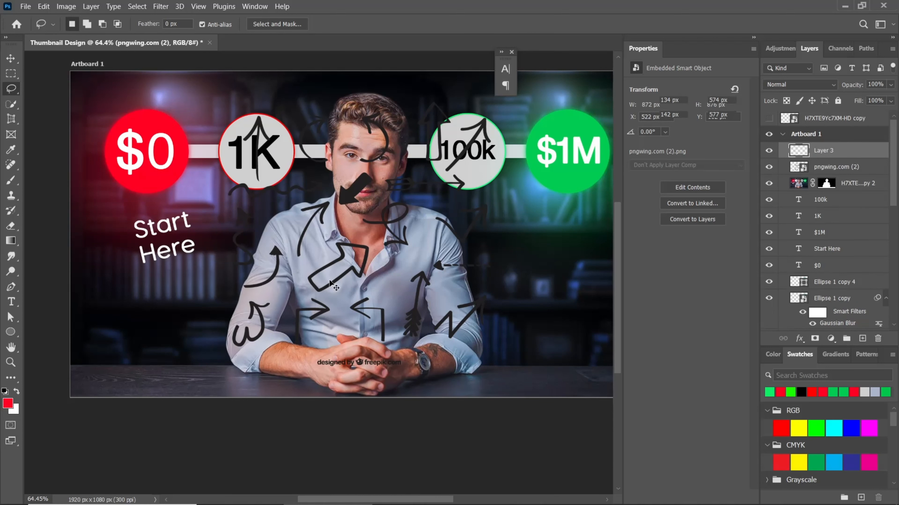
pyautogui.click(821, 172)
pyautogui.press('Delete')
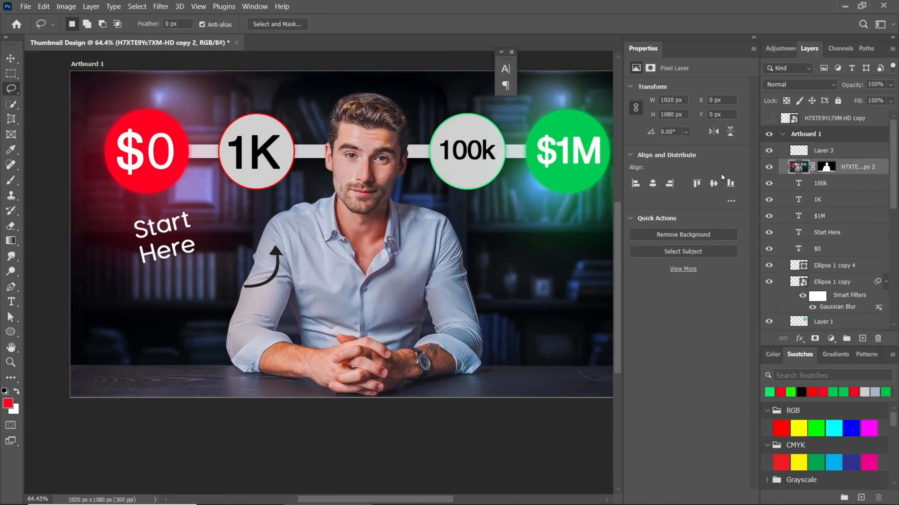
# Apply a white Color Overlay at 100% opacity to the curved arrow's layer
pyautogui.click(874, 151)
pyautogui.rightClick(857, 150)
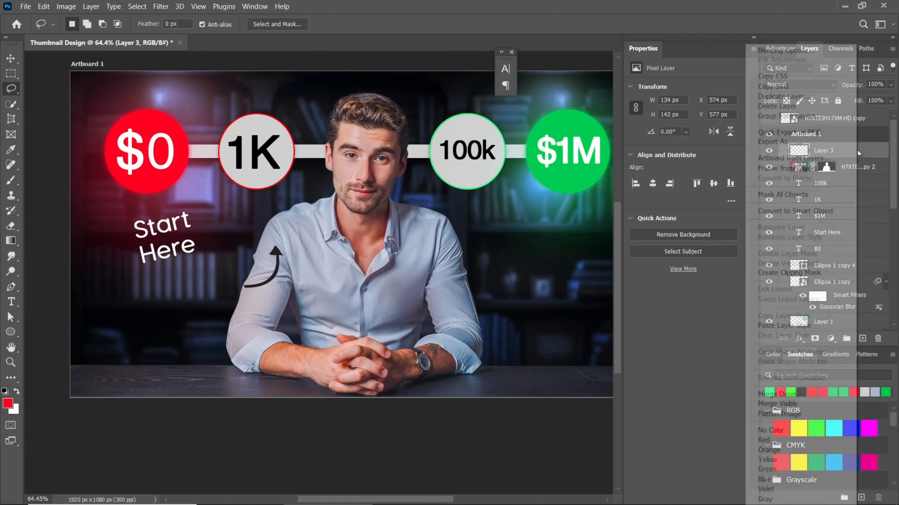
pyautogui.click(793, 51)
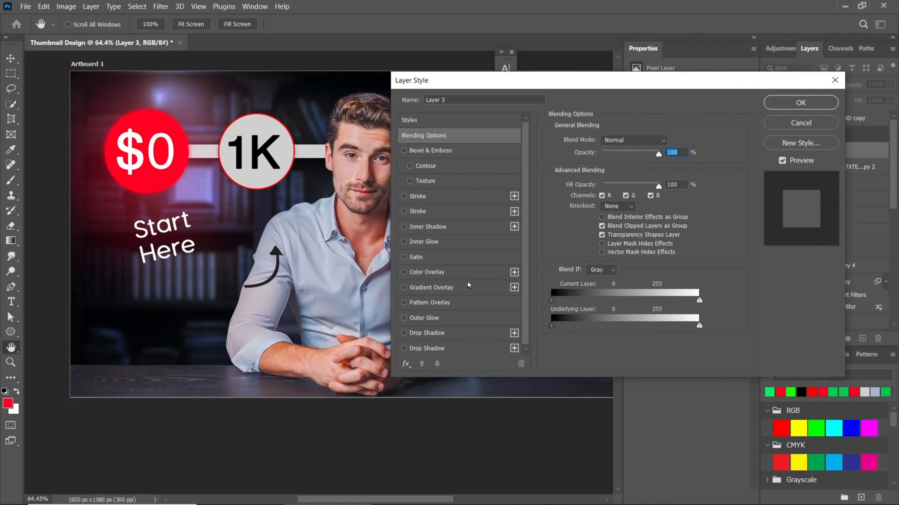
pyautogui.click(426, 275)
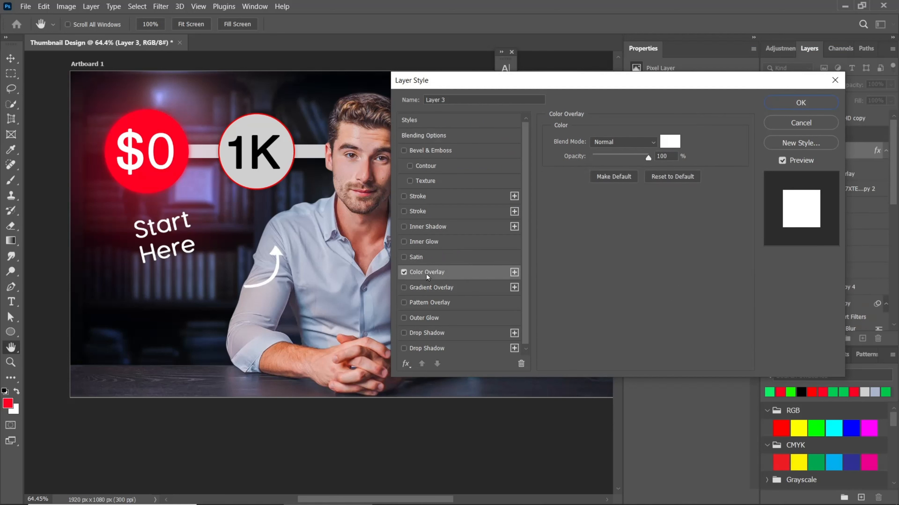
pyautogui.click(801, 102)
pyautogui.press('l')
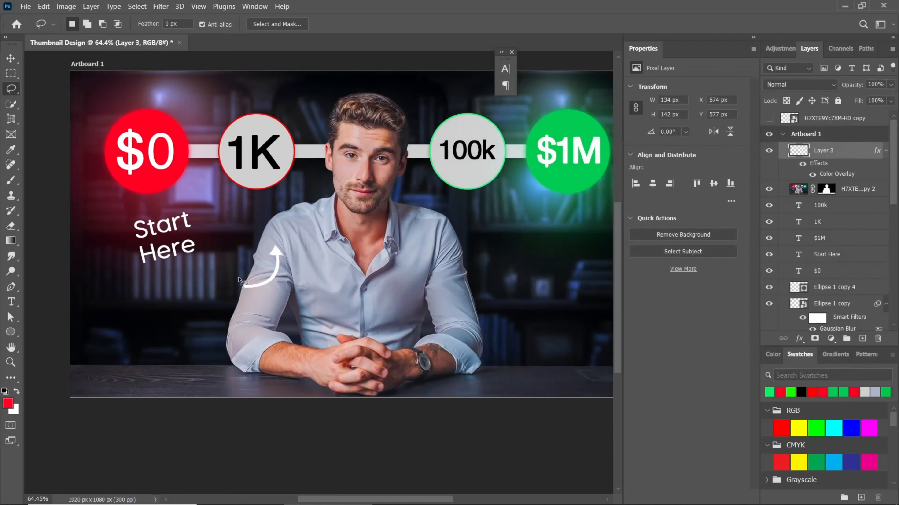
# Flip the white arrow horizontally, rotate it slightly clockwise and place it beside "Start Here" pointing at the "$0" circle
pyautogui.click(11, 59)
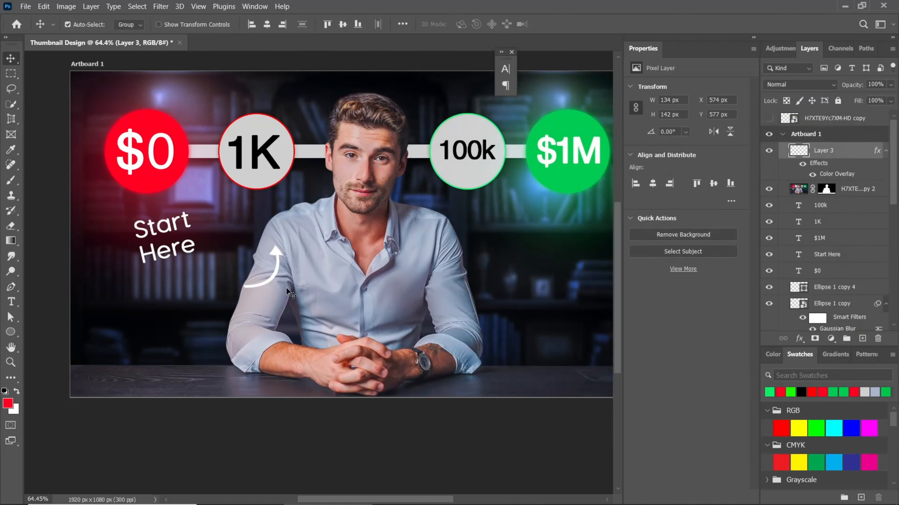
pyautogui.hotkey('ctrl', 't')
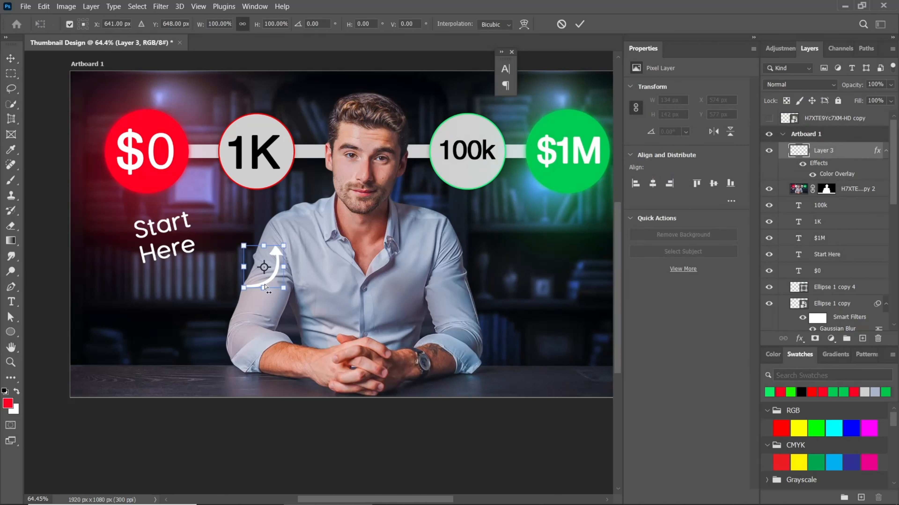
pyautogui.rightClick(268, 282)
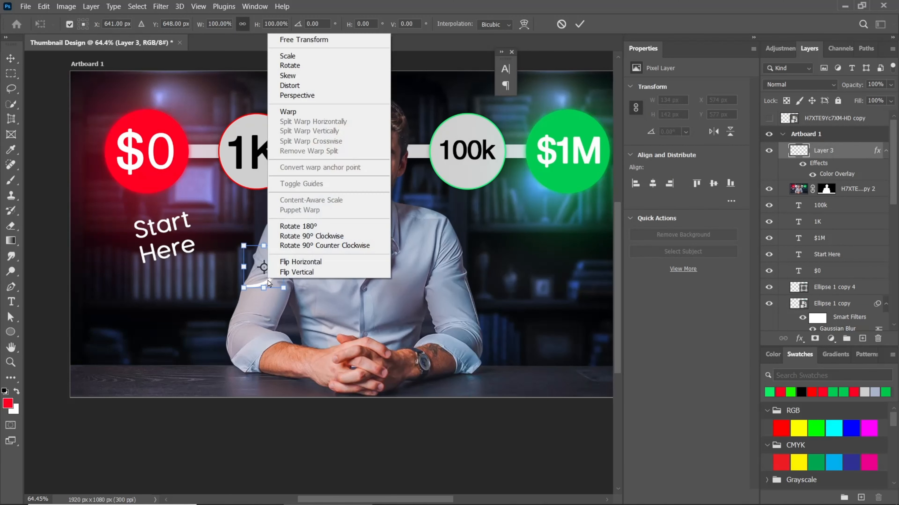
pyautogui.click(292, 262)
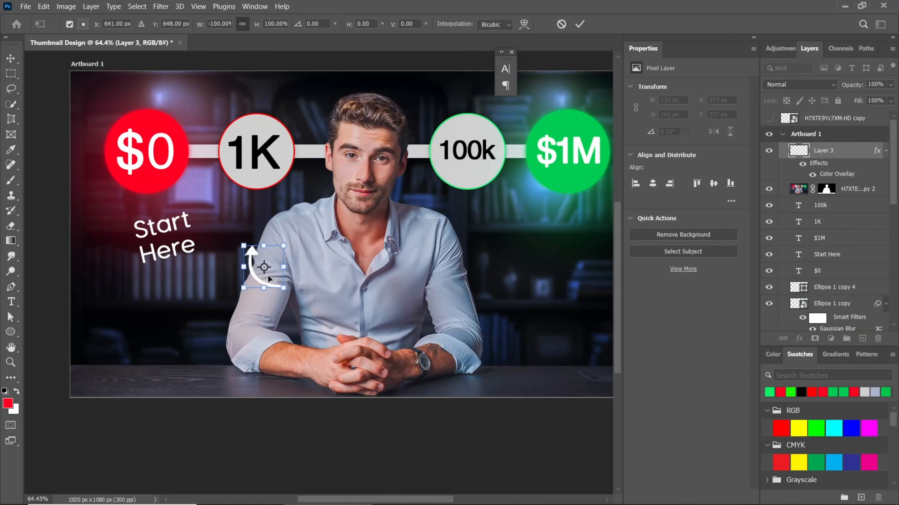
pyautogui.moveTo(268, 283); pyautogui.dragTo(124, 230)
pyautogui.moveTo(82, 191); pyautogui.dragTo(92, 185)
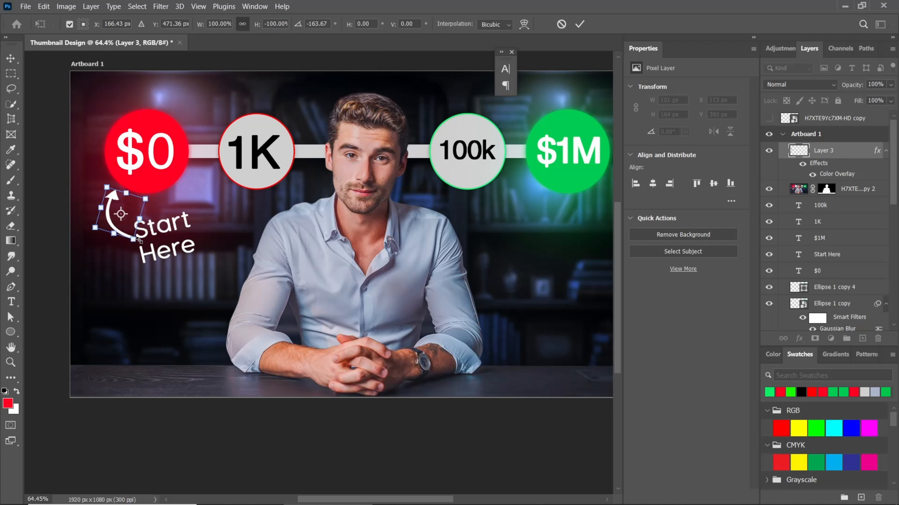
pyautogui.moveTo(134, 241); pyautogui.dragTo(128, 237)
pyautogui.moveTo(127, 206); pyautogui.dragTo(131, 213)
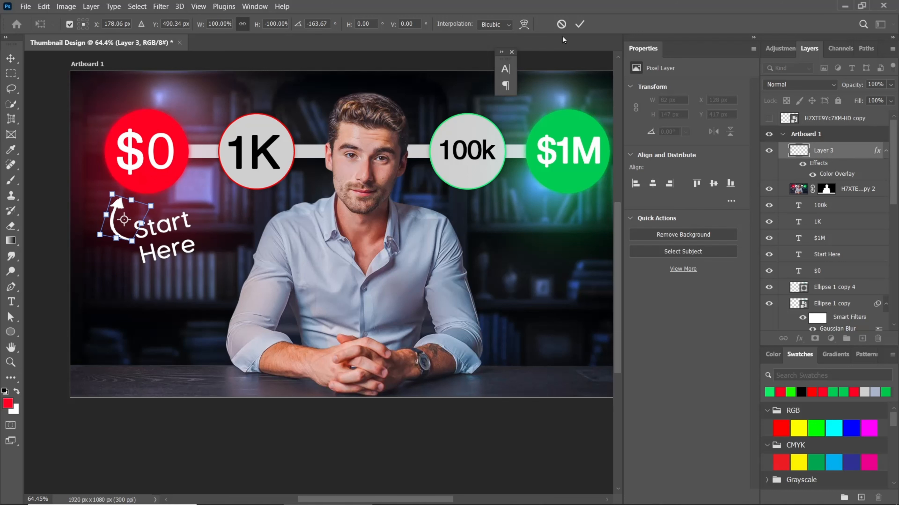
pyautogui.click(577, 27)
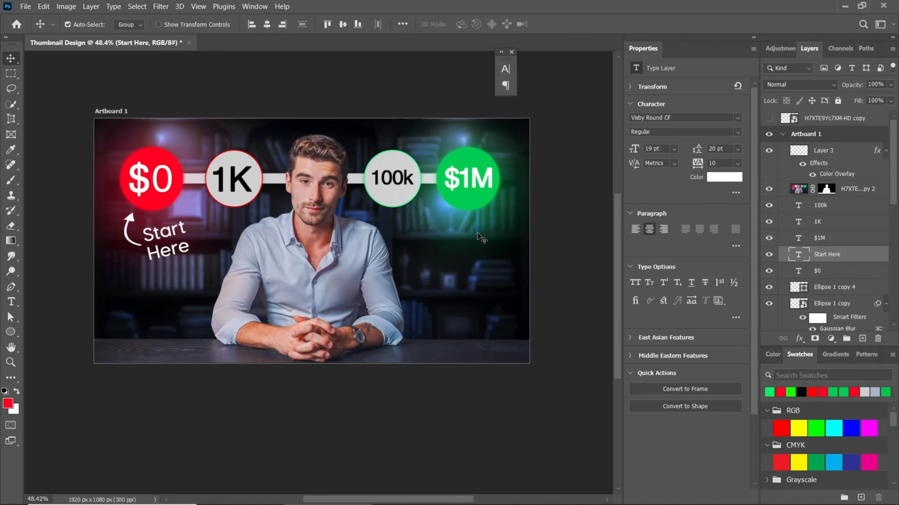
# Stamp all visible layers into a new merged layer above the arrow layer and convert it to a smart object
pyautogui.click(839, 155)
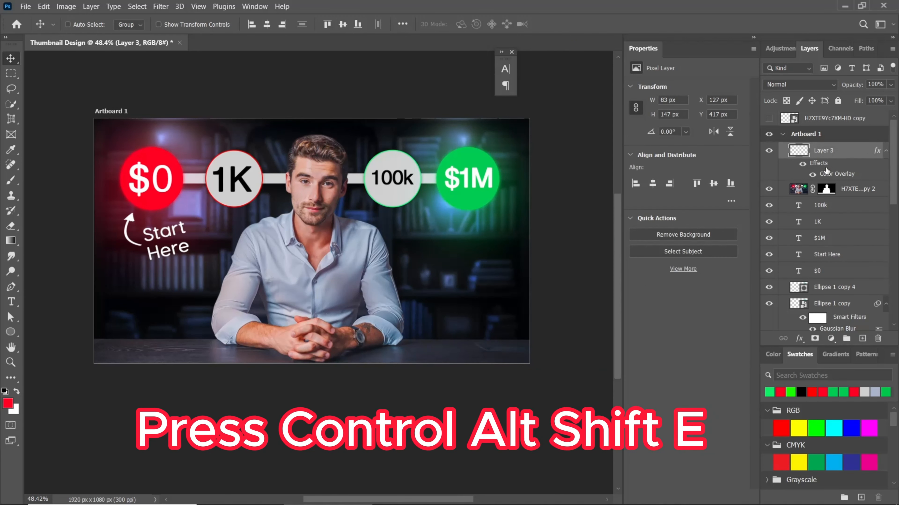
pyautogui.hotkey('ctrl', 'alt', 'shift', 'e')
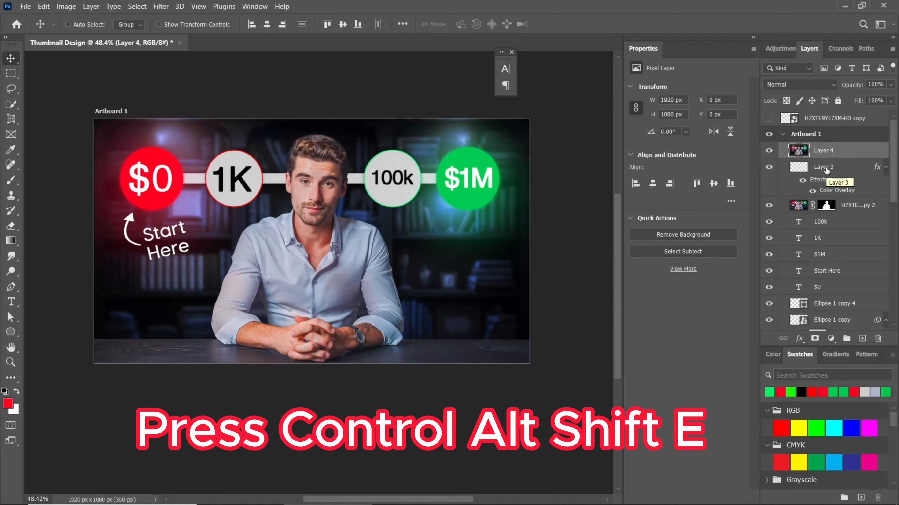
pyautogui.rightClick(842, 155)
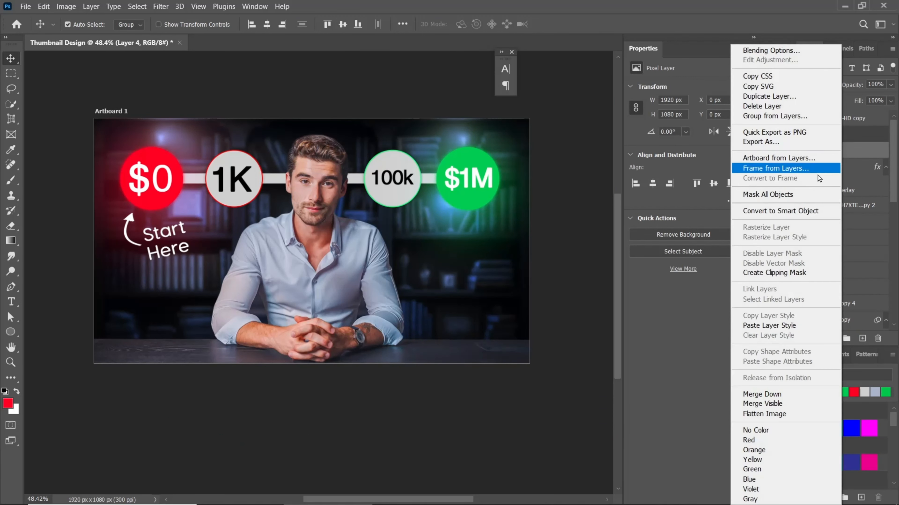
pyautogui.click(773, 212)
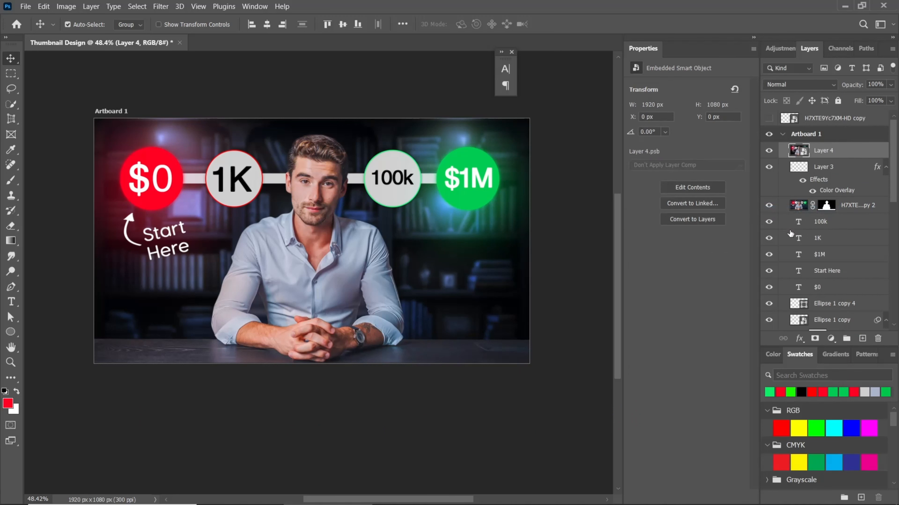
# In the Camera Raw Filter, set Exposure +0.05, Contrast +8, Highlights +7, Shadows -10, Whites +23 and Blacks +27
pyautogui.click(160, 6)
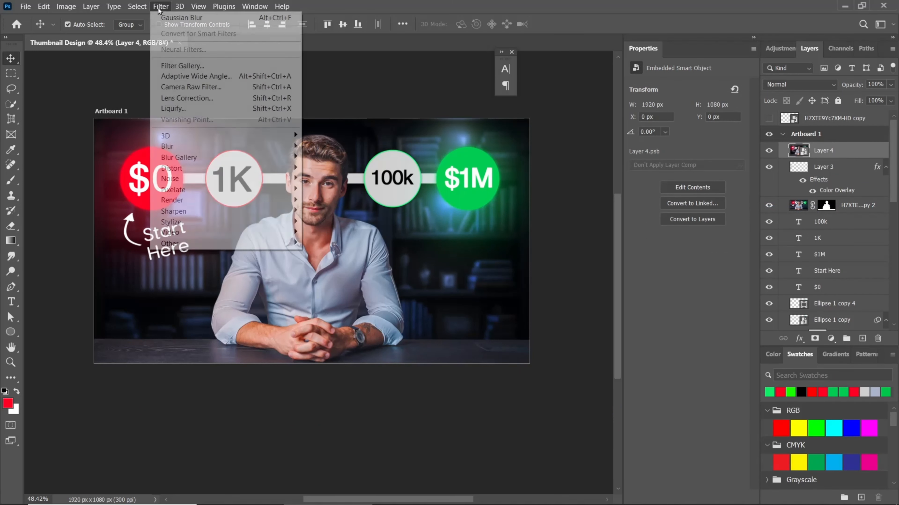
pyautogui.click(188, 89)
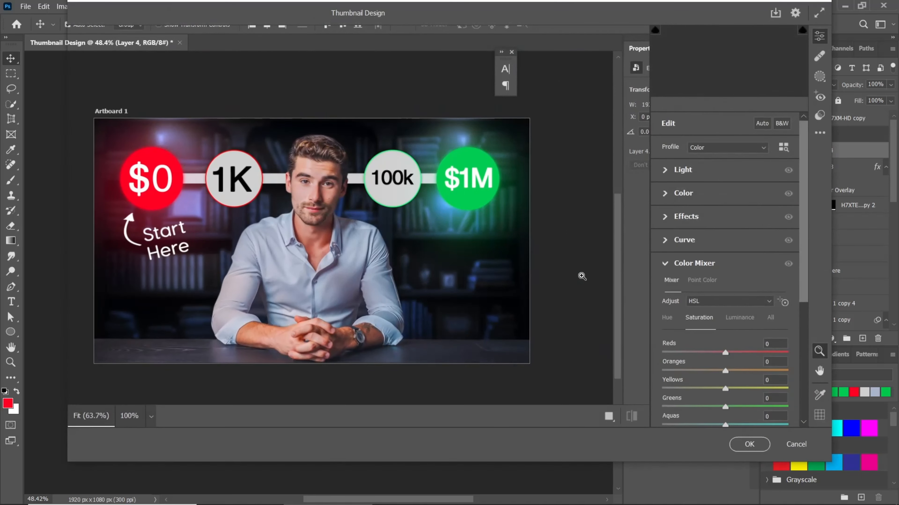
pyautogui.scroll(-6, 459, 179)
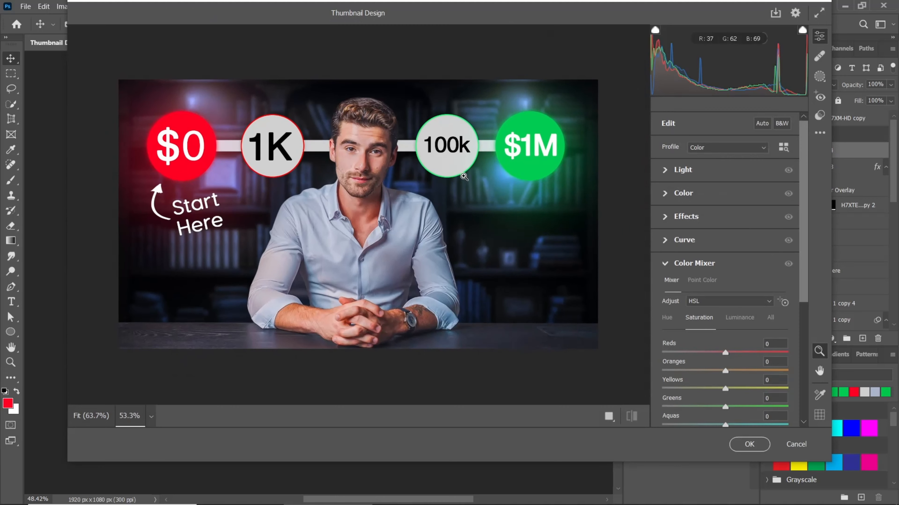
pyautogui.click(664, 172)
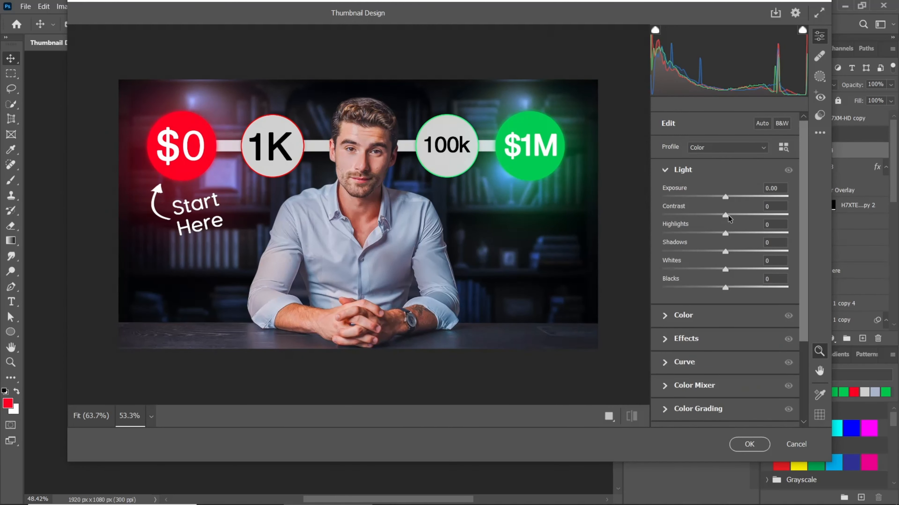
pyautogui.moveTo(725, 215); pyautogui.dragTo(743, 300)
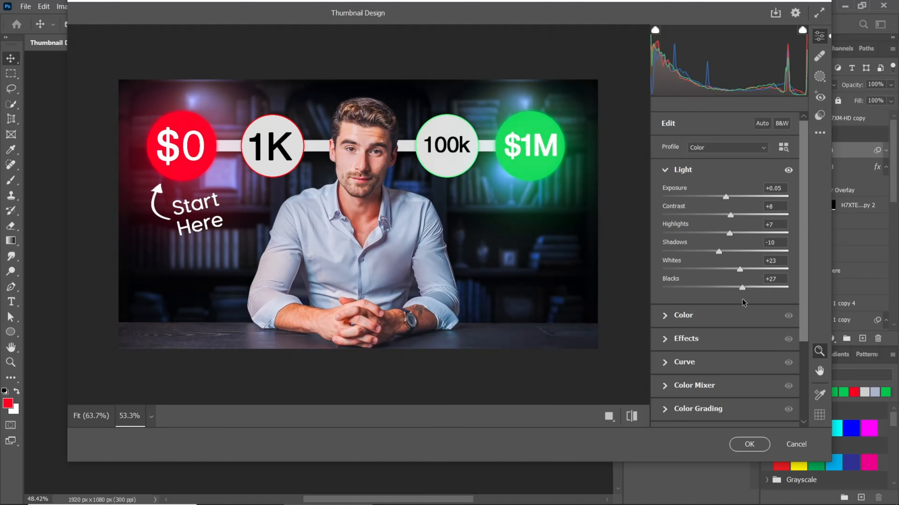
# Set the Camera Raw color adjustments to Temperature -6, Vibrance +7 and Saturation +5
pyautogui.scroll(-2, 719, 314)
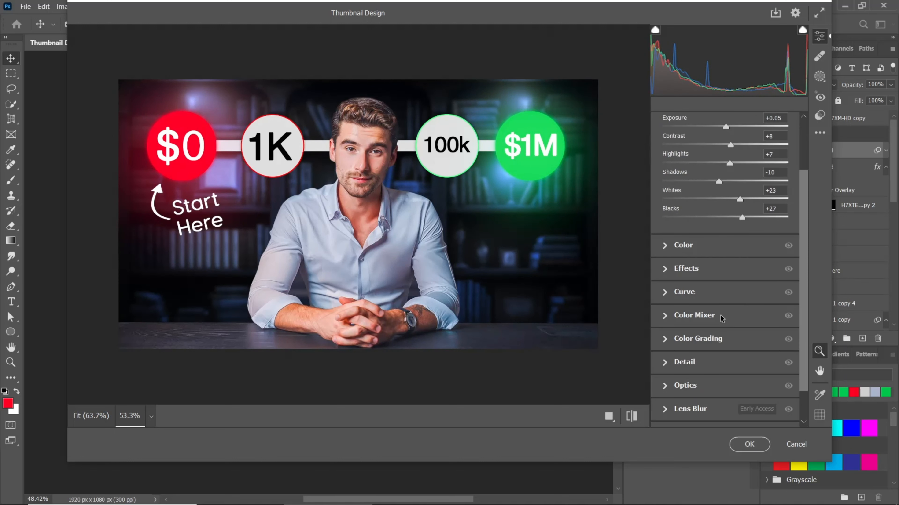
pyautogui.click(667, 247)
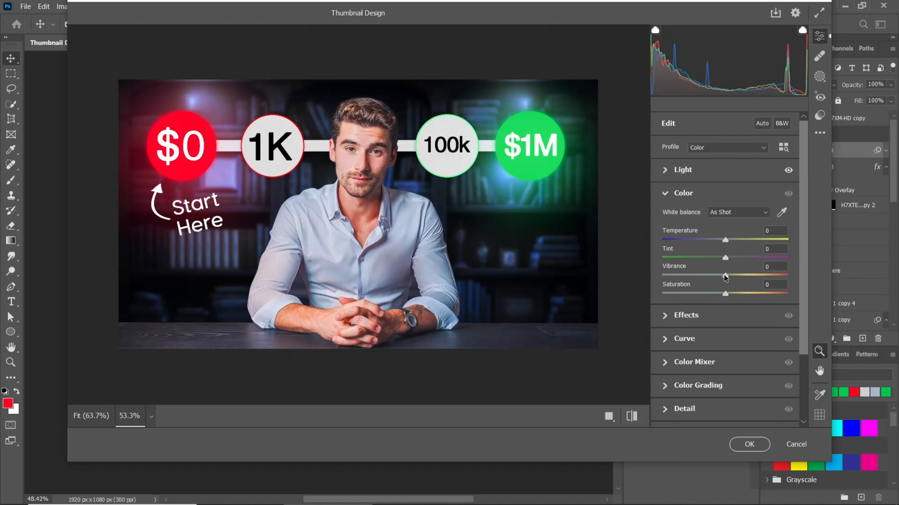
pyautogui.moveTo(726, 276); pyautogui.dragTo(729, 296)
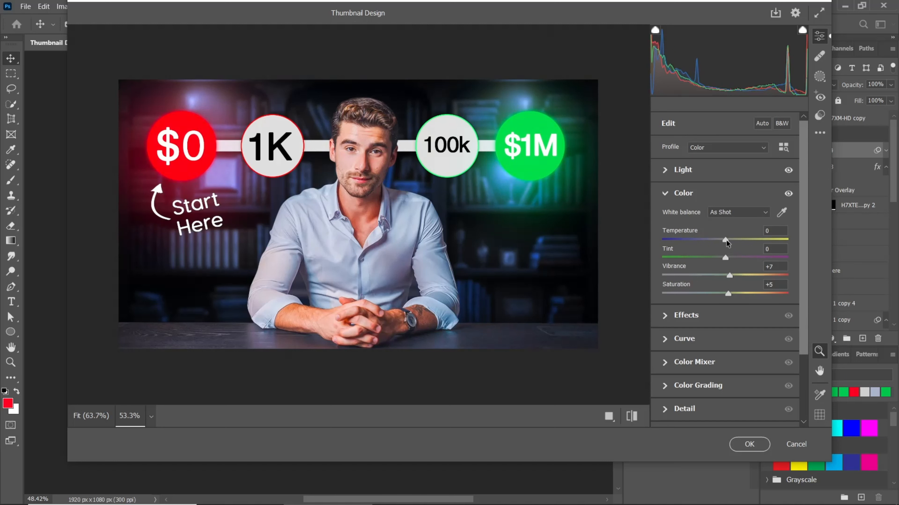
pyautogui.moveTo(723, 241); pyautogui.dragTo(722, 242)
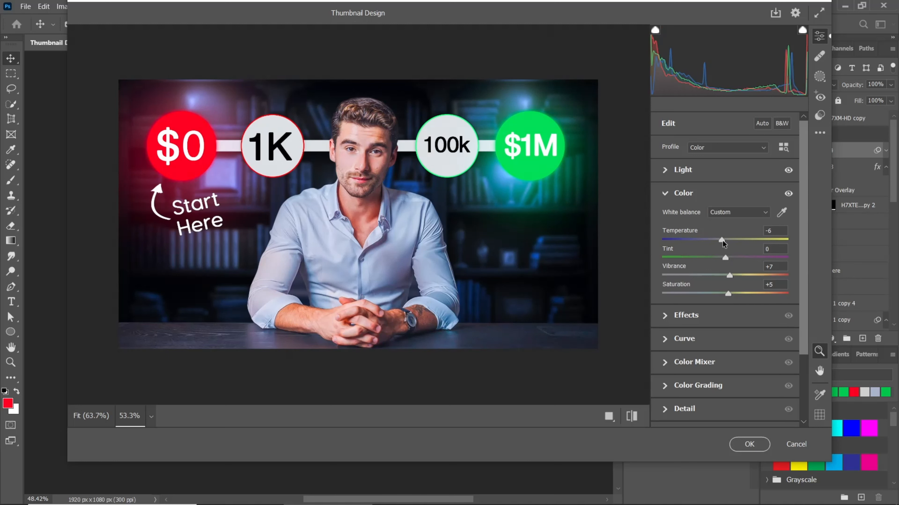
# Set the Camera Raw effects to Clarity +19 and Vignette -22
pyautogui.scroll(-3, 685, 331)
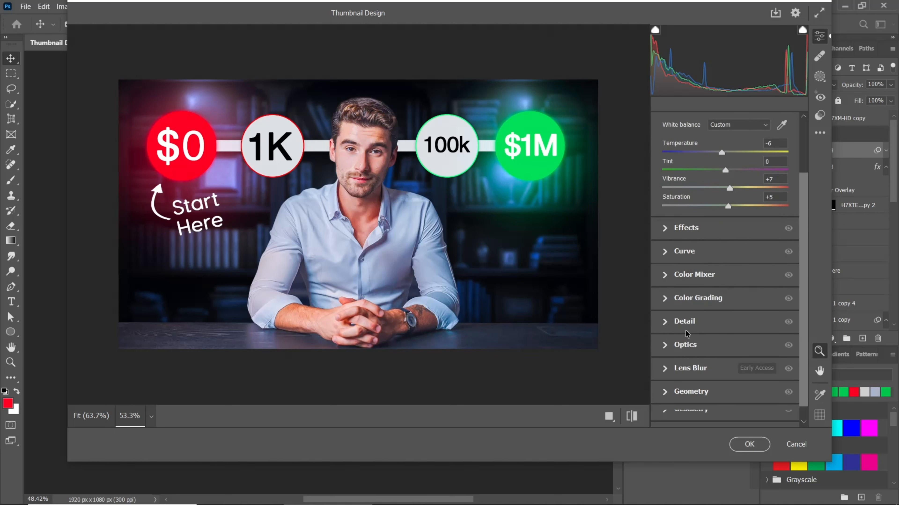
pyautogui.click(664, 228)
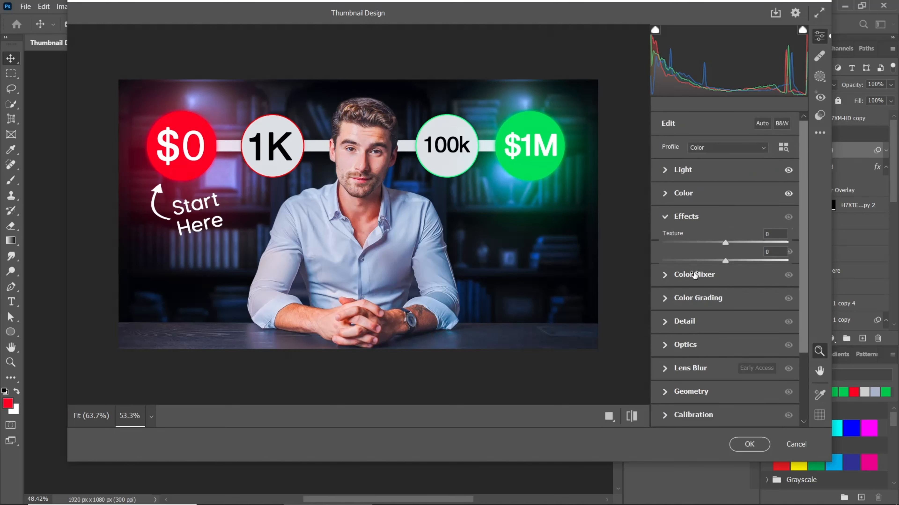
pyautogui.moveTo(725, 261); pyautogui.dragTo(737, 262)
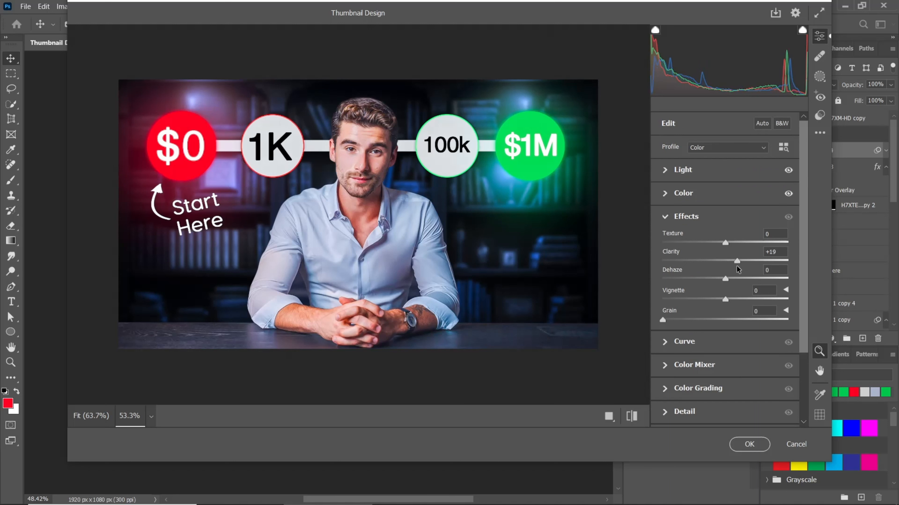
pyautogui.moveTo(722, 301); pyautogui.dragTo(708, 303)
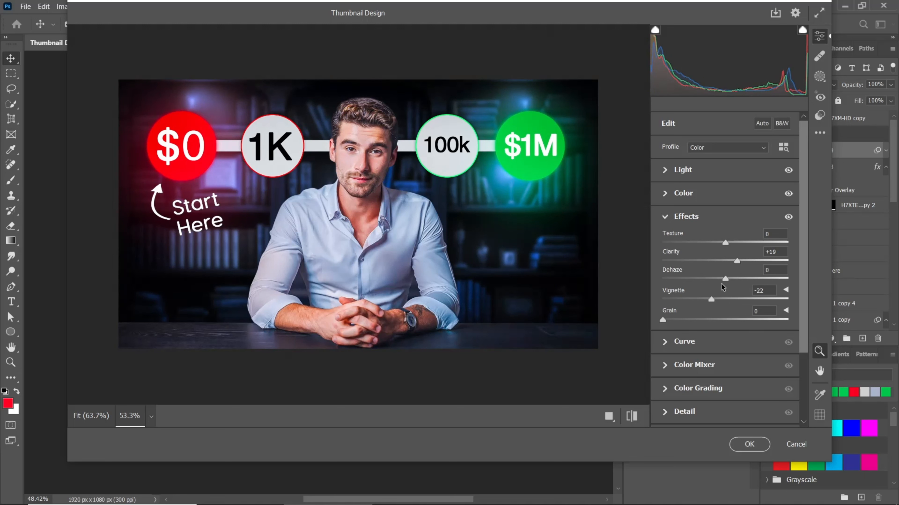
# Set Camera Raw Sharpening to 30 and add slight Noise Reduction with its Detail and Contrast raised
pyautogui.scroll(-3, 683, 334)
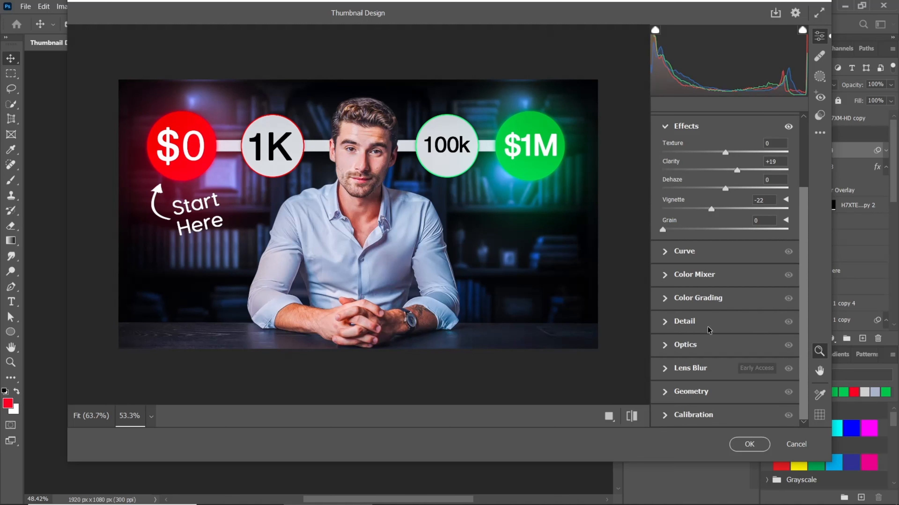
pyautogui.click(663, 324)
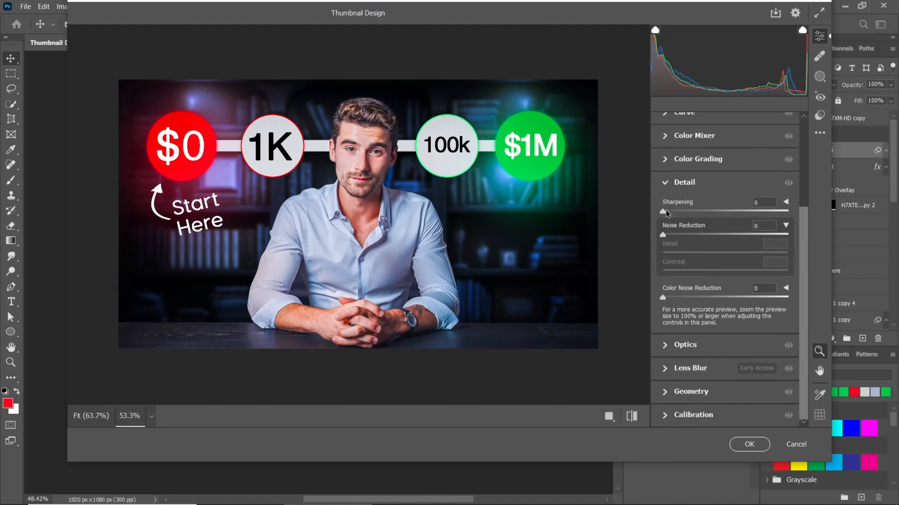
pyautogui.moveTo(663, 212); pyautogui.dragTo(682, 219)
pyautogui.moveTo(666, 235); pyautogui.dragTo(676, 239)
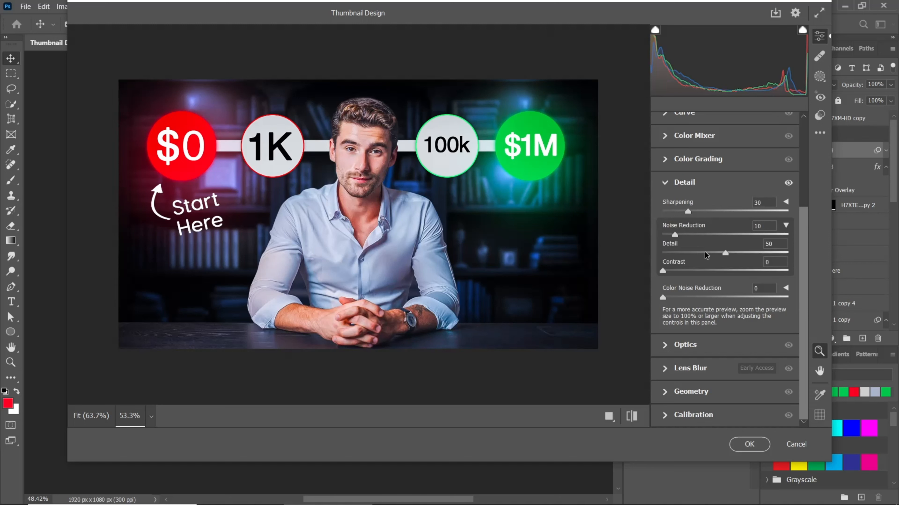
pyautogui.moveTo(725, 252); pyautogui.dragTo(832, 276)
pyautogui.click(680, 237)
pyautogui.moveTo(667, 271); pyautogui.dragTo(696, 283)
# Apply the Camera Raw adjustments, and hide and reshow the merged layer to compare before and after
pyautogui.click(749, 445)
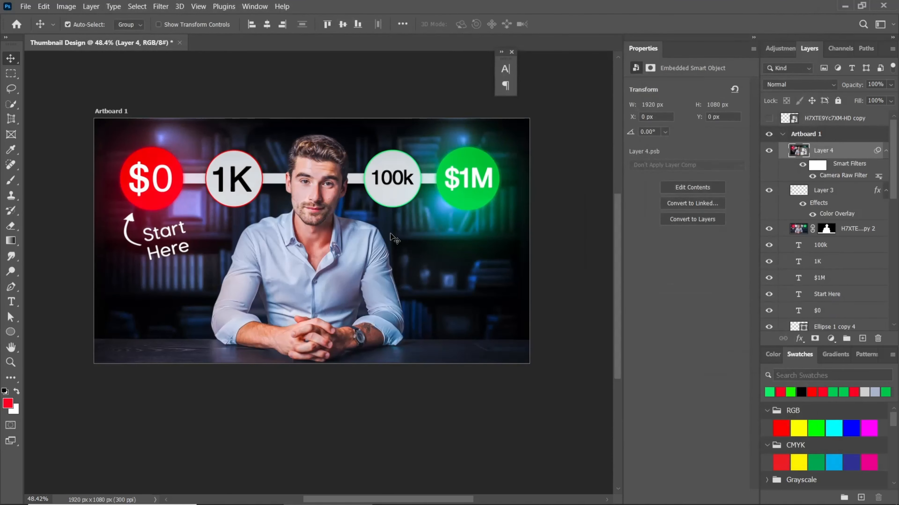
pyautogui.click(768, 151)
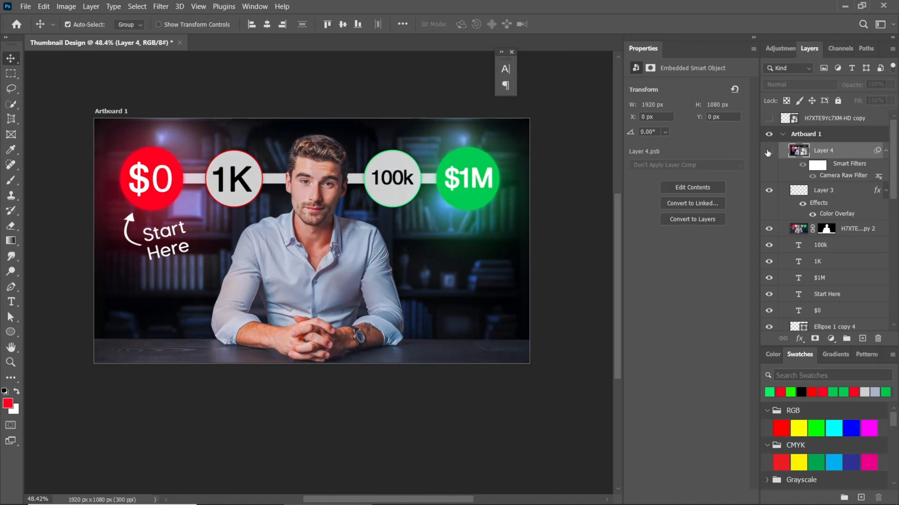
pyautogui.click(767, 152)
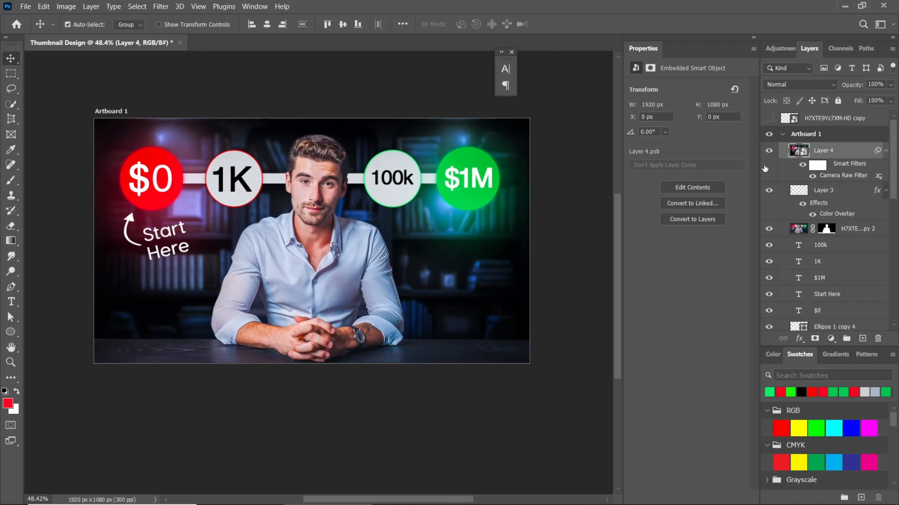